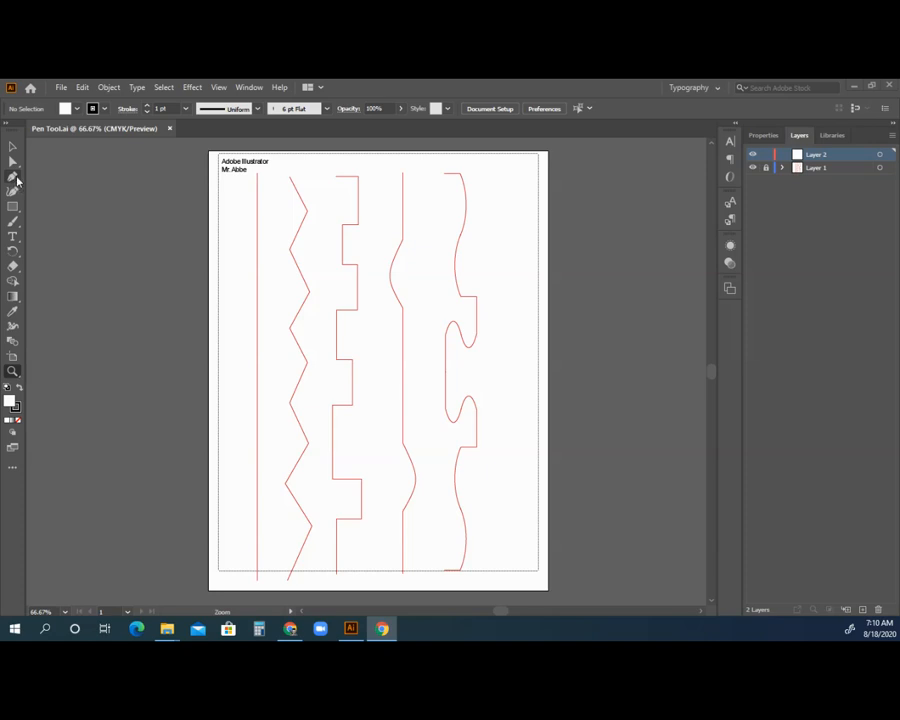
# Activate the Pen tool and turn off Smart Guides and Snap to Point
pyautogui.moveTo(13, 178)
pyautogui.mouseDown()
pyautogui.moveTo(35, 191)
pyautogui.moveTo(13, 177)
pyautogui.mouseUp()
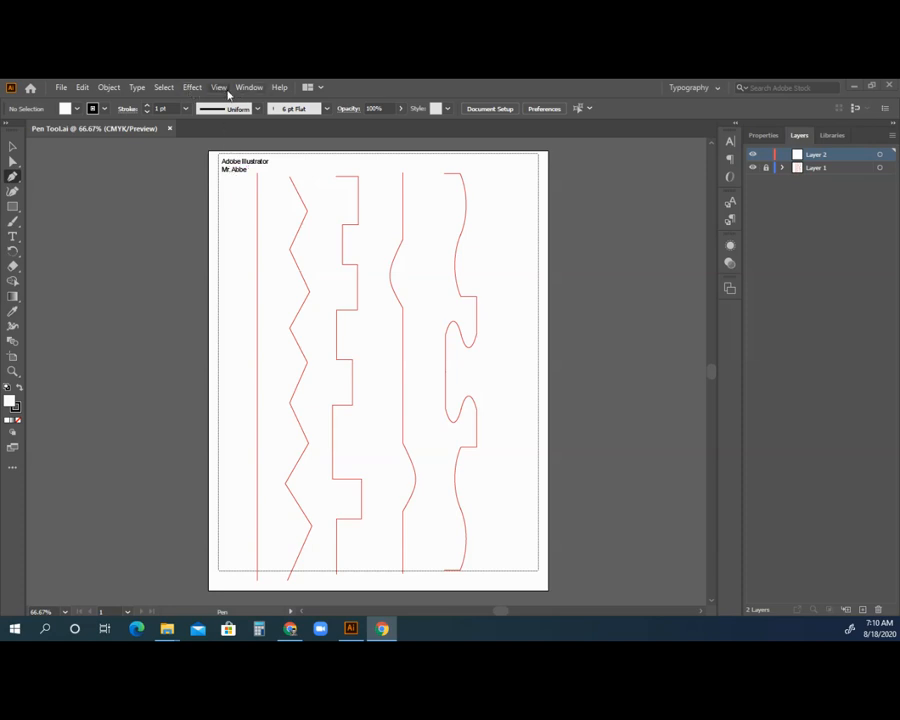
pyautogui.click(219, 88)
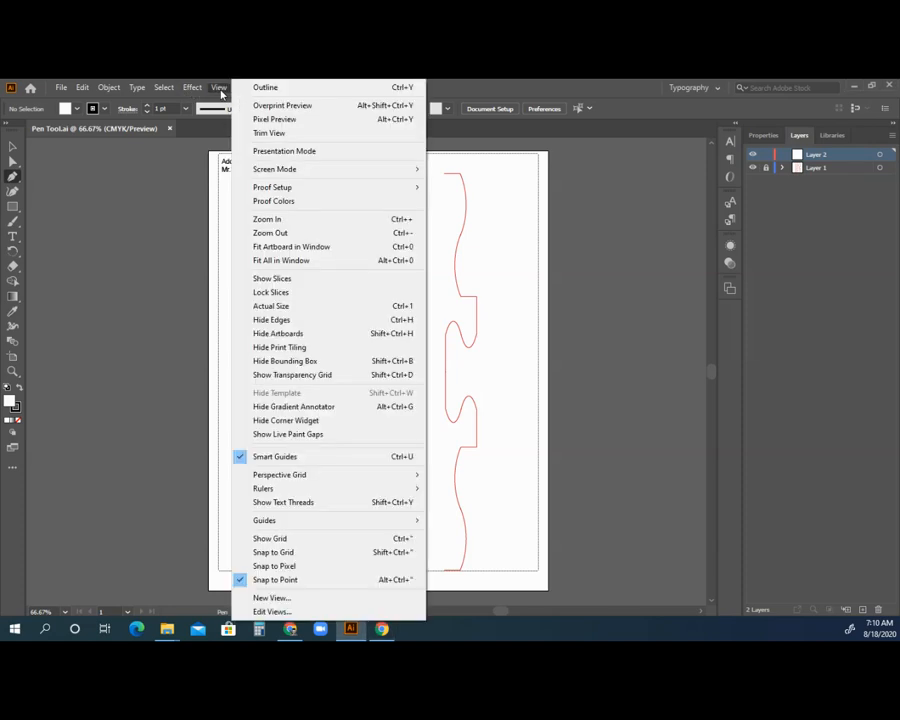
pyautogui.click(261, 459)
pyautogui.click(217, 88)
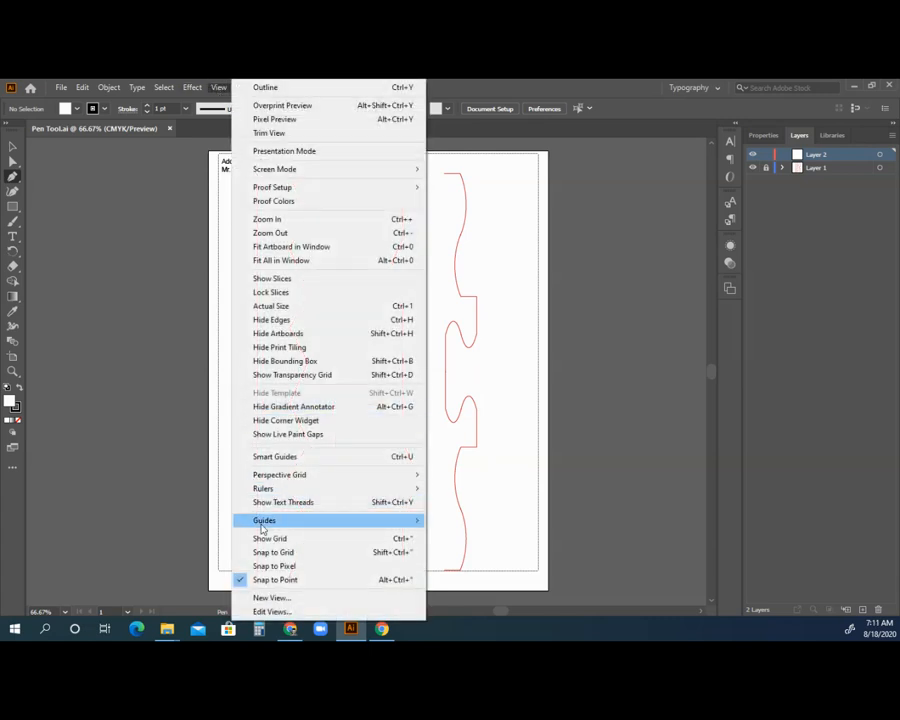
pyautogui.click(275, 579)
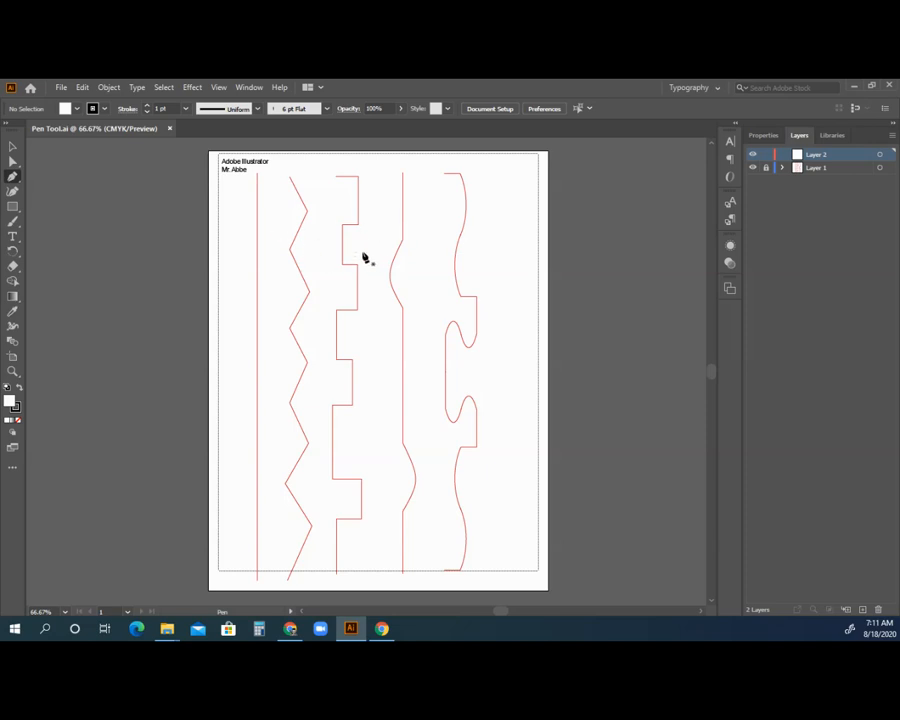
# Hide and reshow the template lines on Layer 1, and make Layer 2 the active layer
pyautogui.click(754, 169)
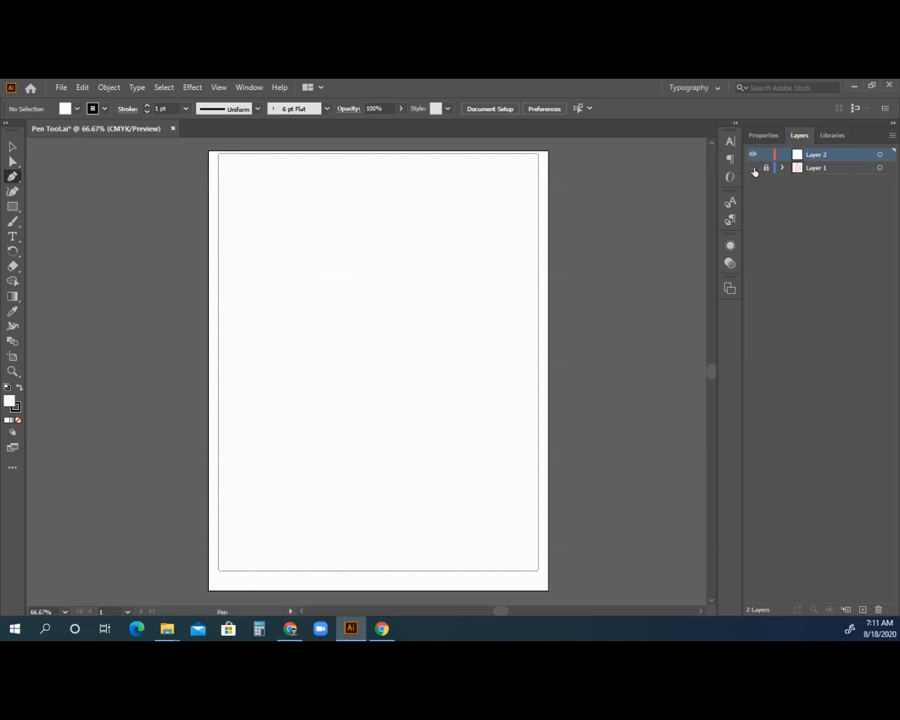
pyautogui.click(754, 168)
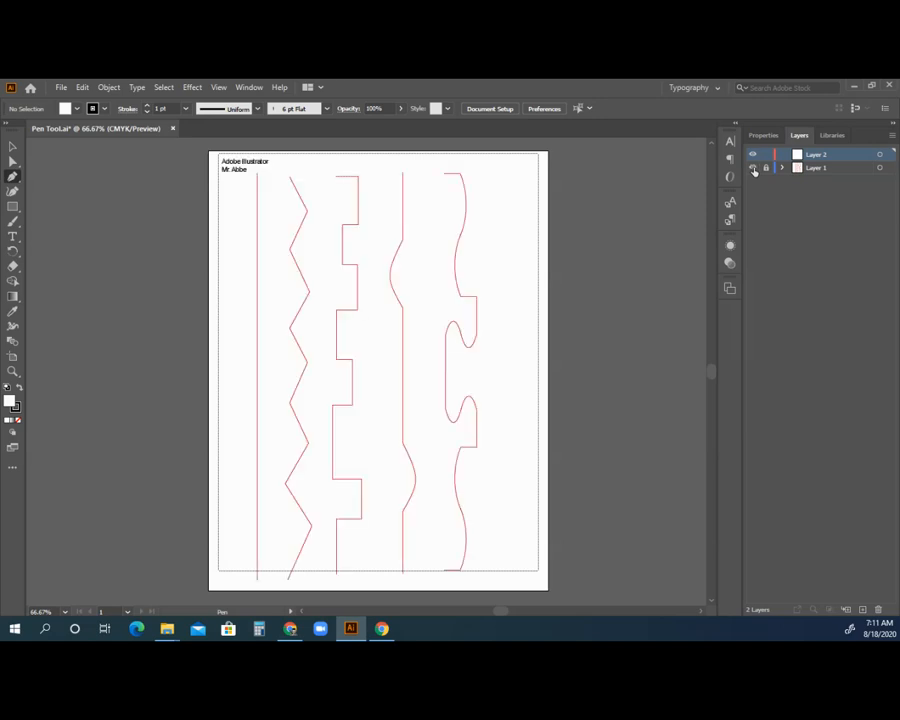
pyautogui.click(842, 168)
pyautogui.click(841, 156)
# Draw a practice straight-sided shape with the Pen tool on the empty area beside the artboard and delete it
pyautogui.click(111, 222)
pyautogui.click(82, 279)
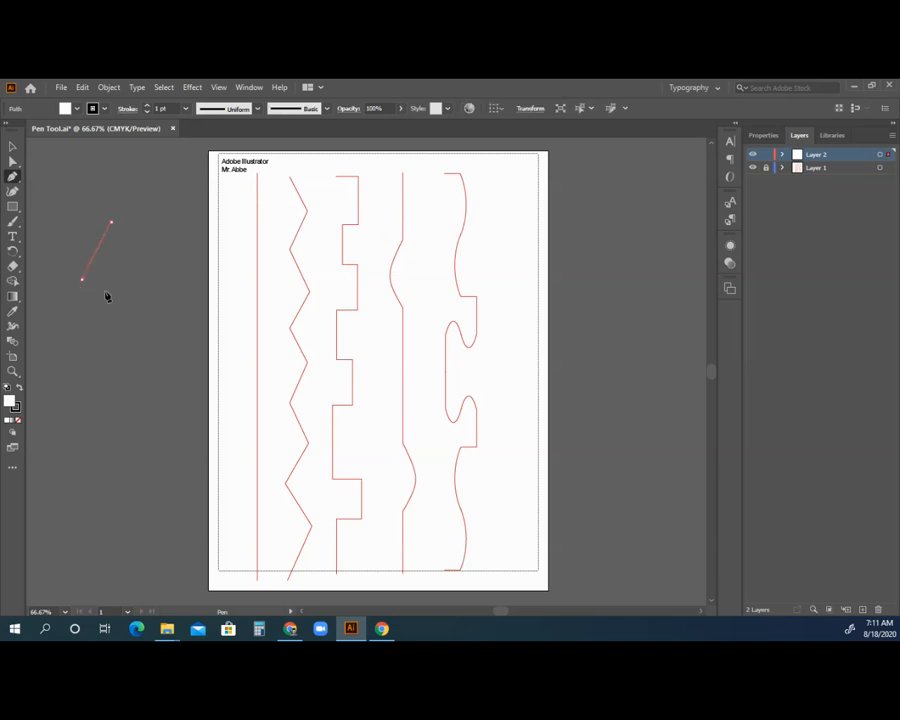
pyautogui.click(158, 313)
pyautogui.click(177, 243)
pyautogui.click(165, 199)
pyautogui.click(135, 198)
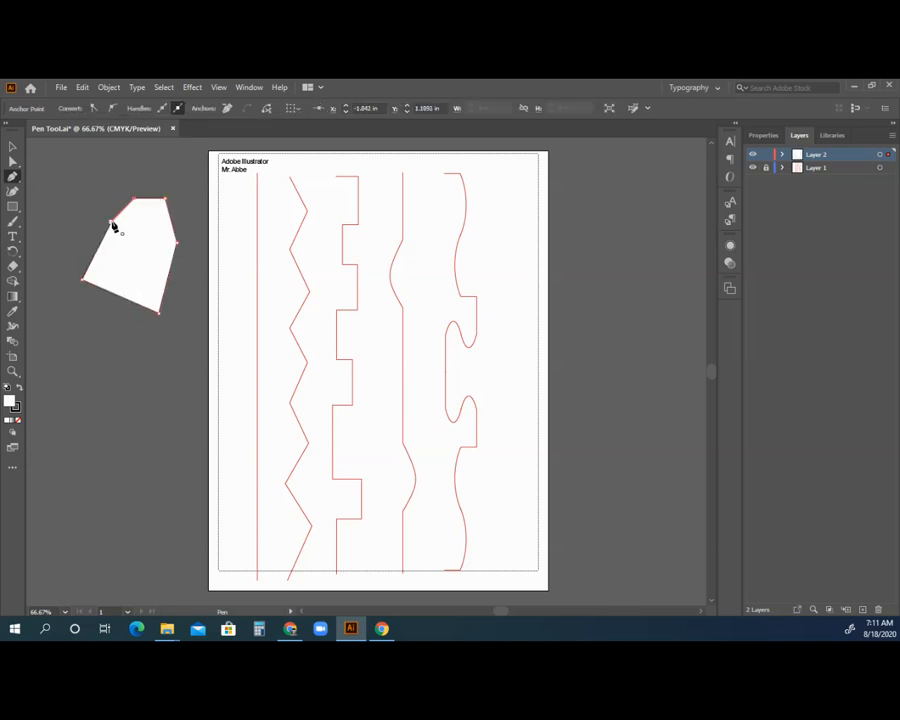
pyautogui.press('Delete')
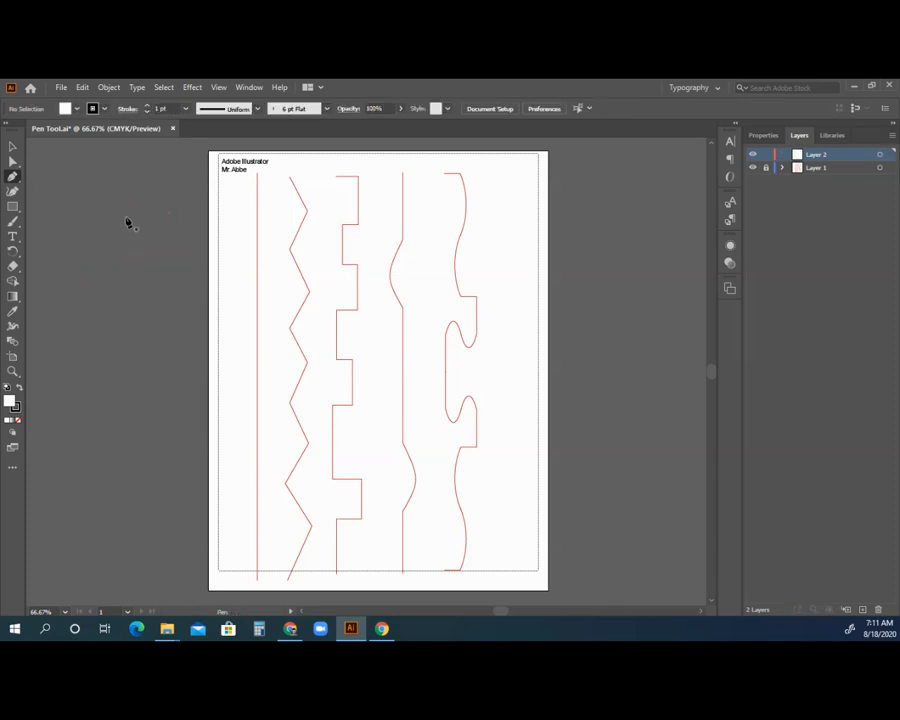
# Draw a practice curved segment with the Pen tool beside the artboard and delete it
pyautogui.moveTo(109, 227); pyautogui.dragTo(102, 231)
pyautogui.moveTo(95, 279)
pyautogui.mouseDown()
pyautogui.moveTo(118, 301)
pyautogui.moveTo(161, 257)
pyautogui.moveTo(160, 219)
pyautogui.moveTo(118, 221)
pyautogui.mouseUp()
pyautogui.press('Delete')
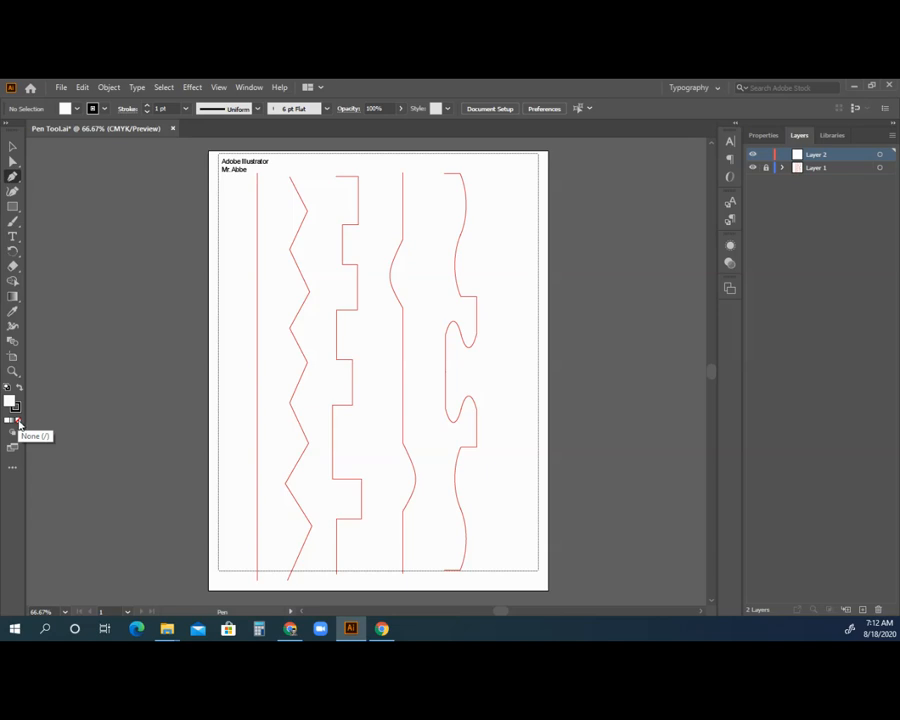
# Set the fill to None and trace the straight vertical red line from top to bottom with the Pen tool
pyautogui.click(18, 424)
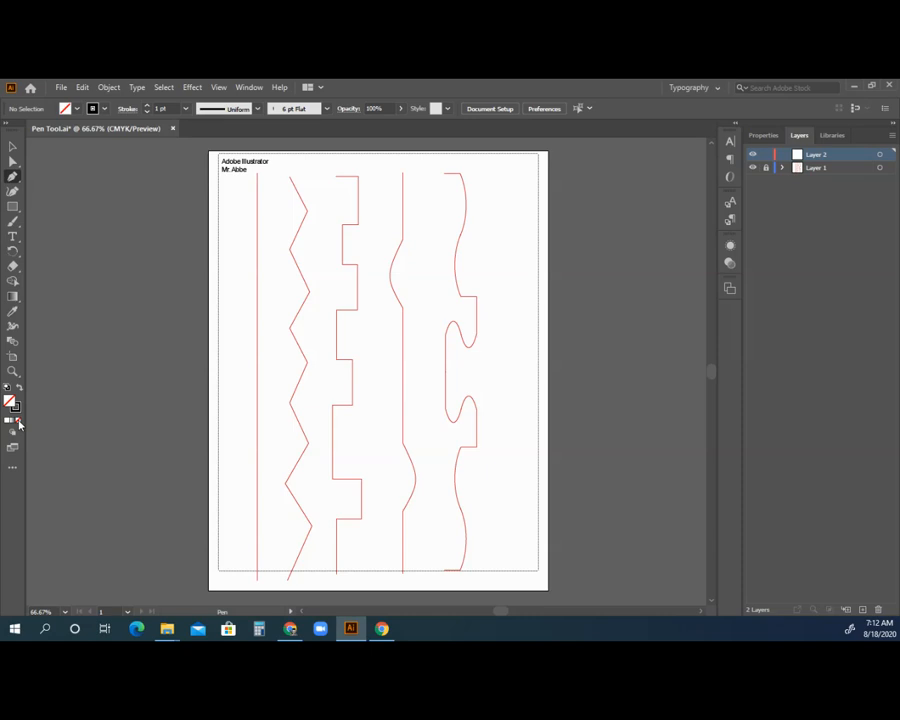
pyautogui.click(260, 175)
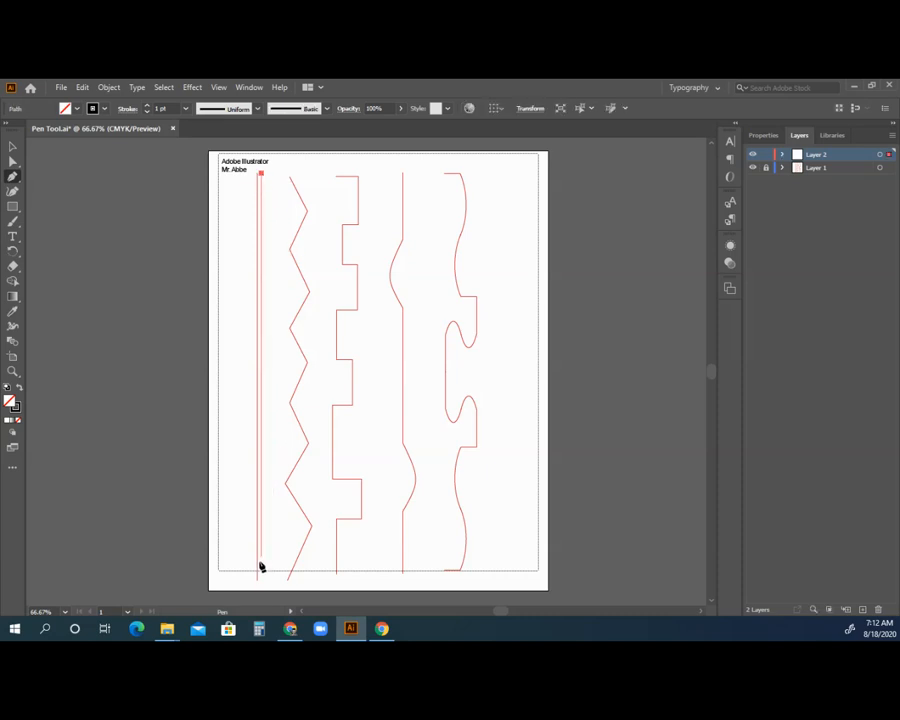
pyautogui.click(258, 576)
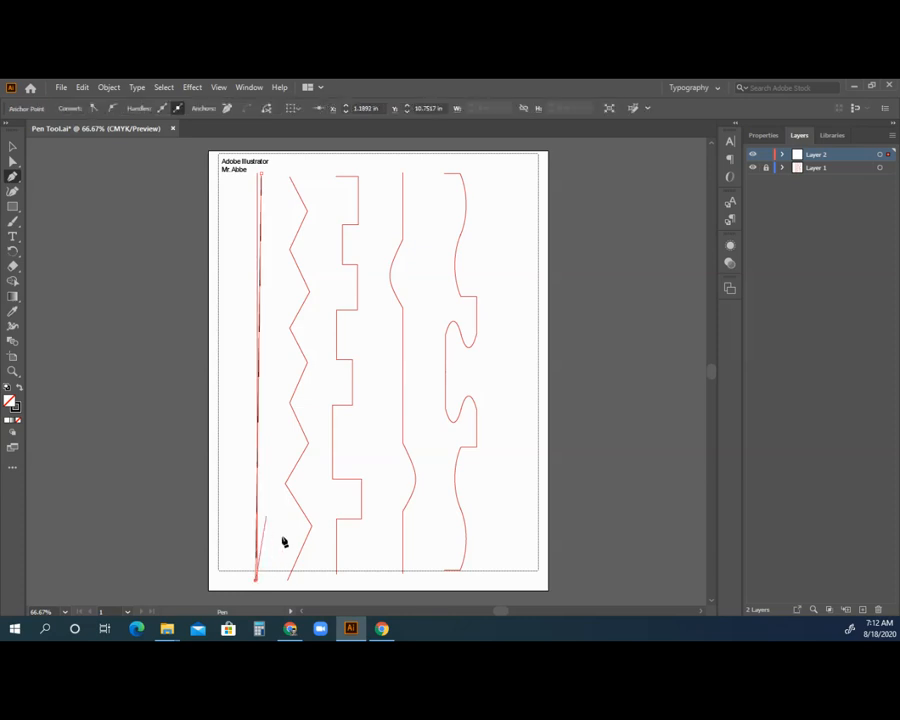
pyautogui.press('alt')
# Move the top anchor point of the traced straight line onto the upper end of the vertical red line
pyautogui.click(13, 373)
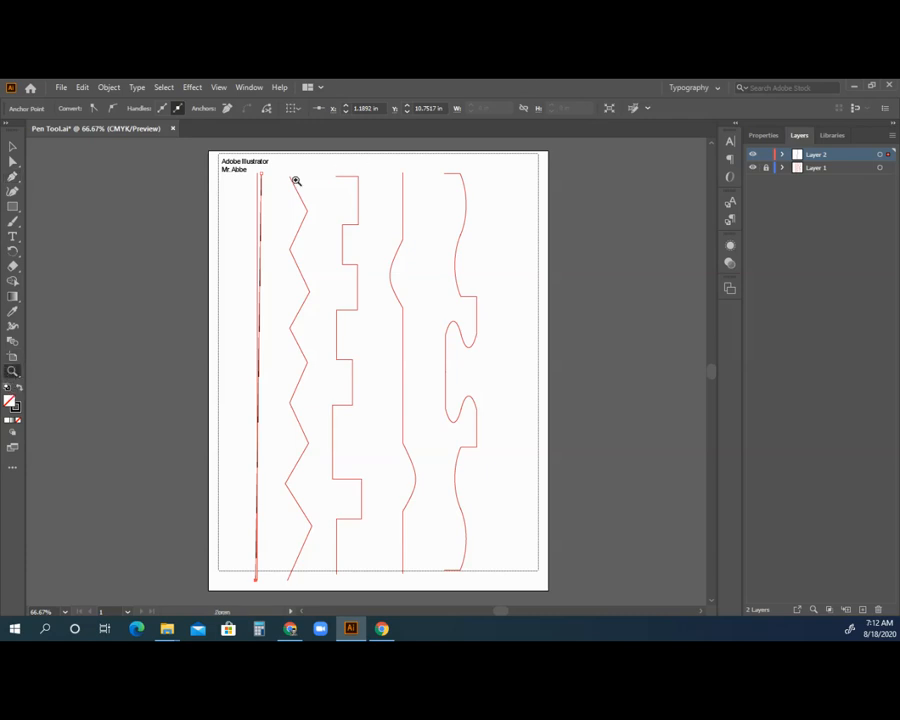
pyautogui.click(273, 190)
pyautogui.click(355, 380)
pyautogui.click(358, 386)
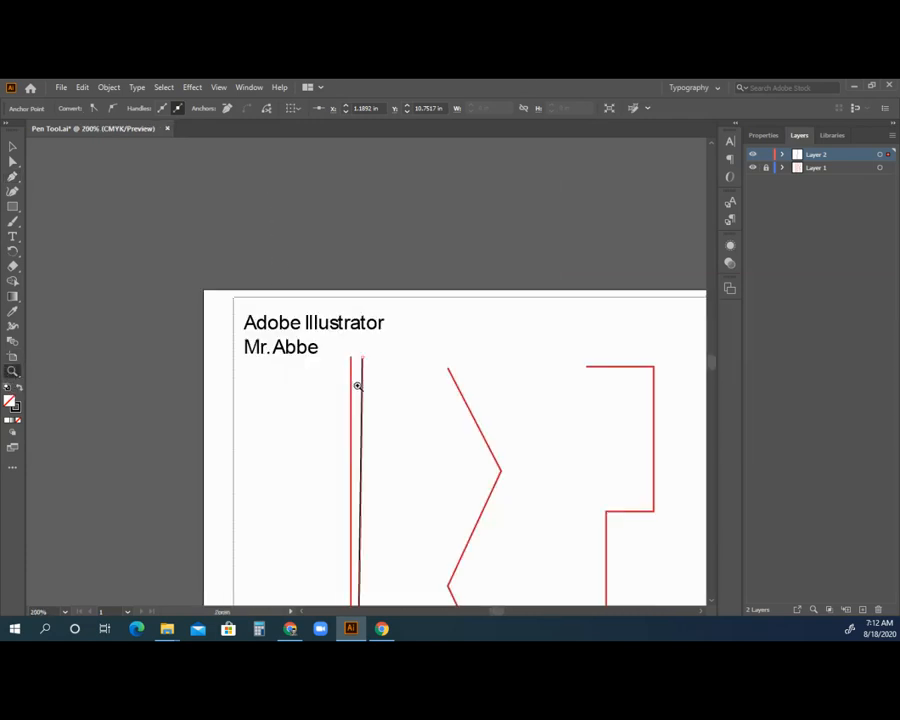
pyautogui.click(372, 370)
pyautogui.click(374, 369)
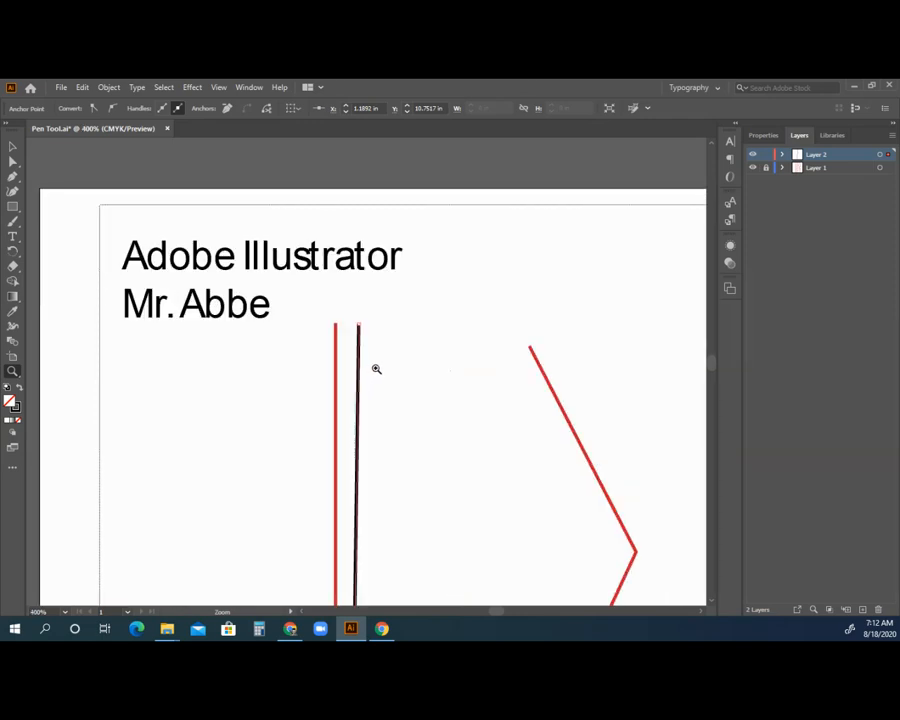
pyautogui.keyDown('alt'); pyautogui.click(377, 369); pyautogui.keyUp('alt')
pyautogui.keyDown('alt'); pyautogui.click(374, 371); pyautogui.keyUp('alt')
pyautogui.keyDown('alt'); pyautogui.click(375, 372); pyautogui.keyUp('alt')
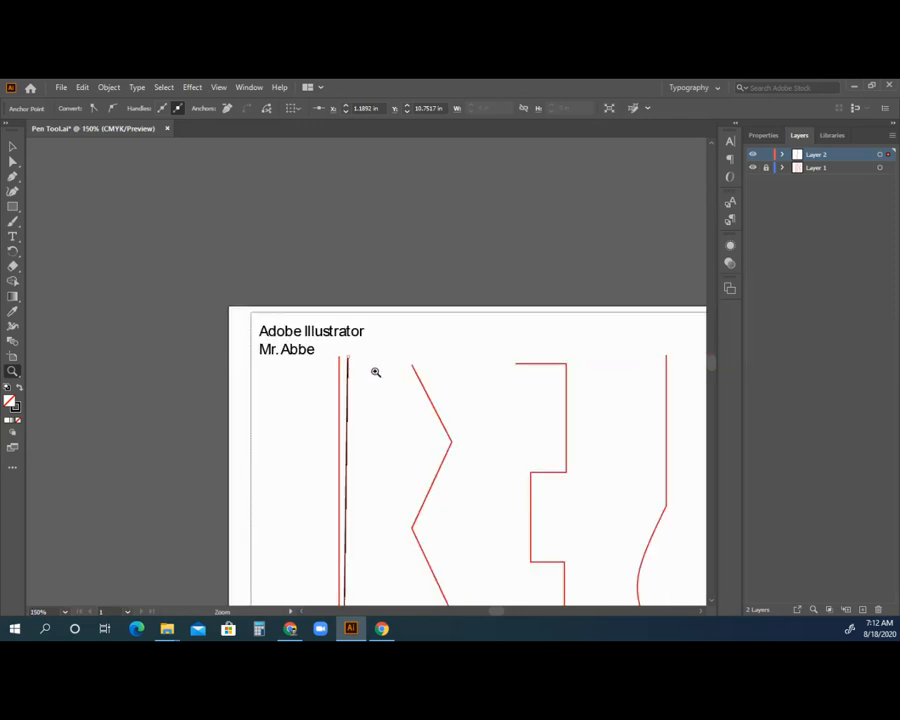
pyautogui.click(370, 370)
pyautogui.click(355, 372)
pyautogui.click(340, 369)
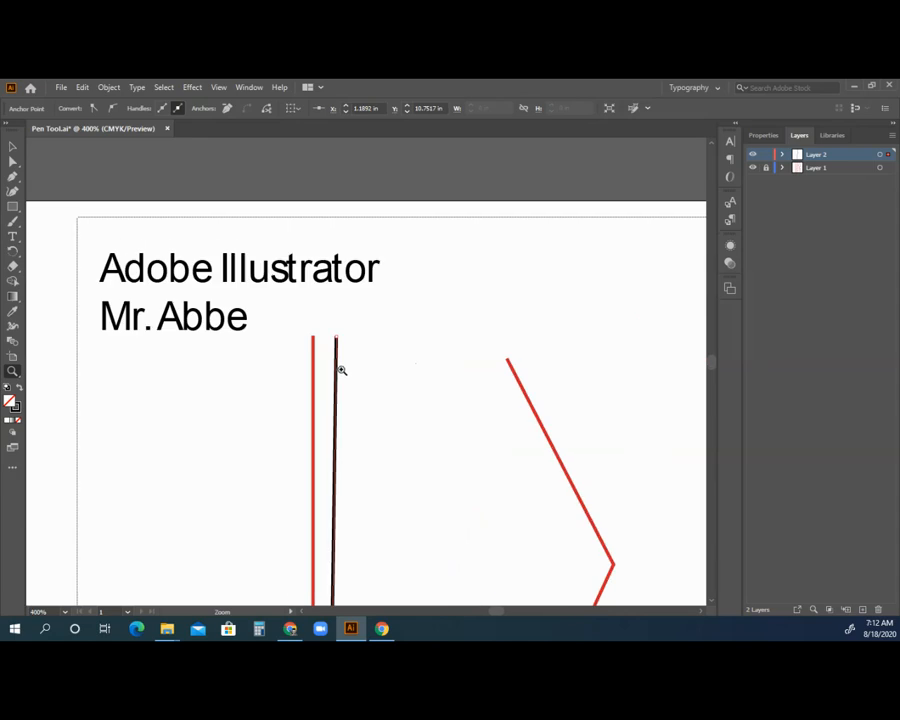
pyautogui.click(13, 372)
pyautogui.click(43, 386)
pyautogui.moveTo(228, 366); pyautogui.dragTo(340, 314)
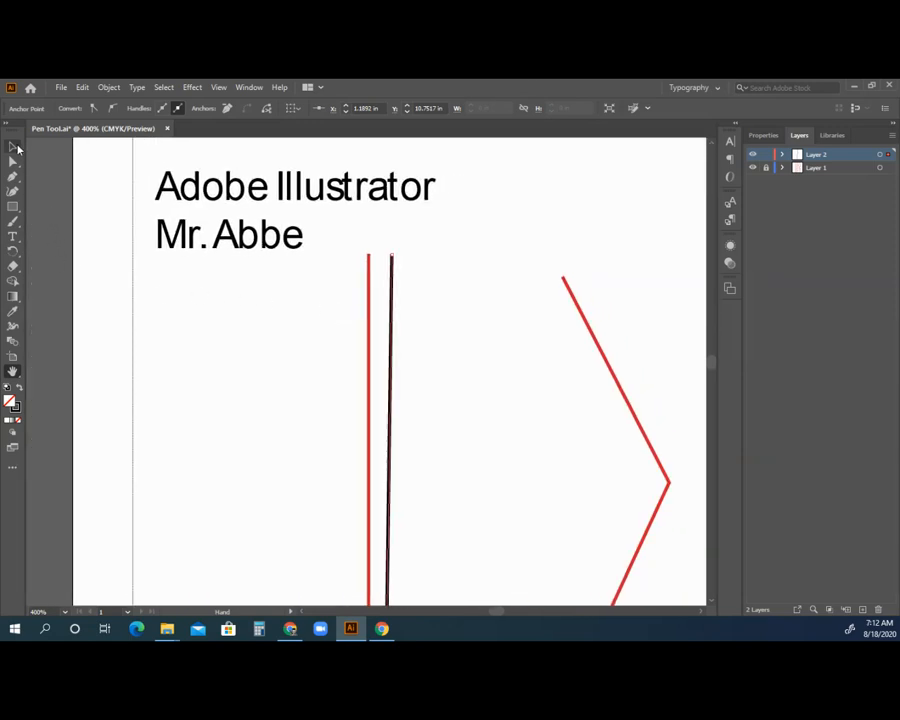
pyautogui.click(14, 148)
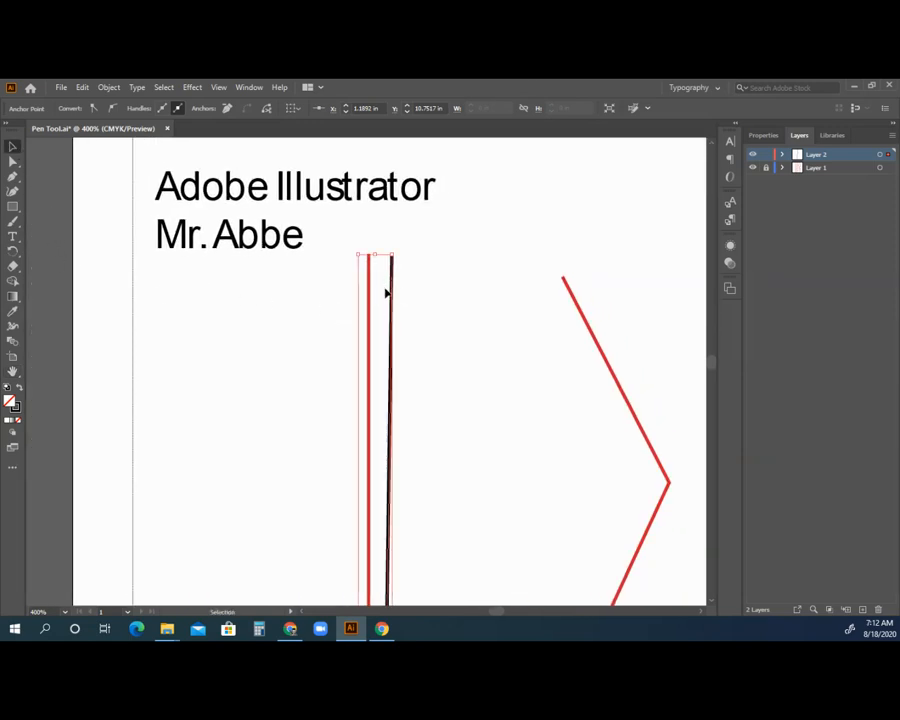
pyautogui.click(410, 305)
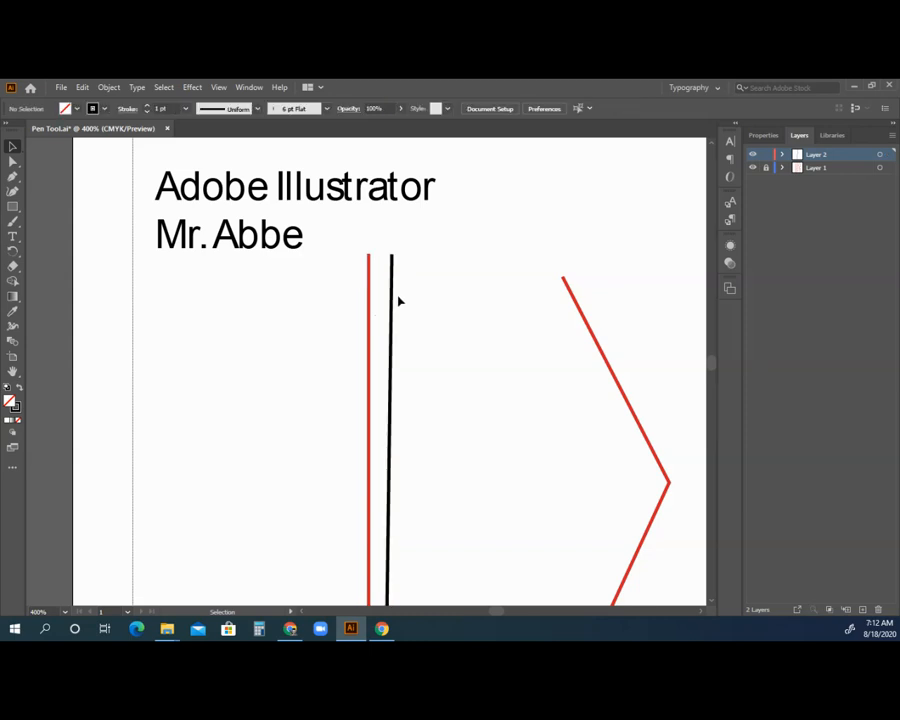
pyautogui.click(14, 162)
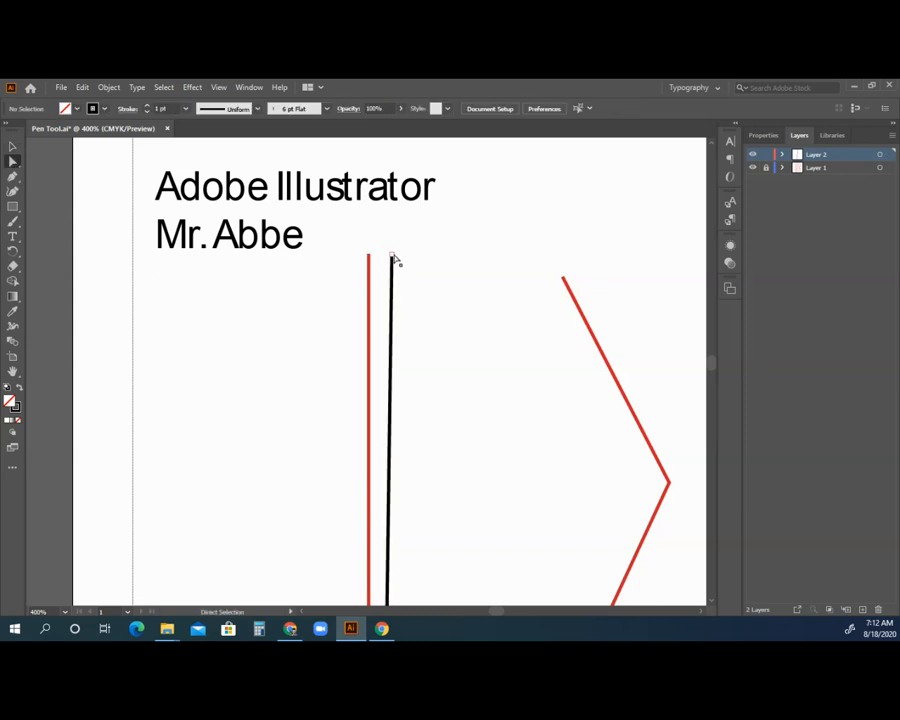
pyautogui.moveTo(392, 260); pyautogui.dragTo(368, 256)
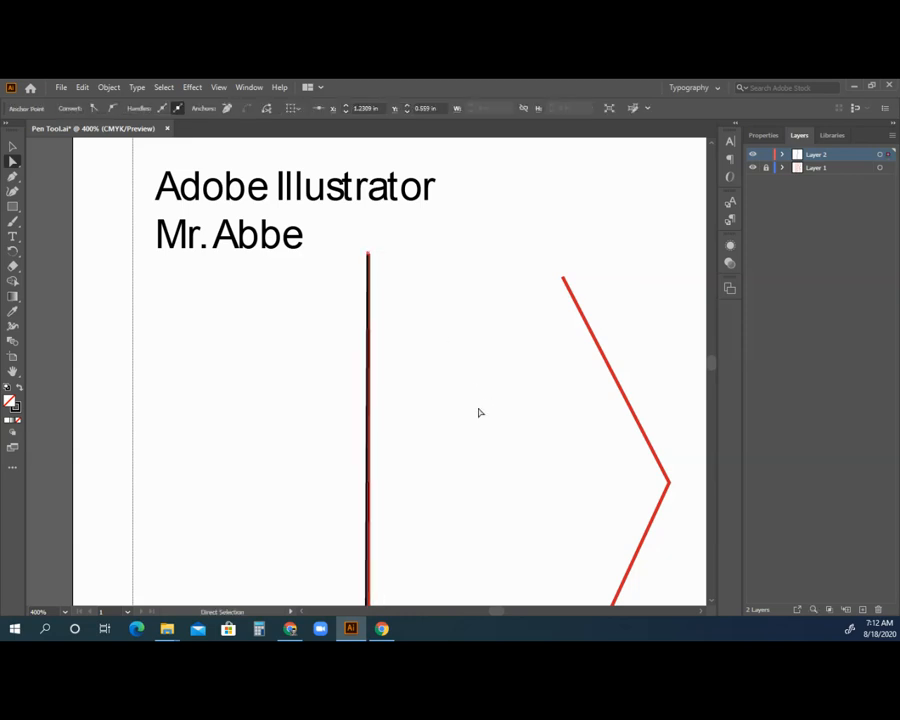
# Move the bottom anchor point of the traced straight line onto the lower end of the red line and deselect it
pyautogui.scroll(-3, 478, 412)
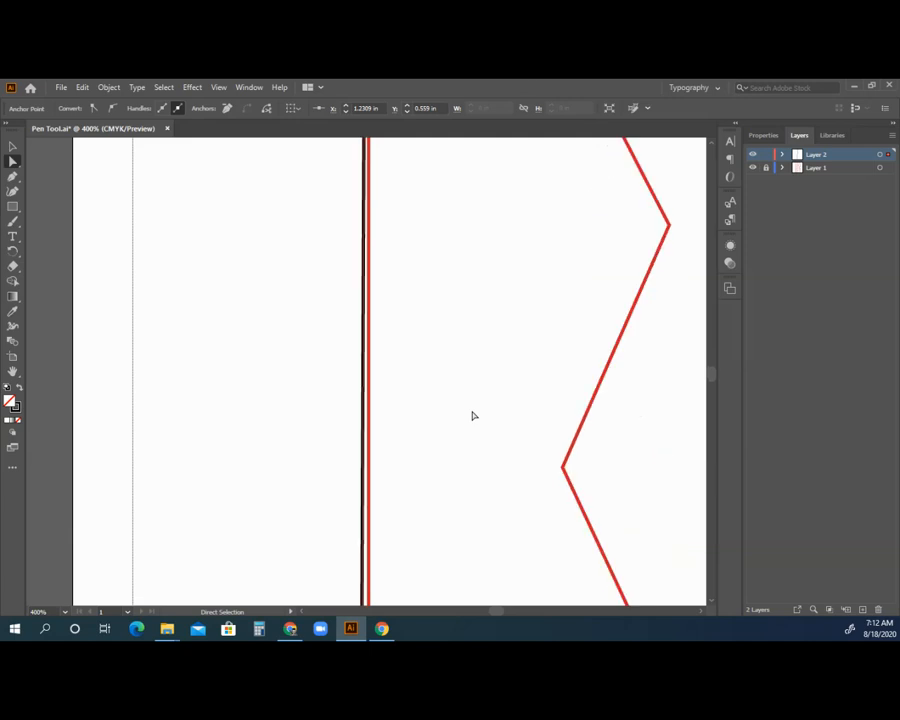
pyautogui.scroll(-3, 474, 415)
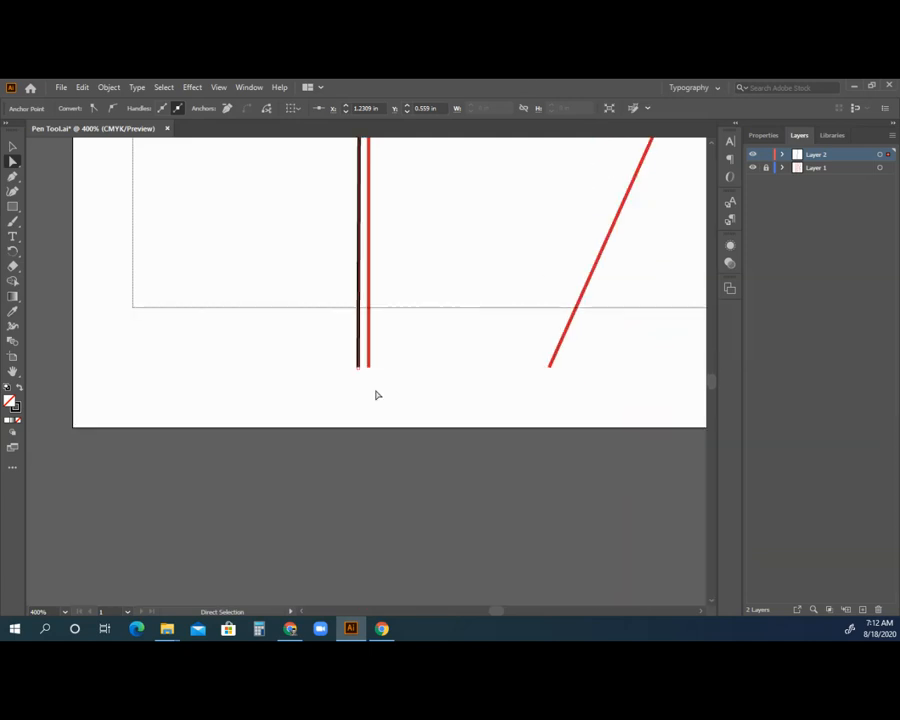
pyautogui.moveTo(358, 367); pyautogui.dragTo(369, 372)
pyautogui.click(127, 370)
# Trace the red zigzag line with the Pen tool, placing an anchor point at each corner from top to bottom
pyautogui.moveTo(12, 372); pyautogui.dragTo(50, 371)
pyautogui.keyDown('alt'); pyautogui.click(468, 249); pyautogui.keyUp('alt')
pyautogui.keyDown('alt'); pyautogui.click(398, 245); pyautogui.keyUp('alt')
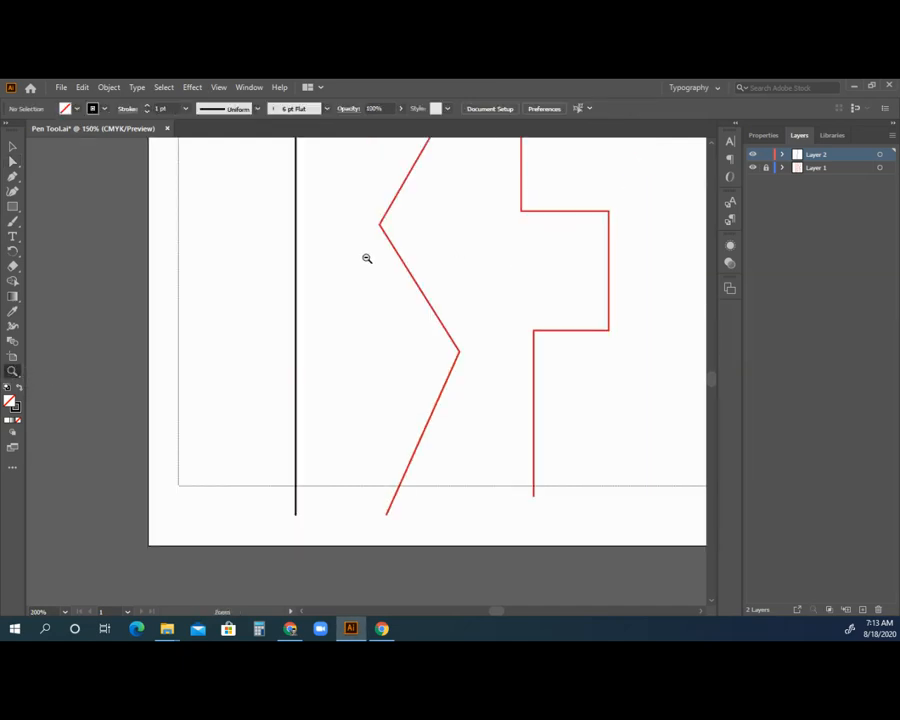
pyautogui.keyDown('alt'); pyautogui.click(368, 260); pyautogui.keyUp('alt')
pyautogui.keyDown('alt'); pyautogui.click(374, 263); pyautogui.keyUp('alt')
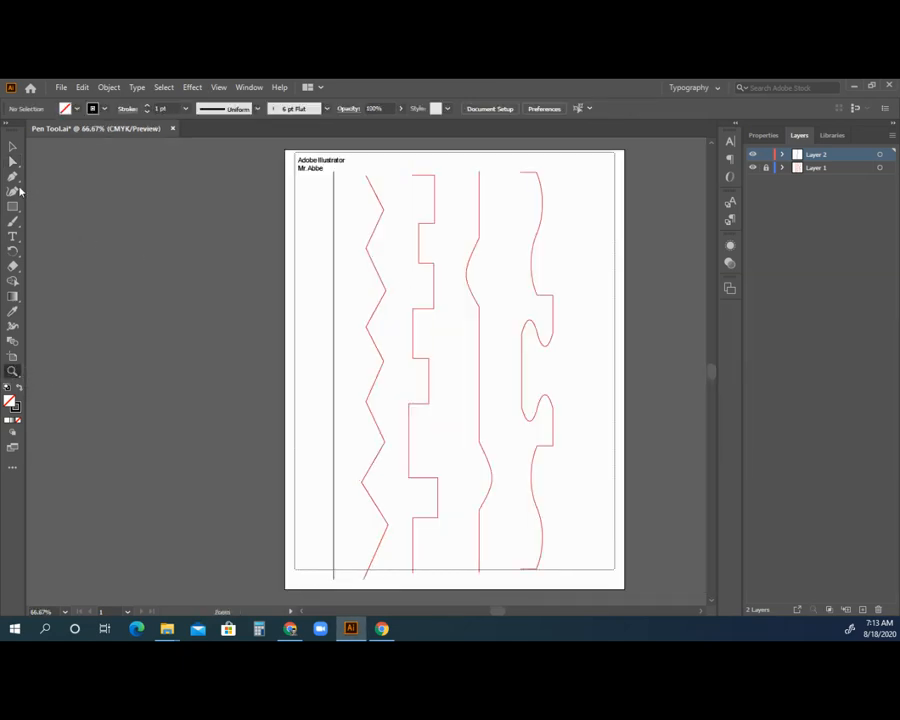
pyautogui.click(12, 176)
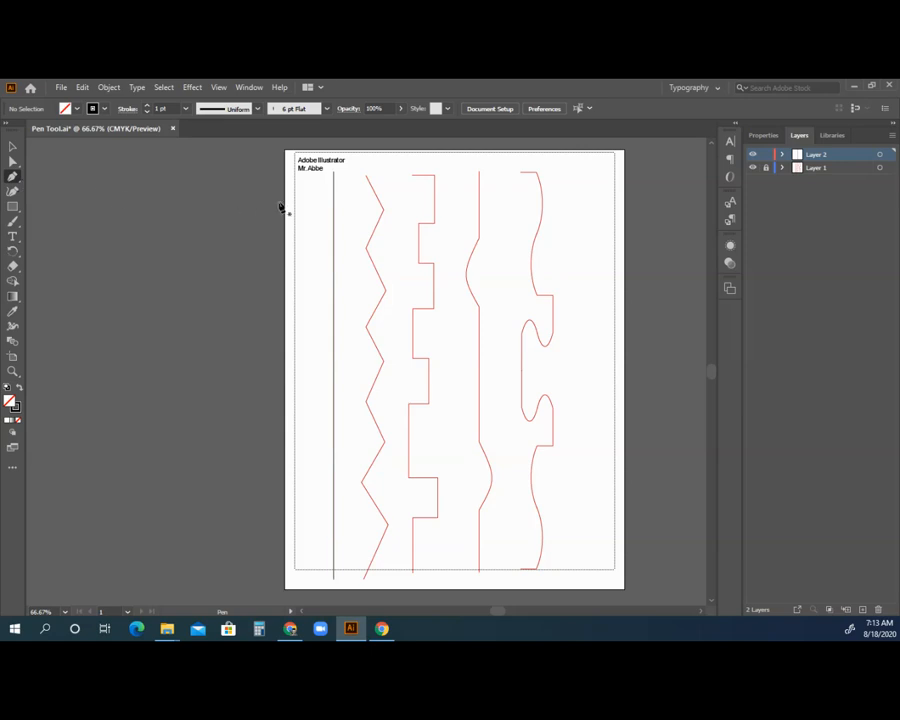
pyautogui.click(365, 177)
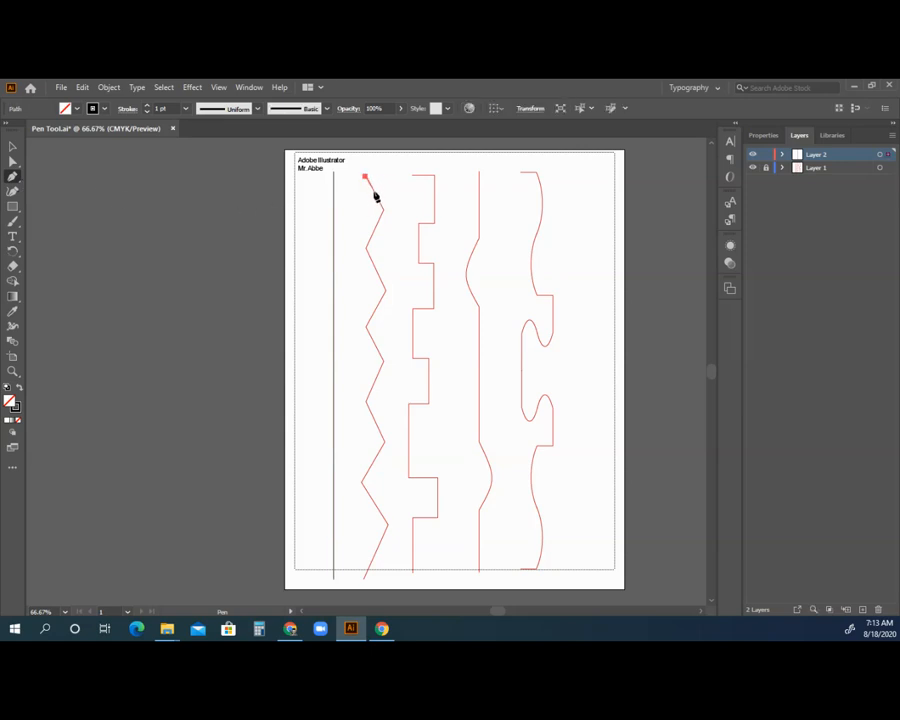
pyautogui.click(382, 210)
pyautogui.click(363, 250)
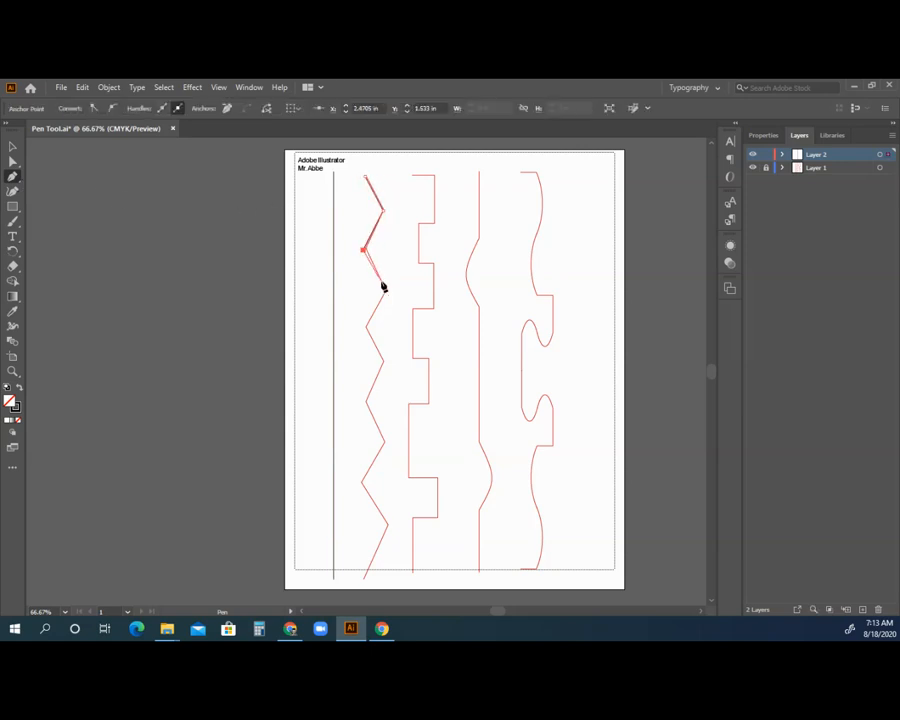
pyautogui.click(386, 290)
pyautogui.click(364, 326)
pyautogui.click(382, 362)
pyautogui.click(360, 400)
pyautogui.click(384, 441)
pyautogui.click(361, 483)
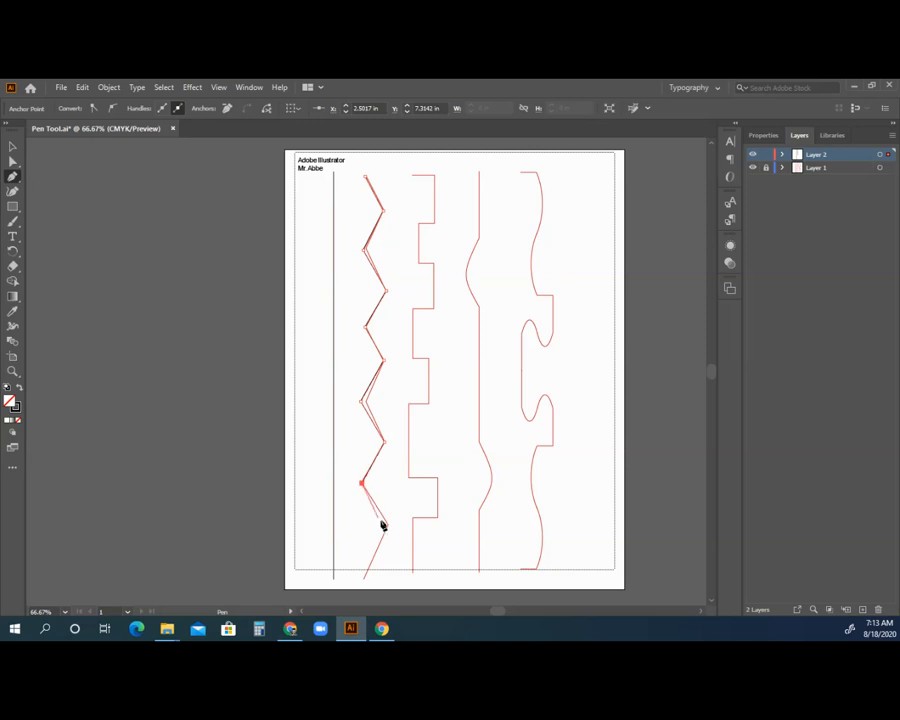
pyautogui.click(388, 526)
pyautogui.click(364, 578)
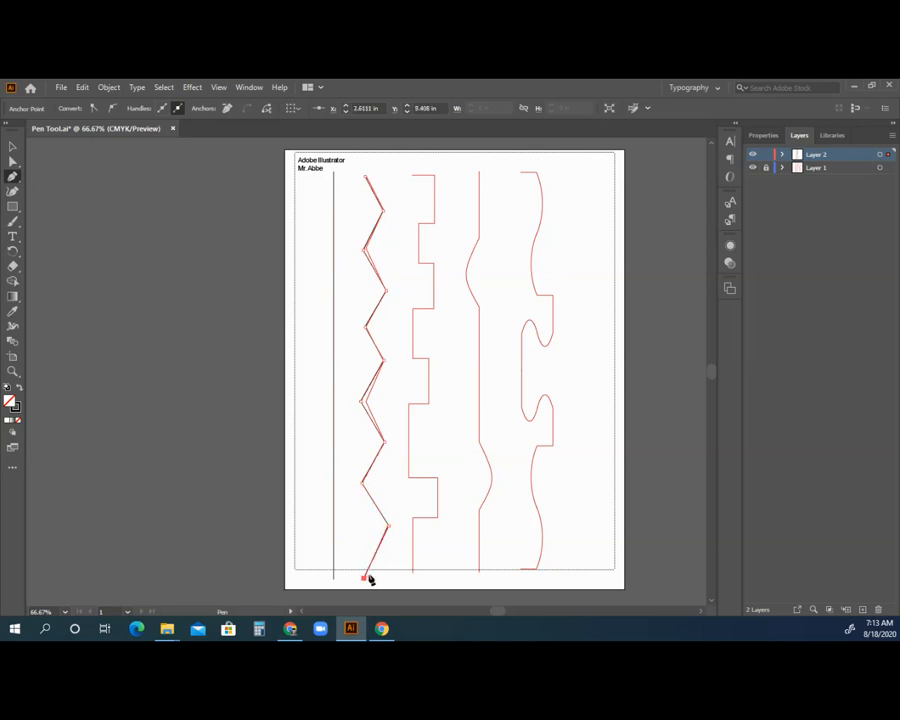
pyautogui.press('alt')
# Move the top anchor point and the first corner point of the traced zigzag onto the red template with Direct Selection
pyautogui.click(13, 371)
pyautogui.click(405, 322)
pyautogui.click(336, 344)
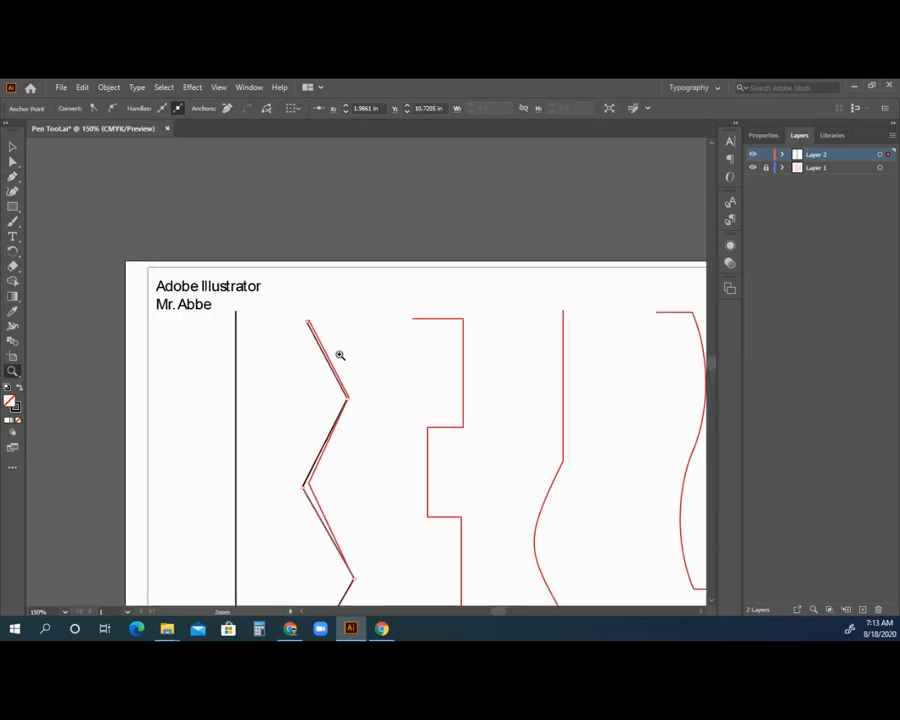
pyautogui.click(342, 368)
pyautogui.click(342, 364)
pyautogui.click(342, 364)
pyautogui.click(13, 160)
pyautogui.click(398, 376)
pyautogui.scroll(-2, 420, 368)
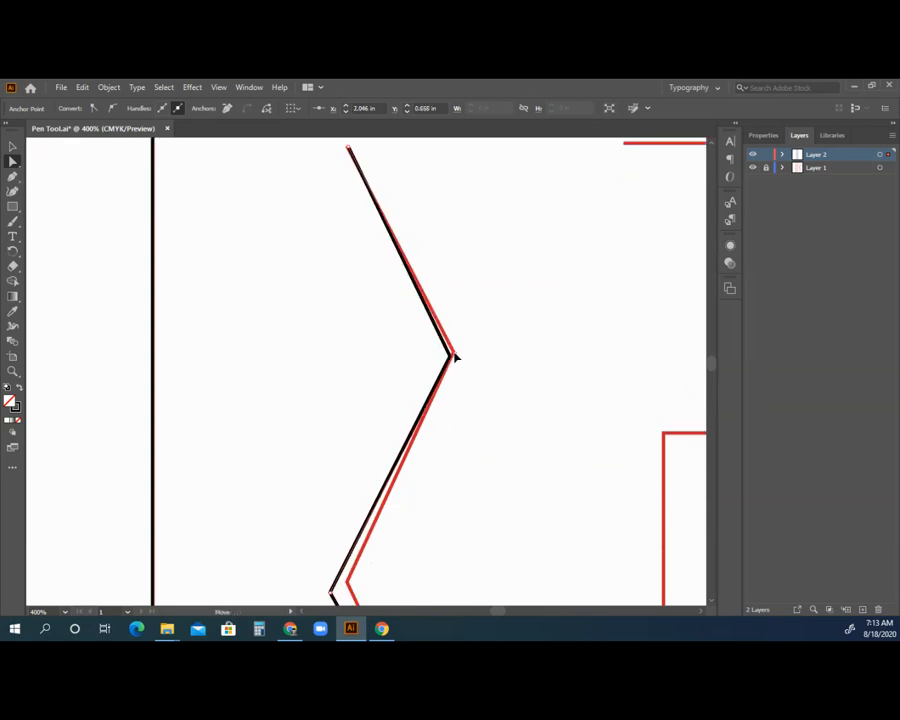
pyautogui.click(452, 357)
# Move the second through sixth corner points of the traced zigzag onto the matching corners of the red template
pyautogui.scroll(-3, 442, 355)
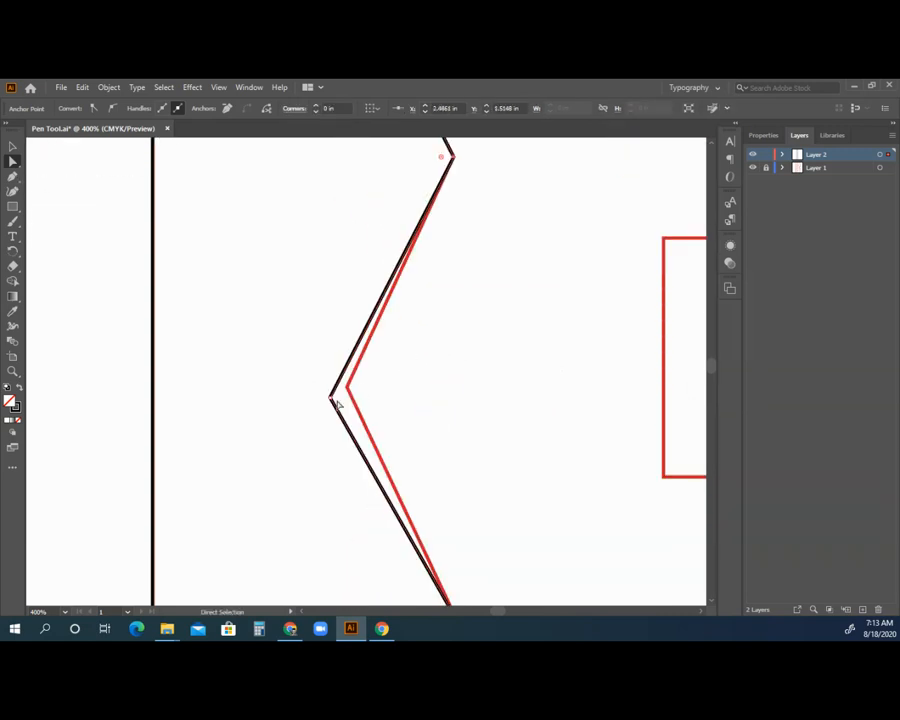
pyautogui.moveTo(333, 402); pyautogui.dragTo(347, 387)
pyautogui.scroll(-4, 501, 374)
pyautogui.moveTo(470, 404); pyautogui.dragTo(467, 403)
pyautogui.scroll(-5, 476, 366)
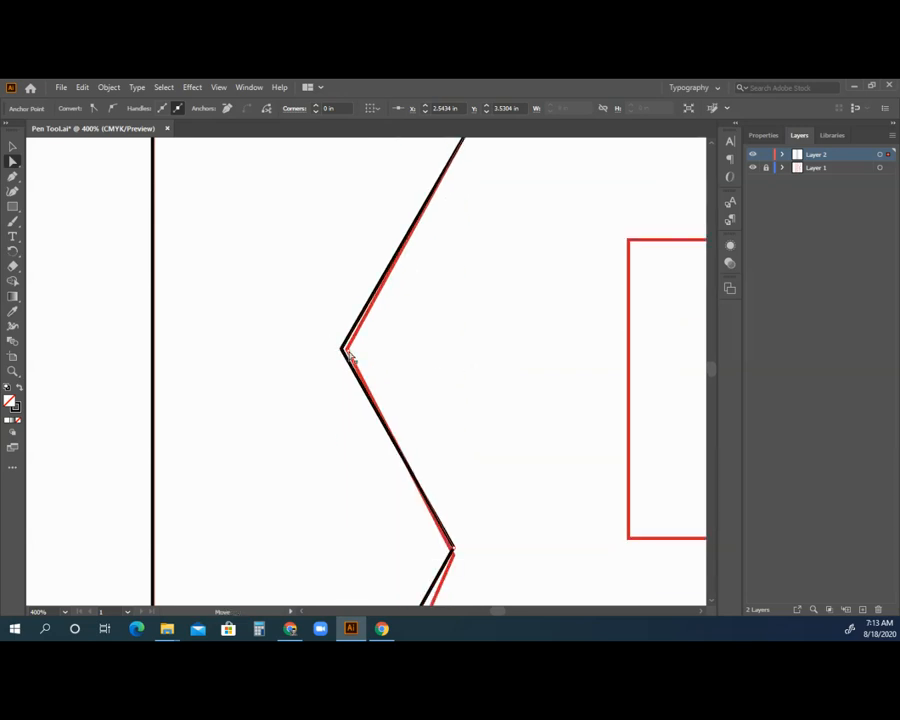
pyautogui.scroll(-5, 458, 355)
pyautogui.moveTo(455, 342); pyautogui.dragTo(455, 348)
pyautogui.scroll(-6, 456, 363)
pyautogui.moveTo(315, 350); pyautogui.dragTo(349, 349)
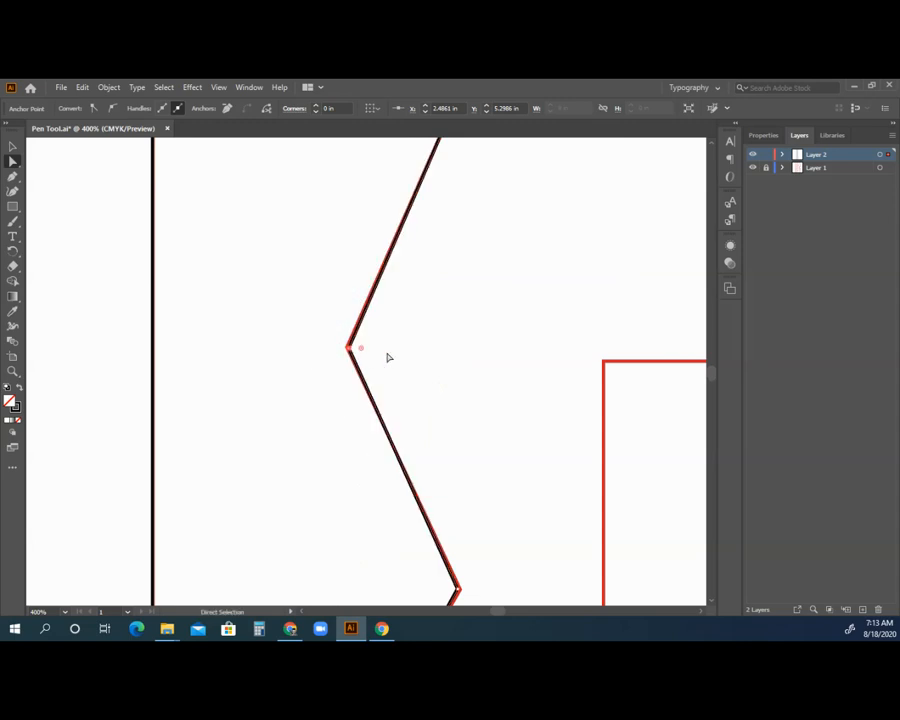
# Move the three lowest corner points of the zigzag path onto the template corners
pyautogui.scroll(-5, 410, 352)
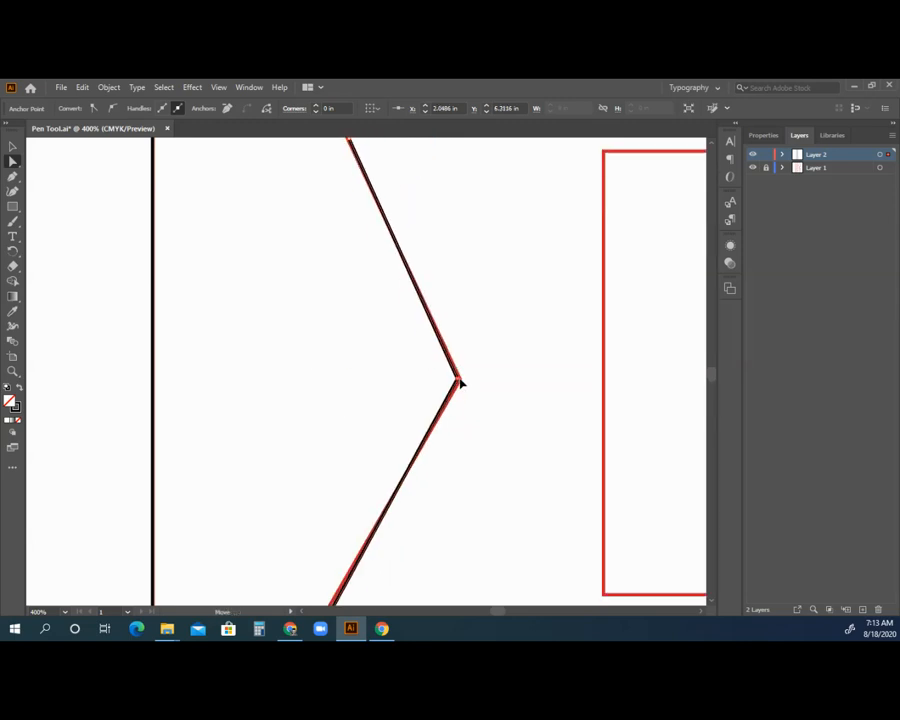
pyautogui.scroll(-5, 459, 378)
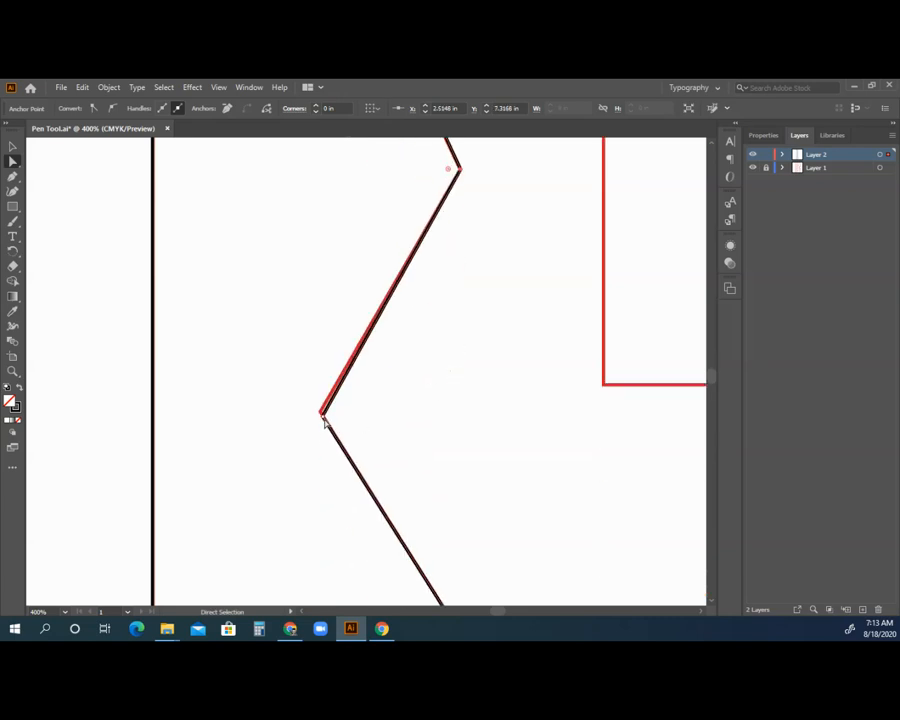
pyautogui.moveTo(325, 423); pyautogui.dragTo(322, 417)
pyautogui.scroll(-6, 396, 412)
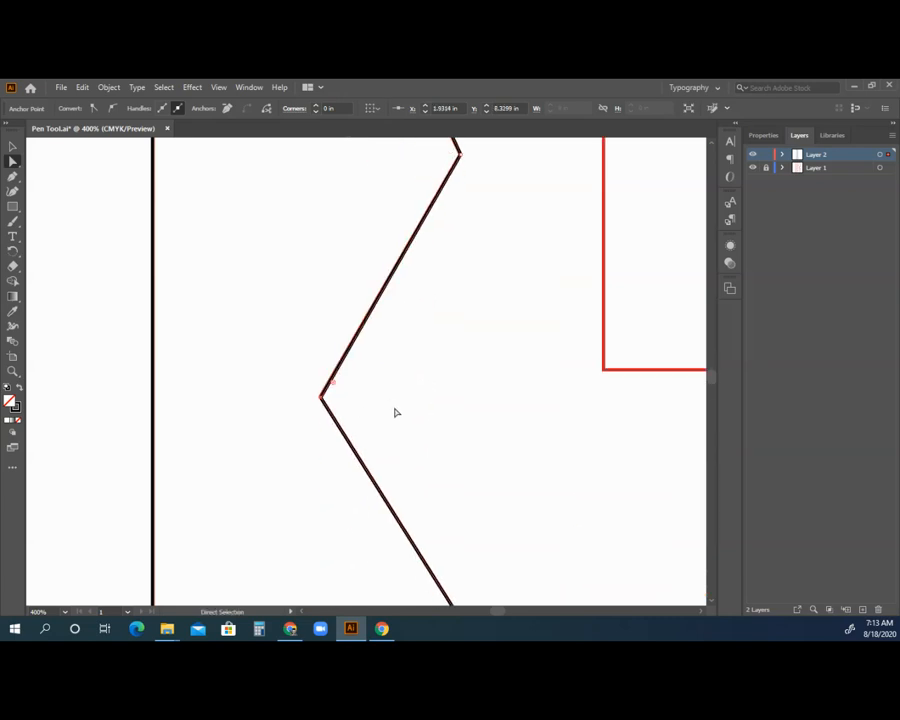
pyautogui.moveTo(483, 431); pyautogui.dragTo(480, 426)
# Move the zigzag's bottom anchor point onto the lower end of the red line and deselect the path
pyautogui.scroll(-5, 483, 424)
pyautogui.scroll(-2, 481, 427)
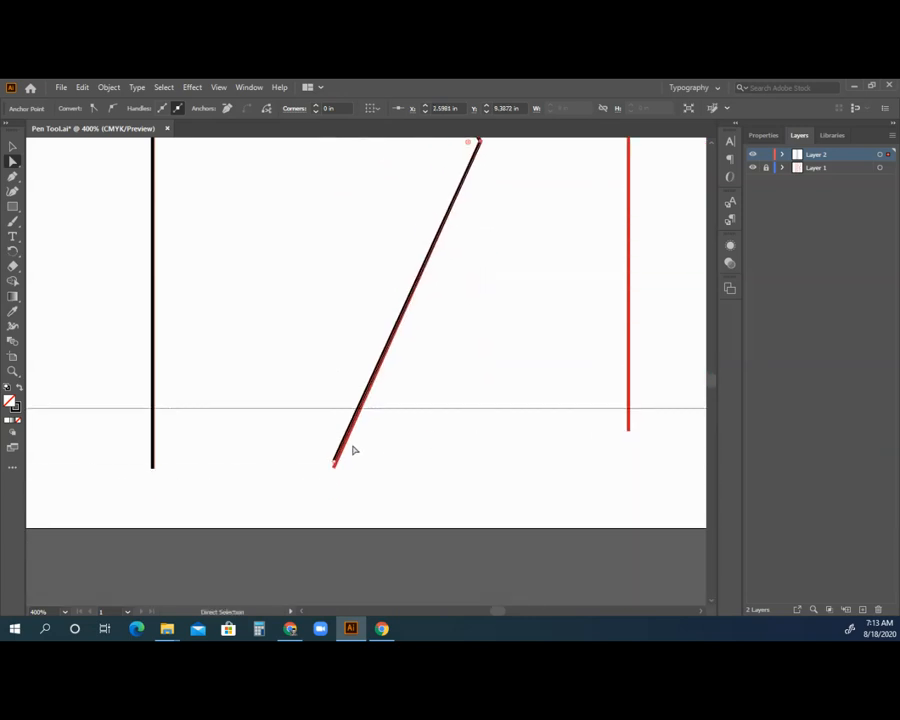
pyautogui.moveTo(337, 466); pyautogui.dragTo(337, 470)
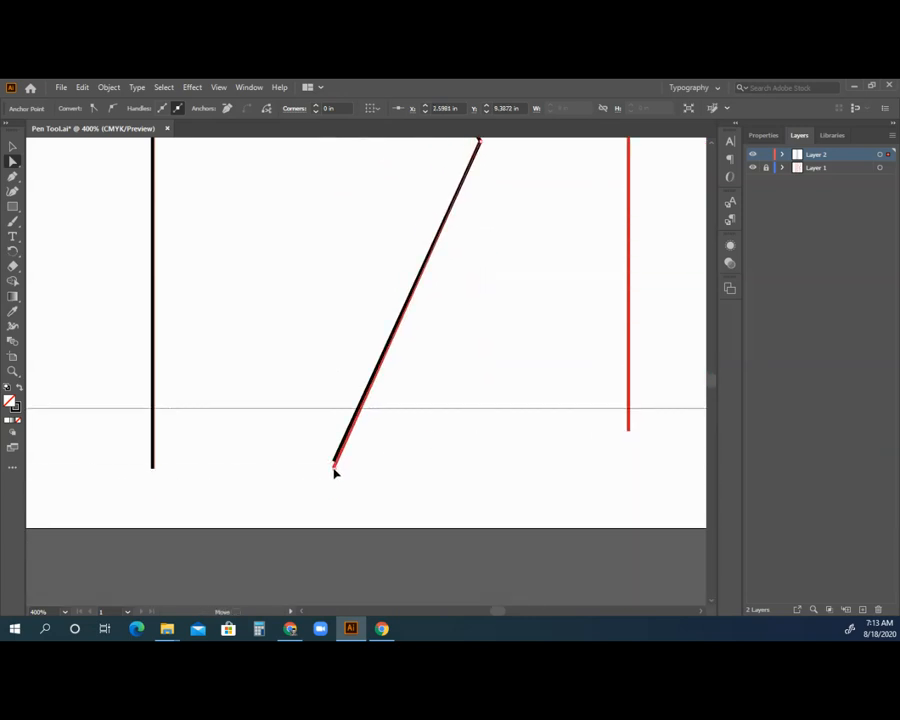
pyautogui.click(358, 466)
# Trace the red stepped line with the Pen tool, placing an anchor point at each right-angle corner from top to bottom
pyautogui.click(17, 373)
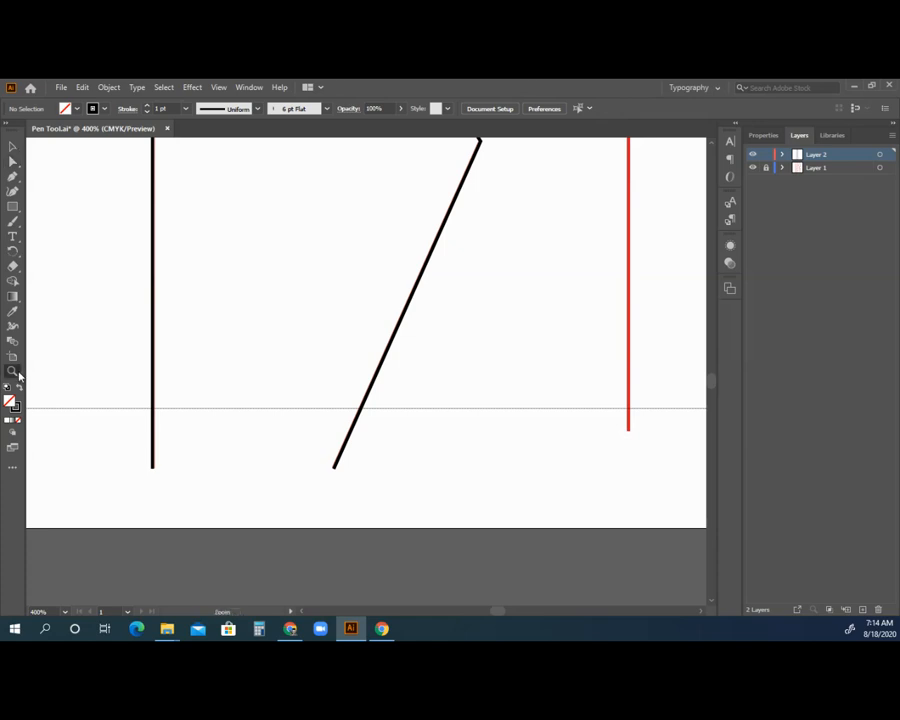
pyautogui.keyDown('alt'); pyautogui.click(442, 322); pyautogui.keyUp('alt')
pyautogui.keyDown('alt'); pyautogui.click(358, 318); pyautogui.keyUp('alt')
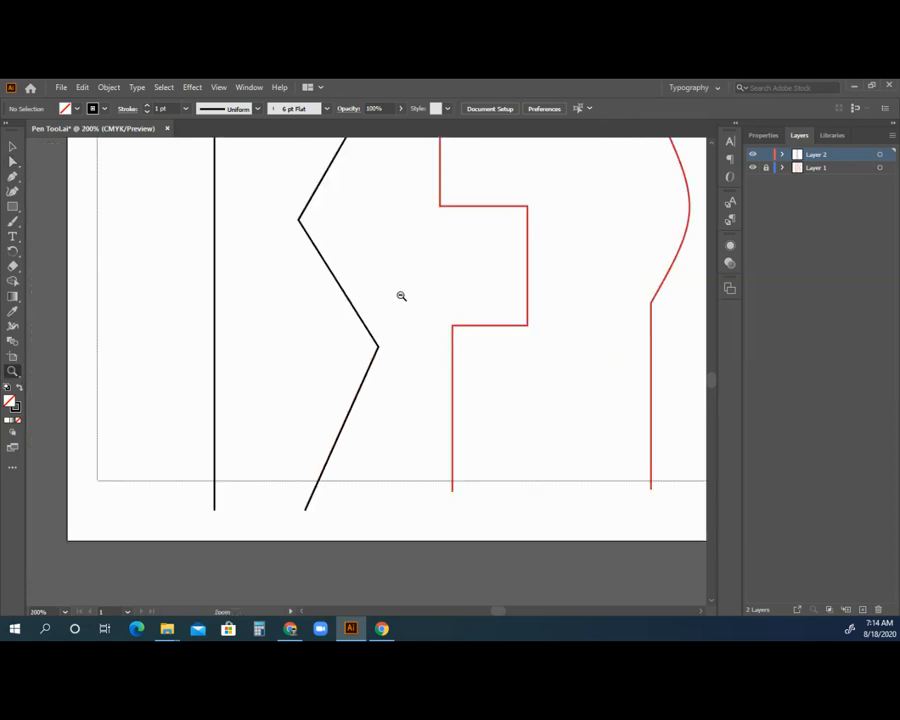
pyautogui.keyDown('alt'); pyautogui.click(401, 296); pyautogui.keyUp('alt')
pyautogui.keyDown('alt'); pyautogui.click(403, 299); pyautogui.keyUp('alt')
pyautogui.keyDown('alt'); pyautogui.click(410, 307); pyautogui.keyUp('alt')
pyautogui.scroll(6, 425, 315)
pyautogui.scroll(-2, 425, 315)
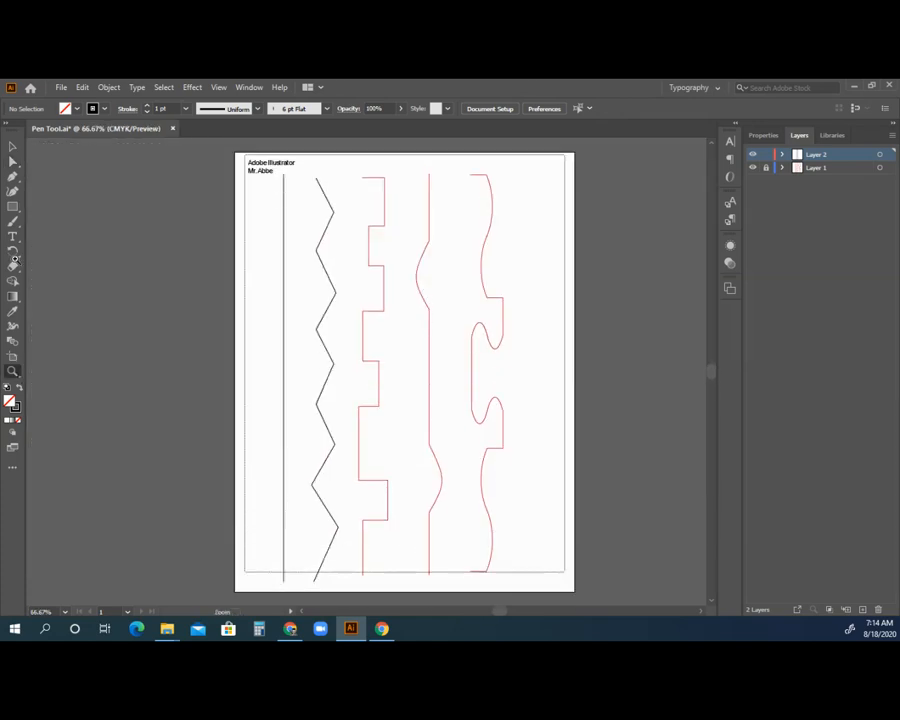
pyautogui.click(13, 176)
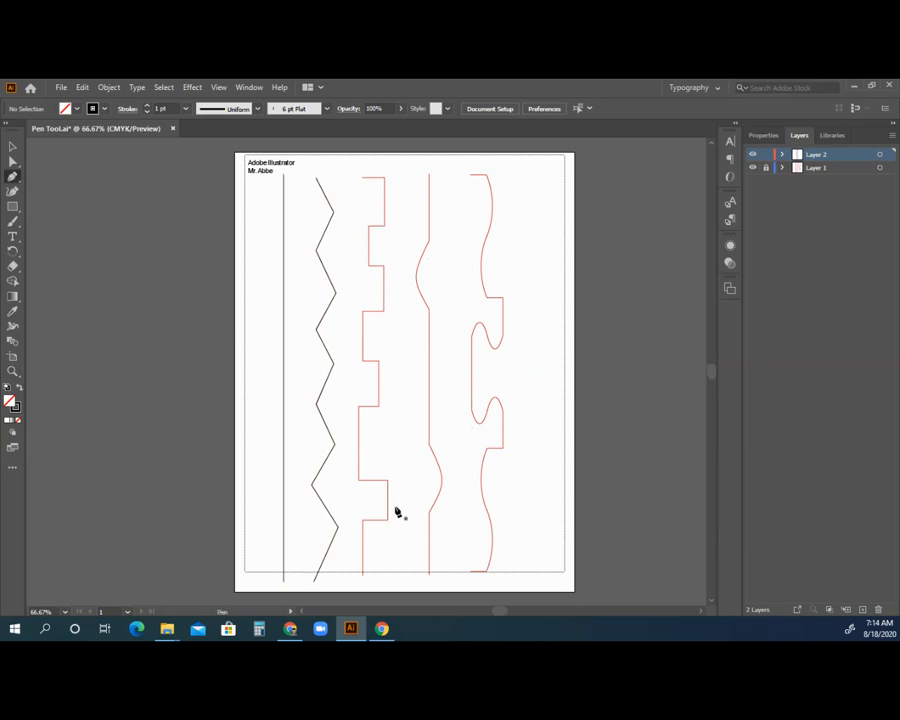
pyautogui.click(362, 178)
pyautogui.click(385, 178)
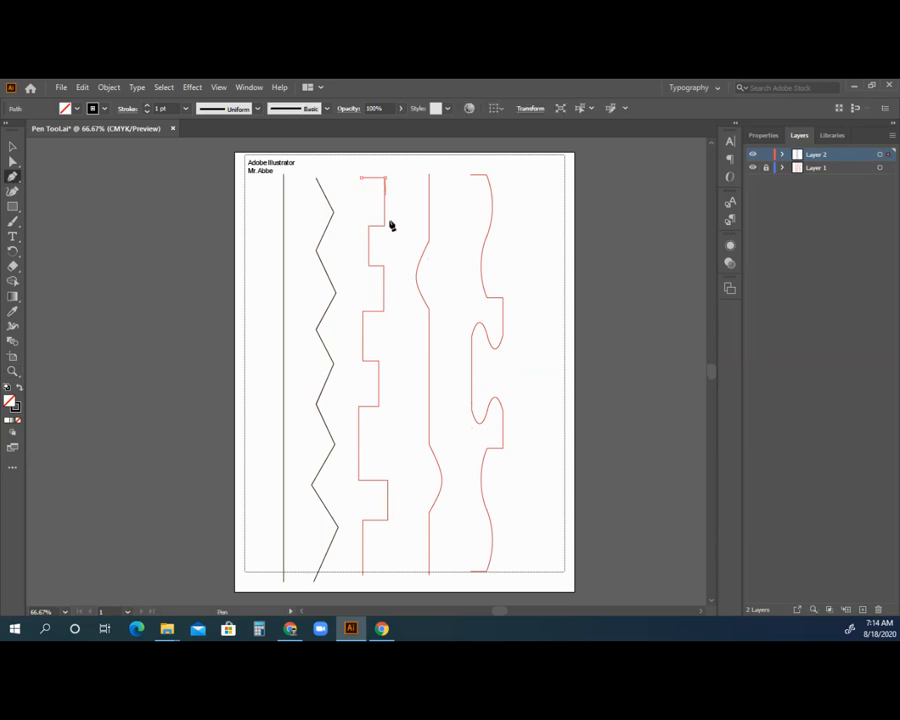
pyautogui.click(385, 228)
pyautogui.click(368, 228)
pyautogui.click(368, 266)
pyautogui.click(383, 266)
pyautogui.click(383, 311)
pyautogui.click(362, 311)
pyautogui.click(362, 360)
pyautogui.click(379, 360)
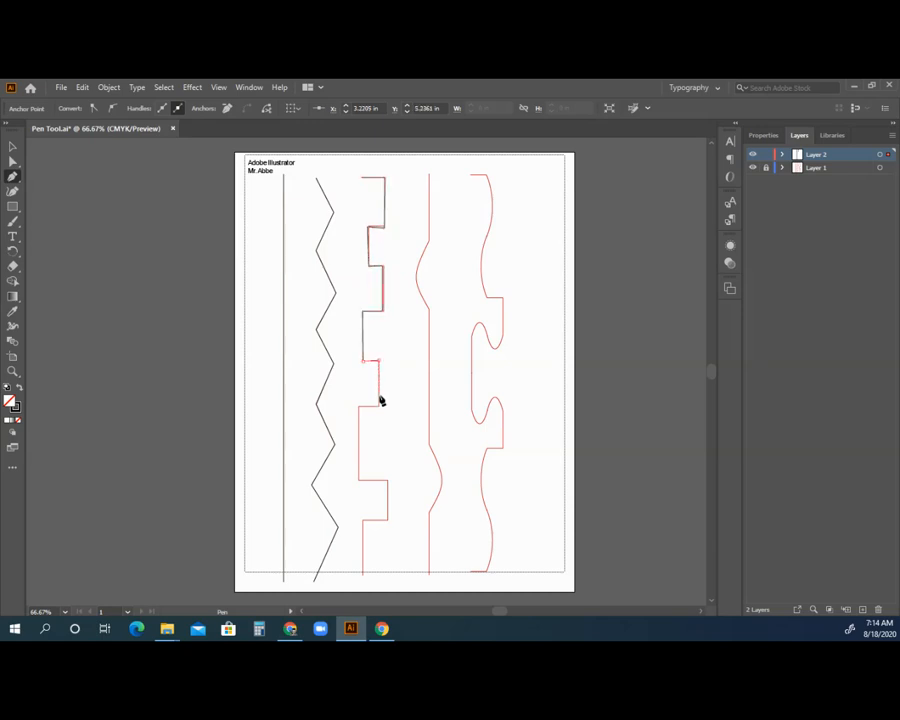
pyautogui.click(379, 406)
pyautogui.click(358, 406)
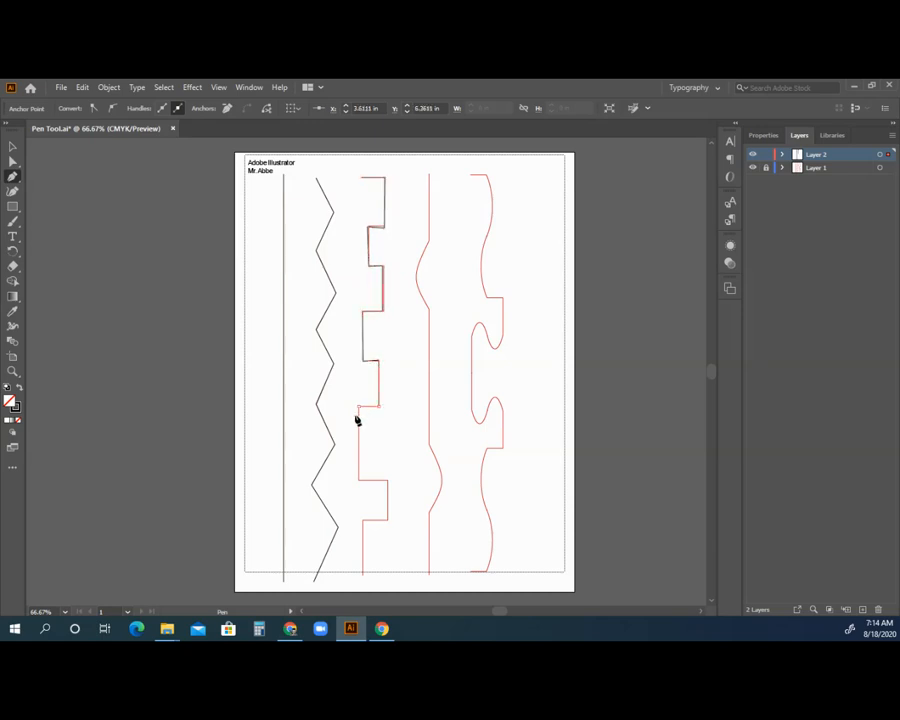
pyautogui.click(358, 481)
pyautogui.click(387, 481)
pyautogui.click(387, 520)
pyautogui.click(362, 520)
pyautogui.click(362, 575)
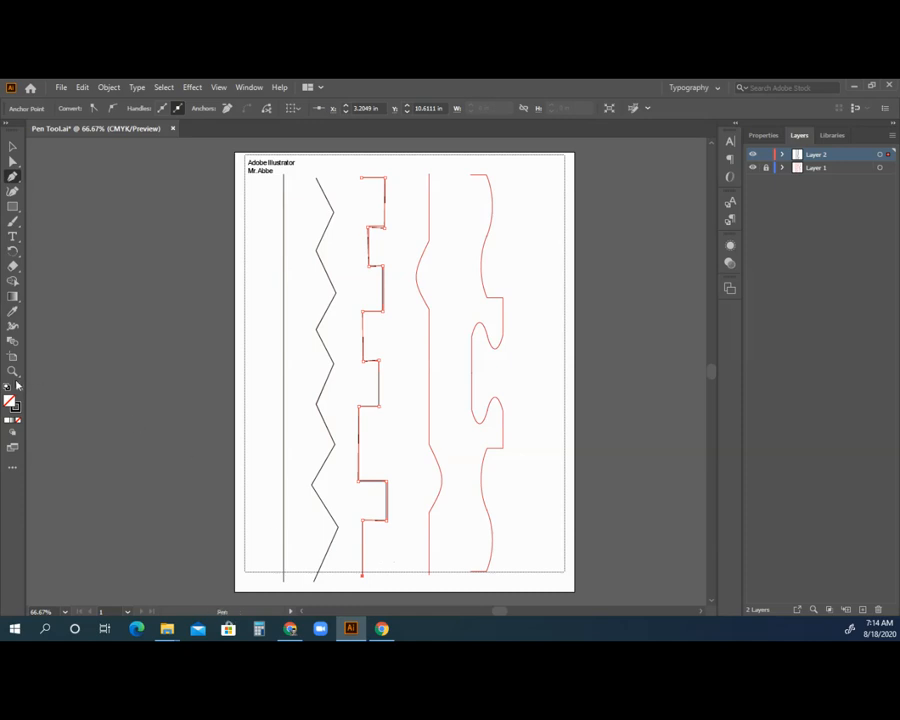
# Move the starting anchor points of the traced stepped path's top horizontal segment onto the red template with Direct Selection
pyautogui.press('z')
pyautogui.click(416, 261)
pyautogui.click(281, 338)
pyautogui.click(336, 334)
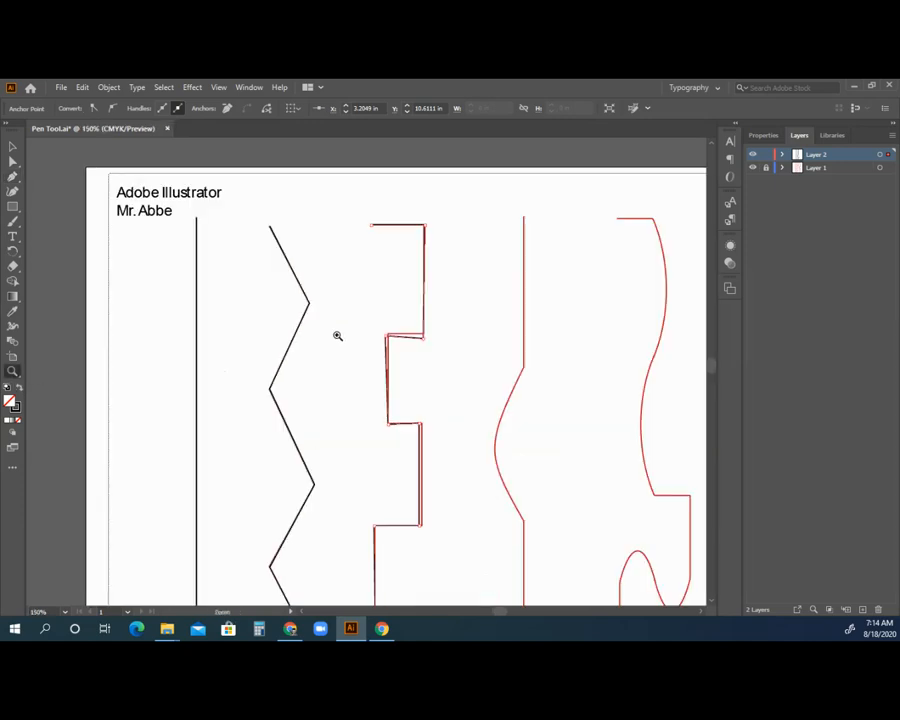
pyautogui.click(475, 335)
pyautogui.click(472, 335)
pyautogui.click(14, 164)
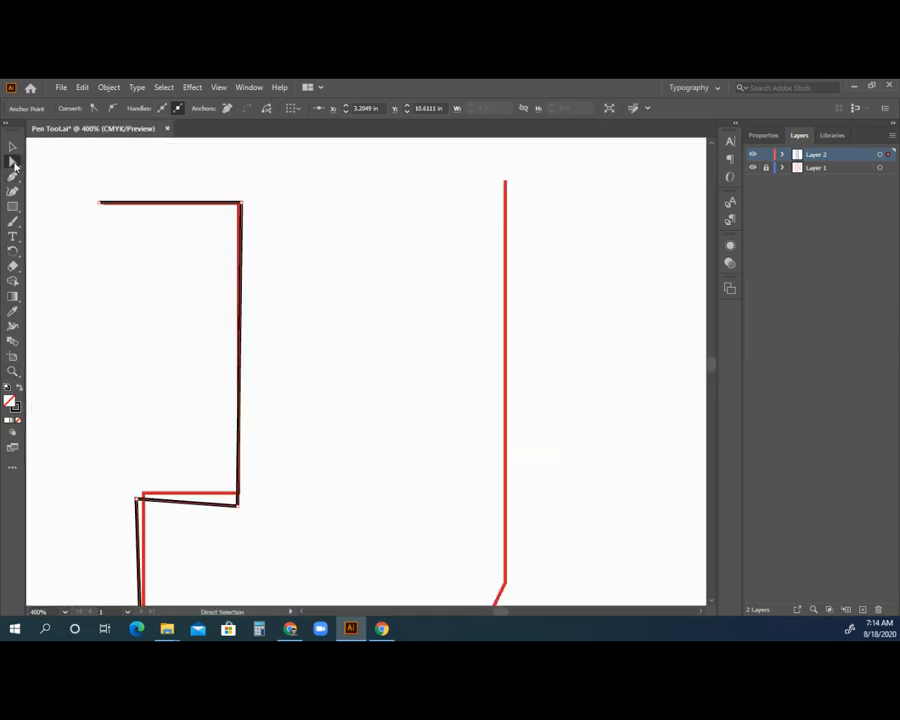
pyautogui.moveTo(100, 205); pyautogui.dragTo(105, 204)
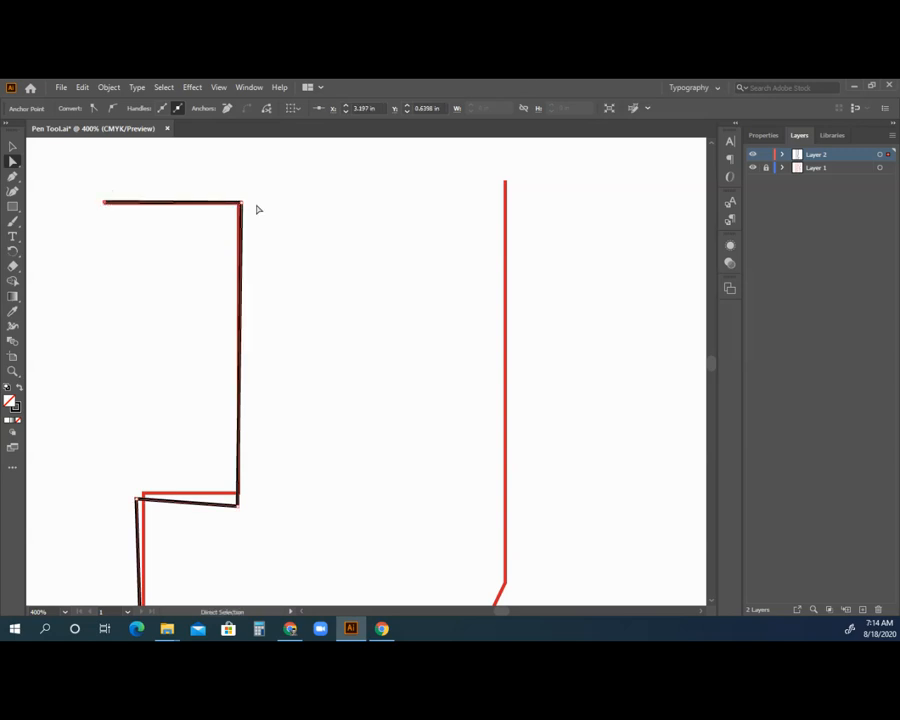
# Move the corner points around the stepped path's first inward notch onto the red template corners
pyautogui.scroll(-3, 246, 210)
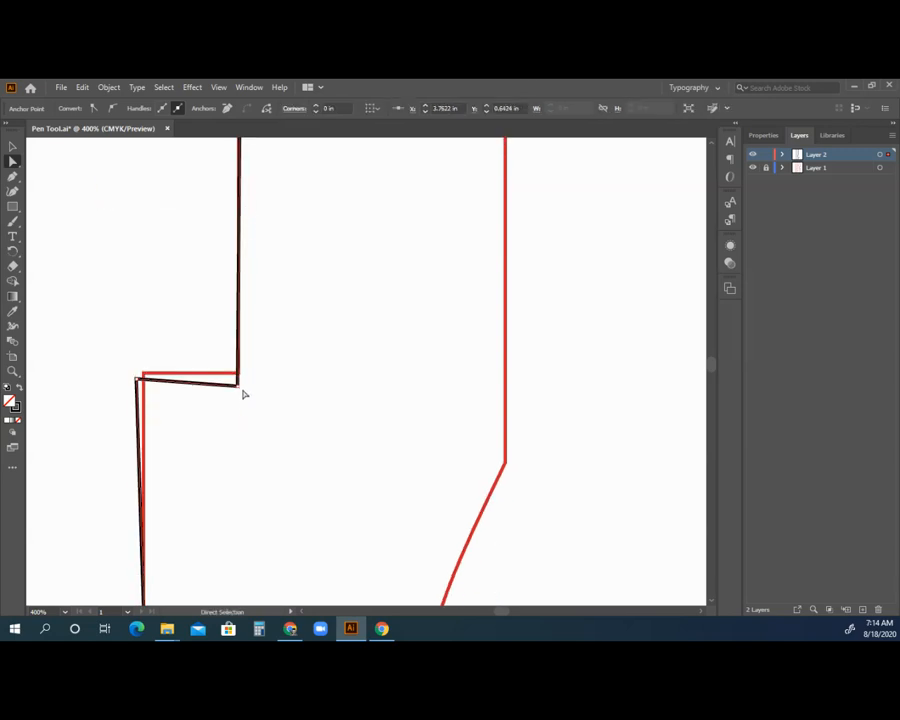
pyautogui.moveTo(239, 389); pyautogui.dragTo(239, 376)
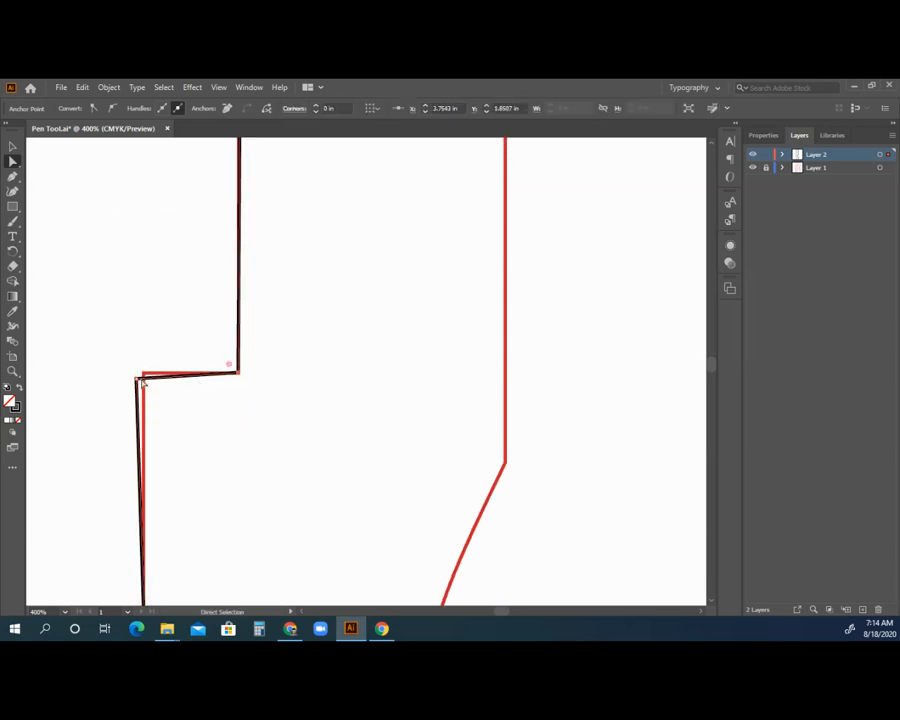
pyautogui.moveTo(137, 380)
pyautogui.mouseDown()
pyautogui.moveTo(143, 374)
pyautogui.moveTo(144, 388)
pyautogui.mouseUp()
pyautogui.scroll(-3, 195, 350)
pyautogui.scroll(-3, 195, 350)
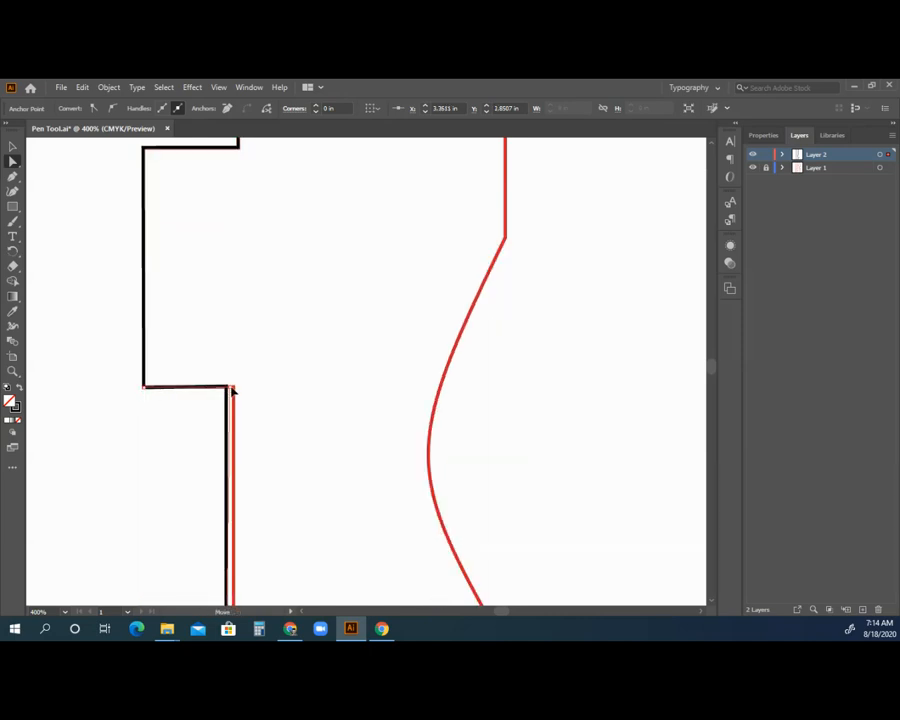
# Align the corner points of the stepped path's second horizontal step inward and of the following step outward with the template
pyautogui.scroll(-7, 254, 385)
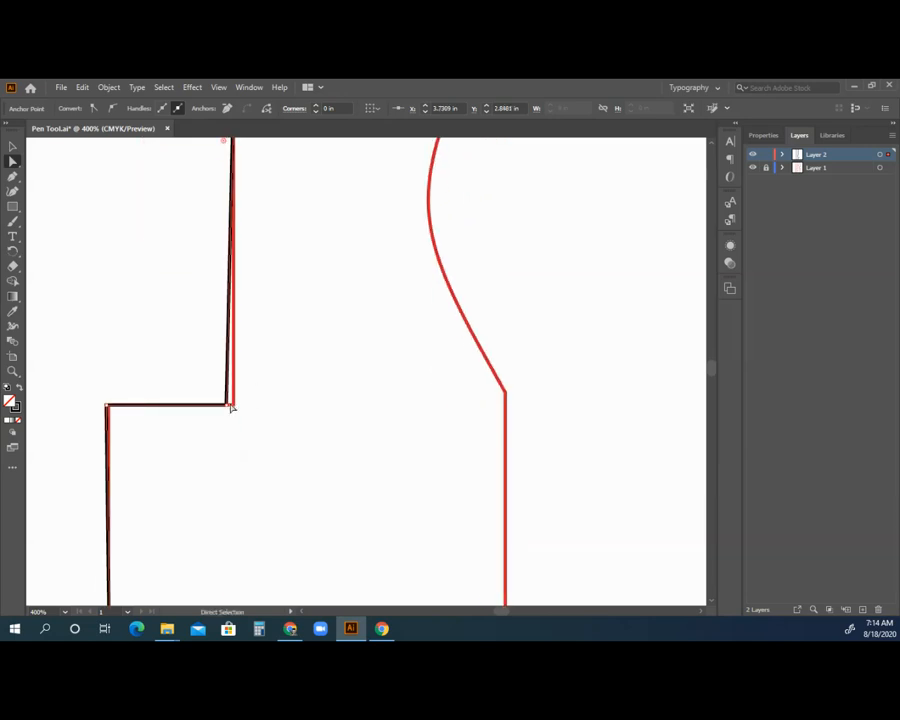
pyautogui.moveTo(227, 404); pyautogui.dragTo(233, 408)
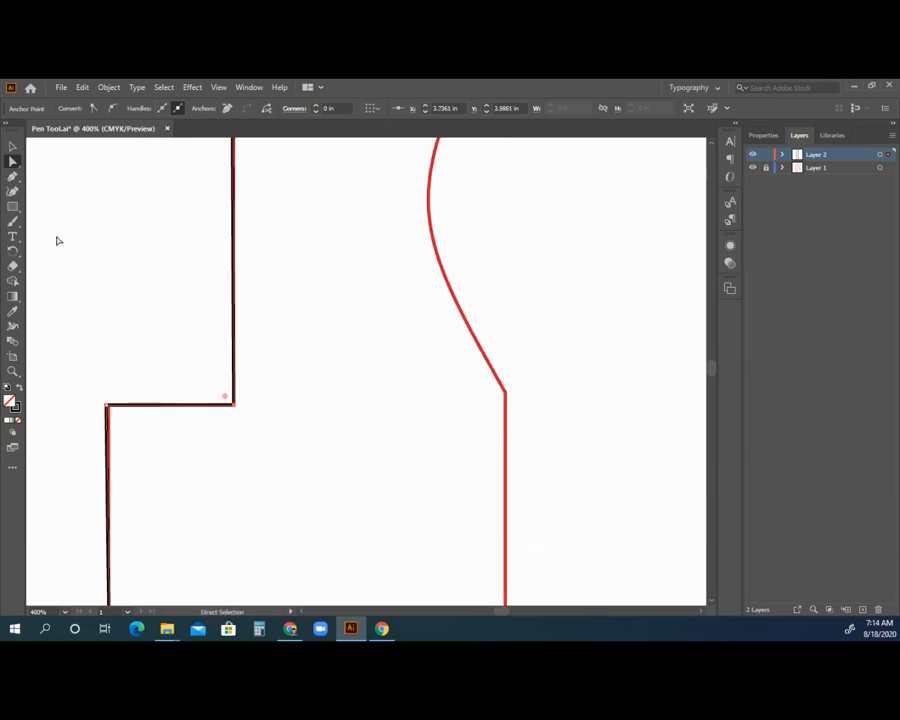
pyautogui.moveTo(108, 406); pyautogui.dragTo(108, 401)
pyautogui.scroll(-8, 245, 390)
pyautogui.moveTo(205, 398); pyautogui.dragTo(204, 403)
# Move both upper corner points of the lowest, widest block of the stepped path onto the red template
pyautogui.scroll(-4, 209, 397)
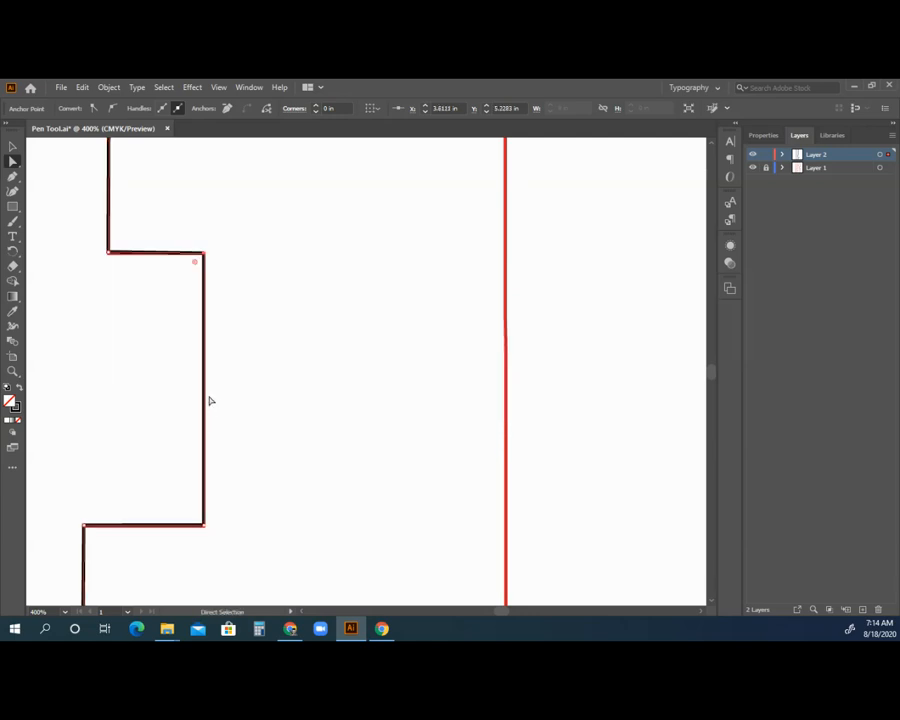
pyautogui.scroll(-3, 210, 401)
pyautogui.scroll(-12, 112, 418)
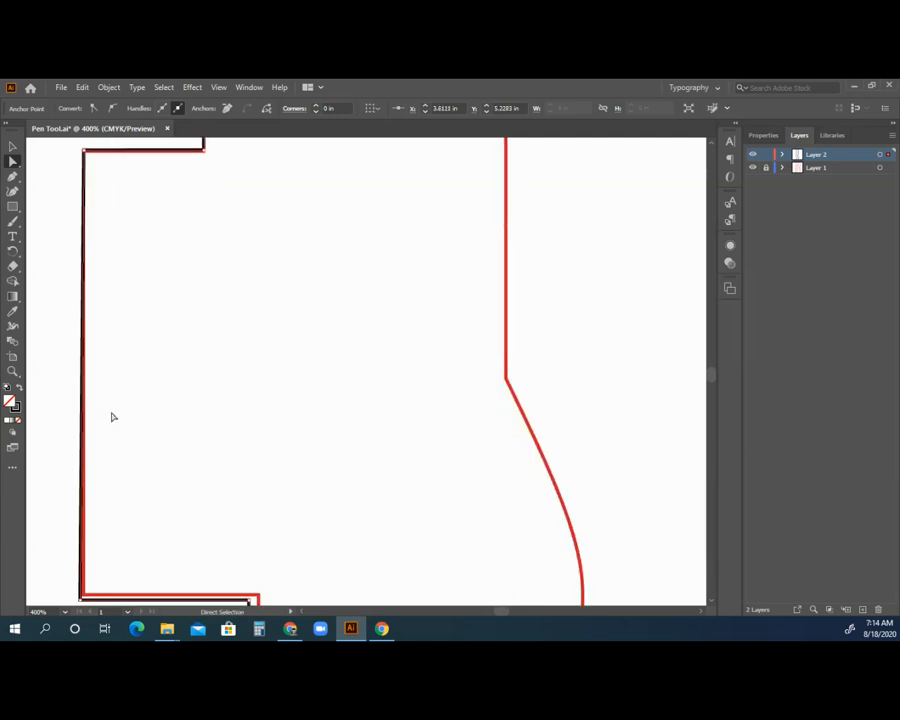
pyautogui.moveTo(80, 437); pyautogui.dragTo(83, 430)
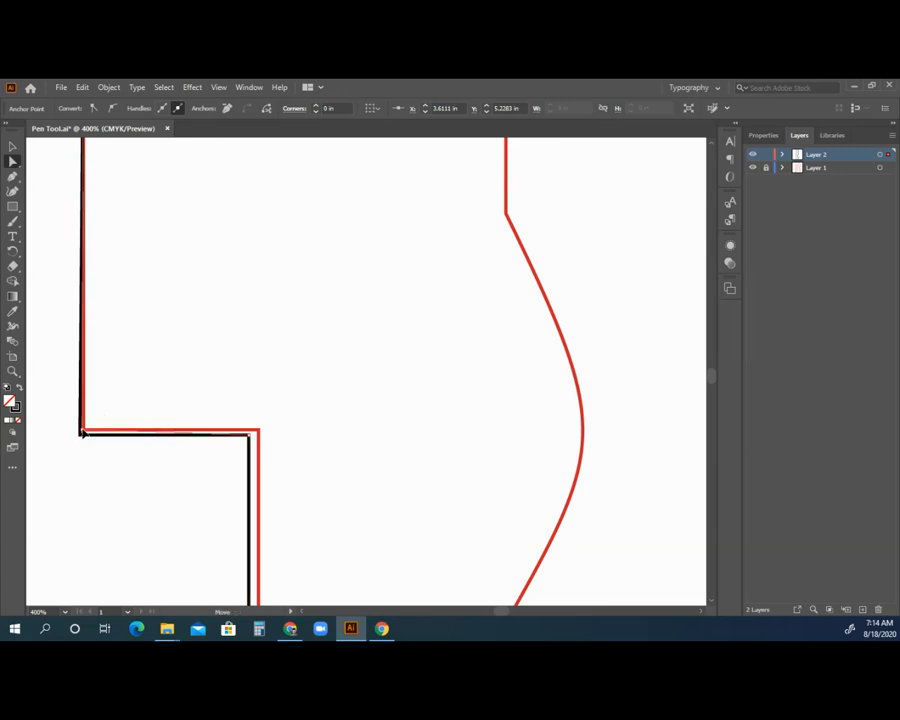
pyautogui.moveTo(248, 436); pyautogui.dragTo(258, 428)
# Move the lowest block's bottom corners and the stepped path's bottom end point onto the template, and deselect the path
pyautogui.scroll(-7, 268, 411)
pyautogui.scroll(-4, 258, 428)
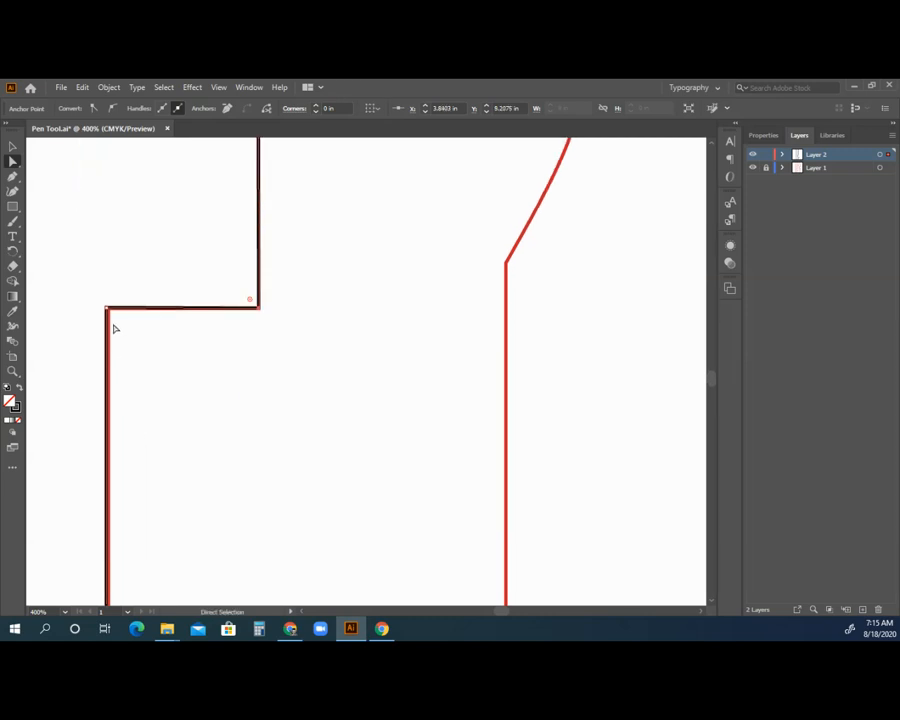
pyautogui.moveTo(108, 313); pyautogui.dragTo(108, 311)
pyautogui.scroll(-4, 140, 363)
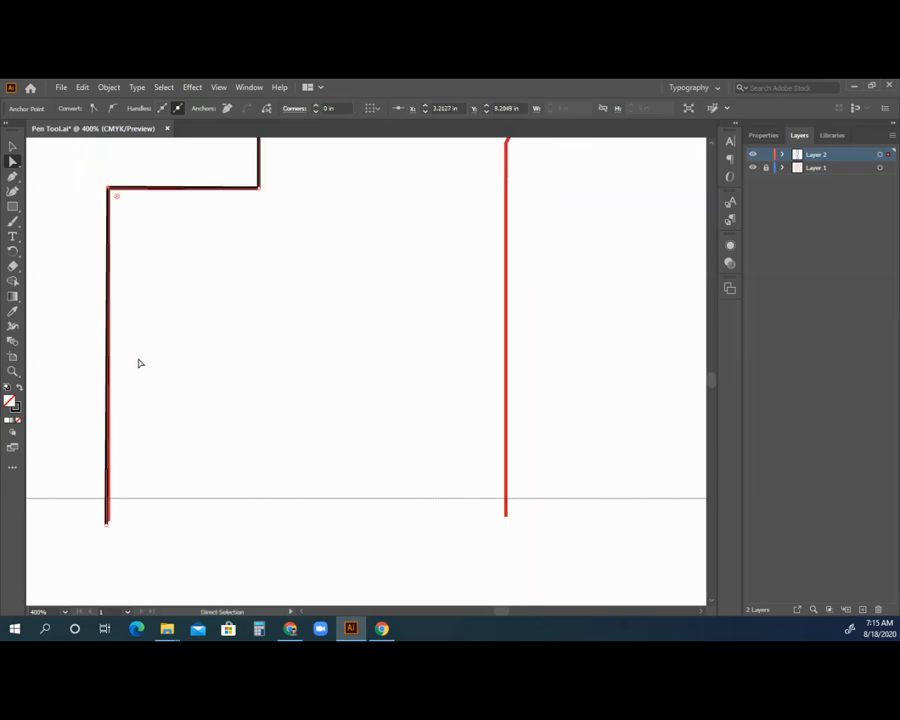
pyautogui.moveTo(108, 528); pyautogui.dragTo(110, 522)
pyautogui.click(146, 434)
# Start a Pen tool path at the top of the fourth template line, placing smooth points at both ends of its upper bulge
pyautogui.click(13, 372)
pyautogui.keyDown('alt'); pyautogui.click(372, 263); pyautogui.keyUp('alt')
pyautogui.keyDown('alt'); pyautogui.click(390, 278); pyautogui.keyUp('alt')
pyautogui.keyDown('alt'); pyautogui.click(380, 294); pyautogui.keyUp('alt')
pyautogui.keyDown('alt'); pyautogui.click(375, 305); pyautogui.keyUp('alt')
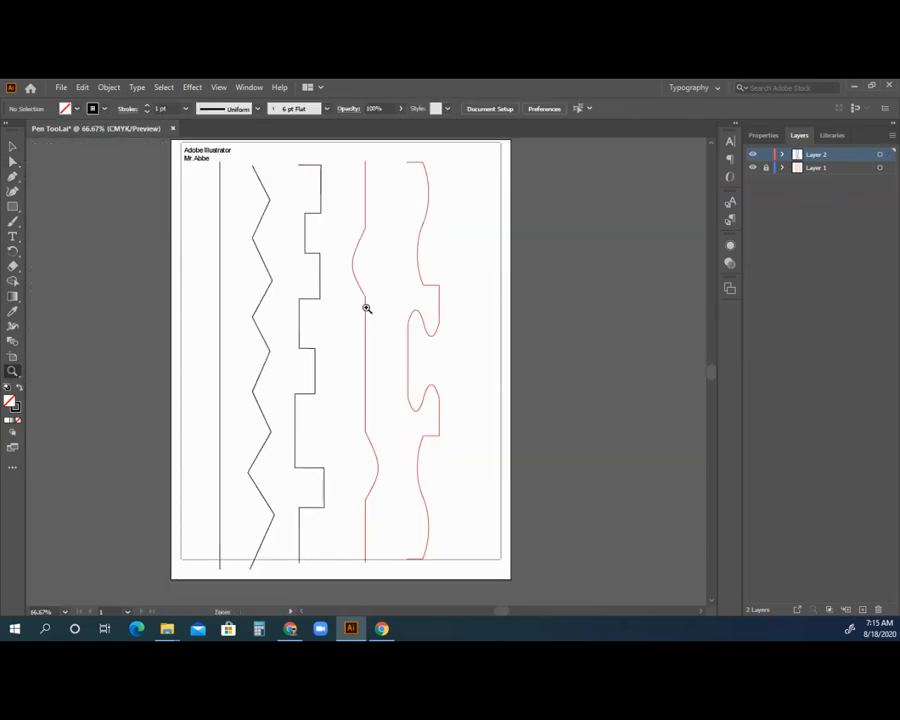
pyautogui.click(13, 176)
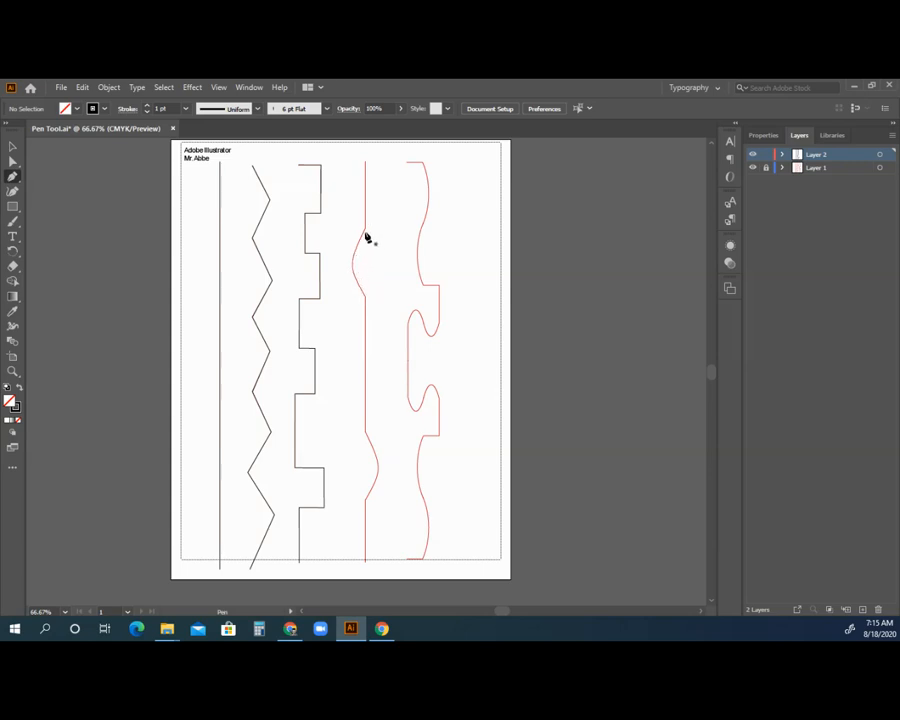
pyautogui.click(365, 163)
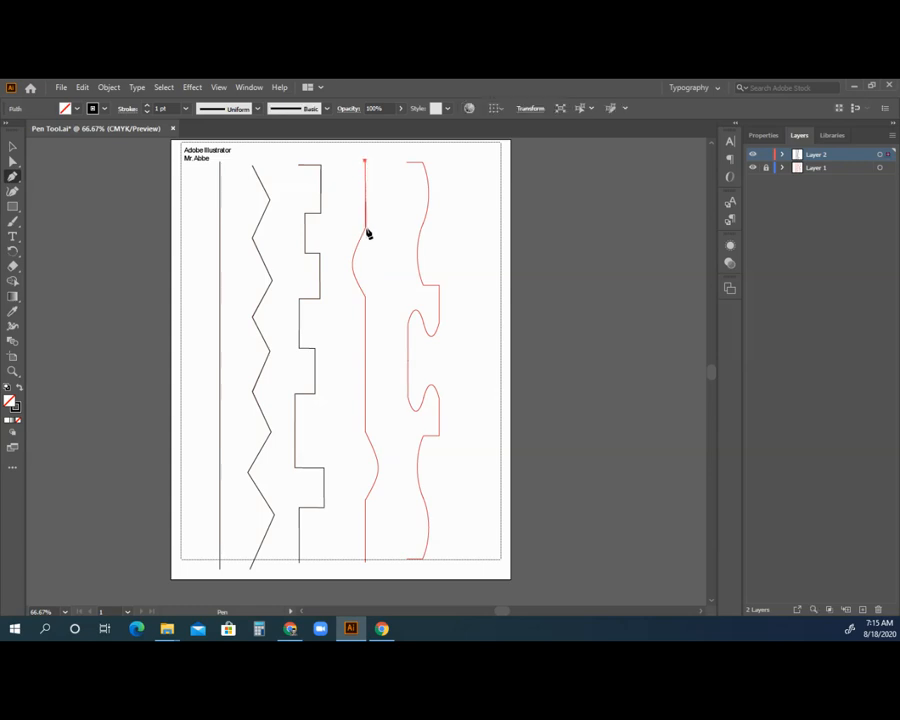
pyautogui.click(362, 234)
pyautogui.moveTo(360, 238); pyautogui.dragTo(360, 241)
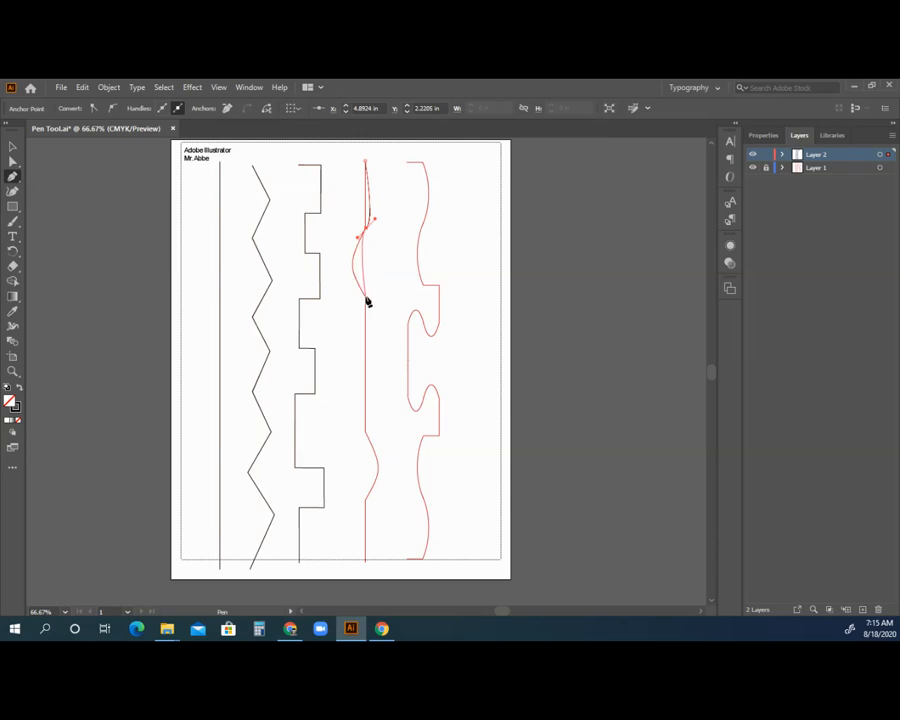
pyautogui.moveTo(367, 298); pyautogui.dragTo(381, 318)
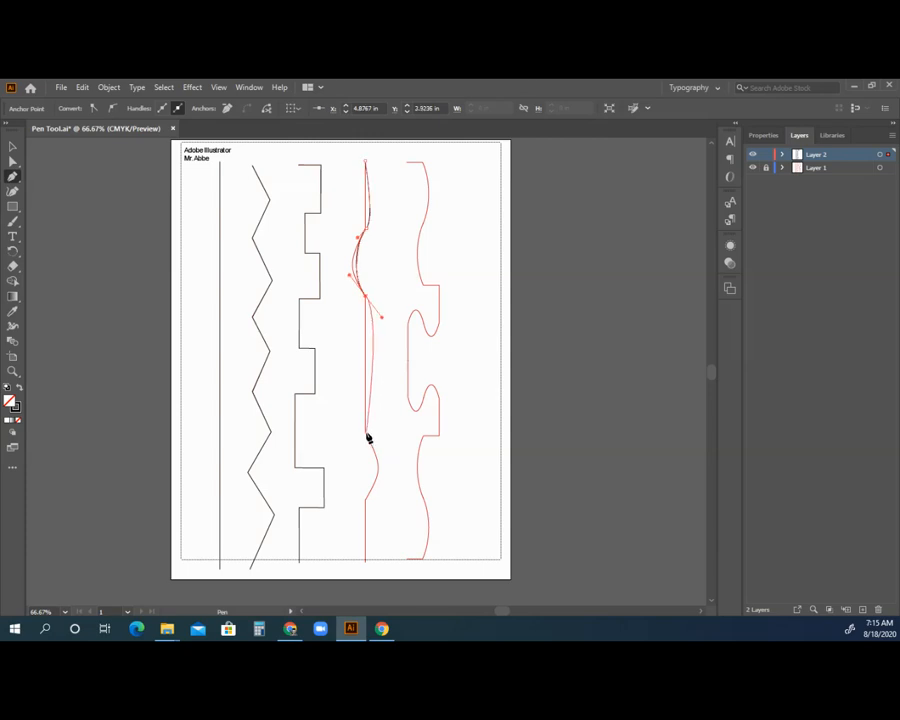
# Continue the path with smooth points at both ends of the lower bulge and end it at the template line's bottom
pyautogui.moveTo(366, 432)
pyautogui.mouseDown()
pyautogui.moveTo(376, 450)
pyautogui.moveTo(350, 388)
pyautogui.moveTo(364, 374)
pyautogui.moveTo(398, 366)
pyautogui.moveTo(420, 380)
pyautogui.moveTo(424, 432)
pyautogui.moveTo(396, 452)
pyautogui.moveTo(370, 442)
pyautogui.moveTo(377, 449)
pyautogui.mouseUp()
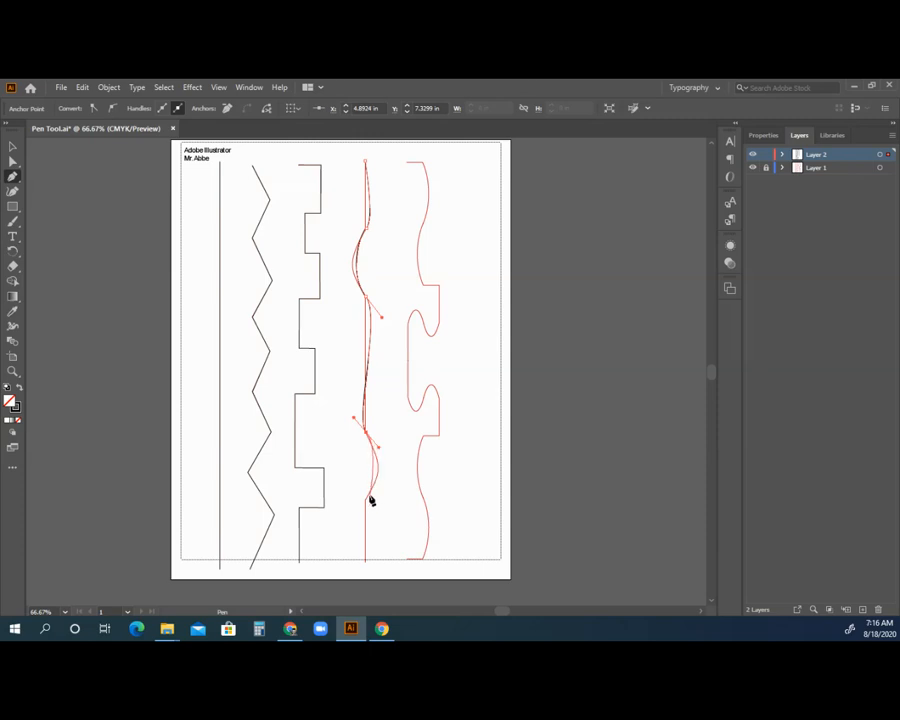
pyautogui.moveTo(365, 497); pyautogui.dragTo(350, 515)
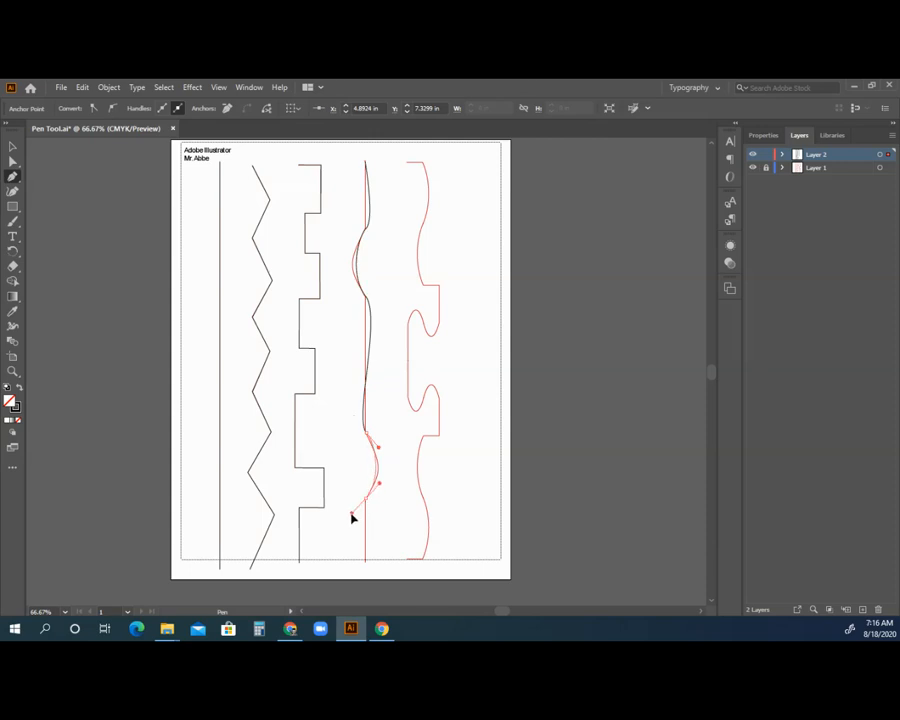
pyautogui.click(366, 561)
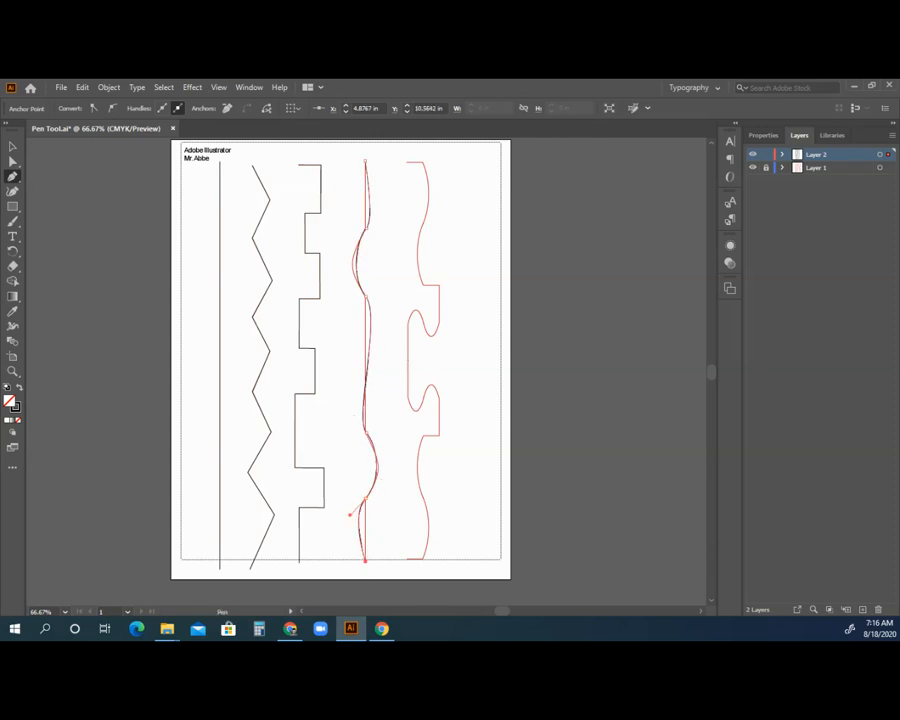
# Align the curved path's top end point and the anchor above the upper bulge with the template using Direct Selection
pyautogui.click(12, 371)
pyautogui.click(366, 284)
pyautogui.click(364, 342)
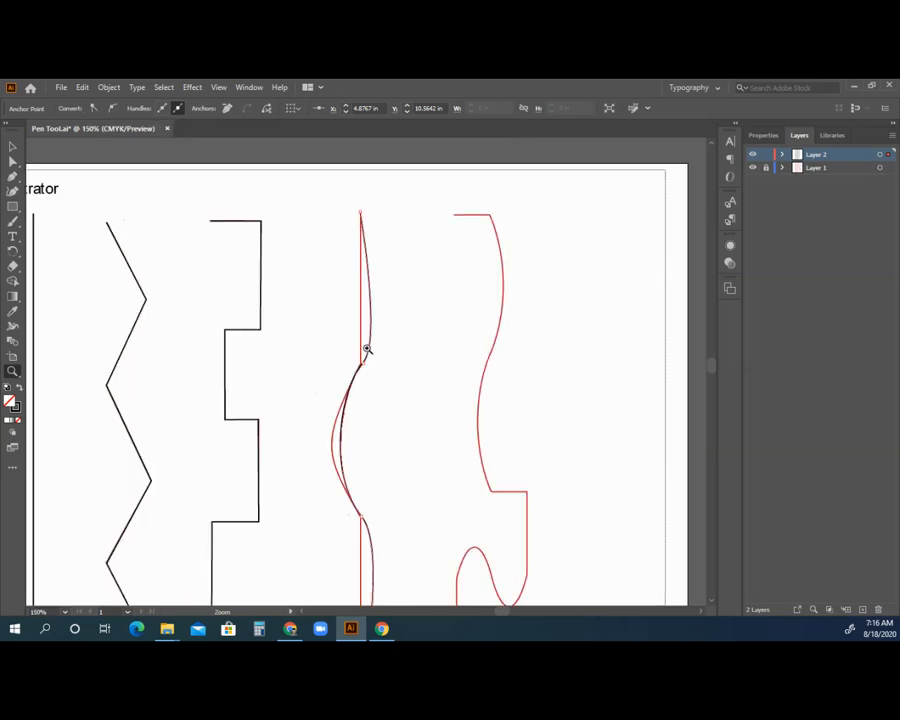
pyautogui.click(366, 354)
pyautogui.scroll(-2, 366, 354)
pyautogui.scroll(2, 362, 356)
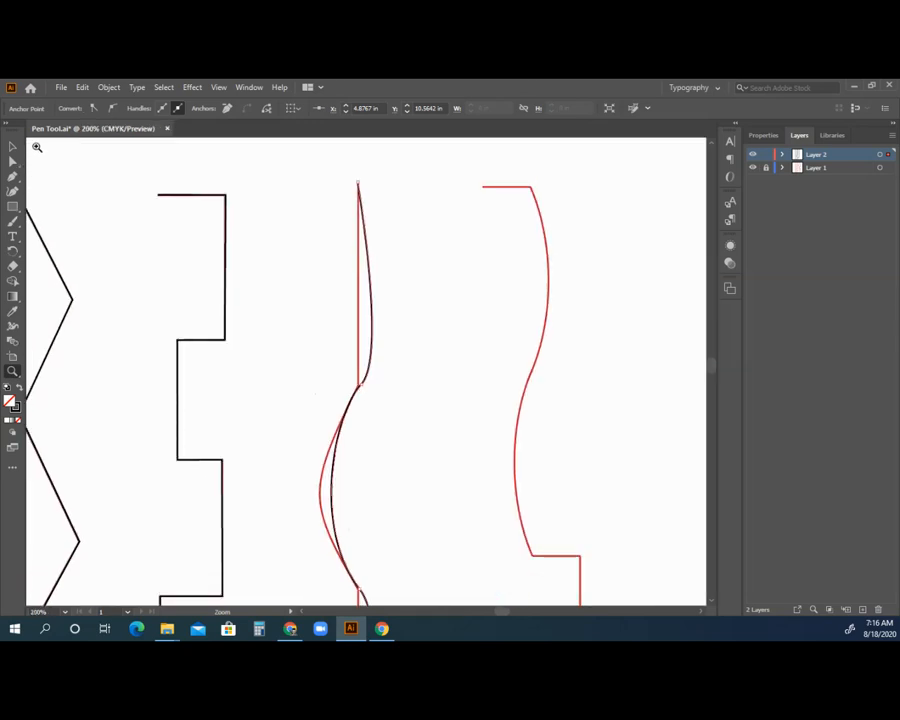
pyautogui.click(13, 164)
pyautogui.click(357, 186)
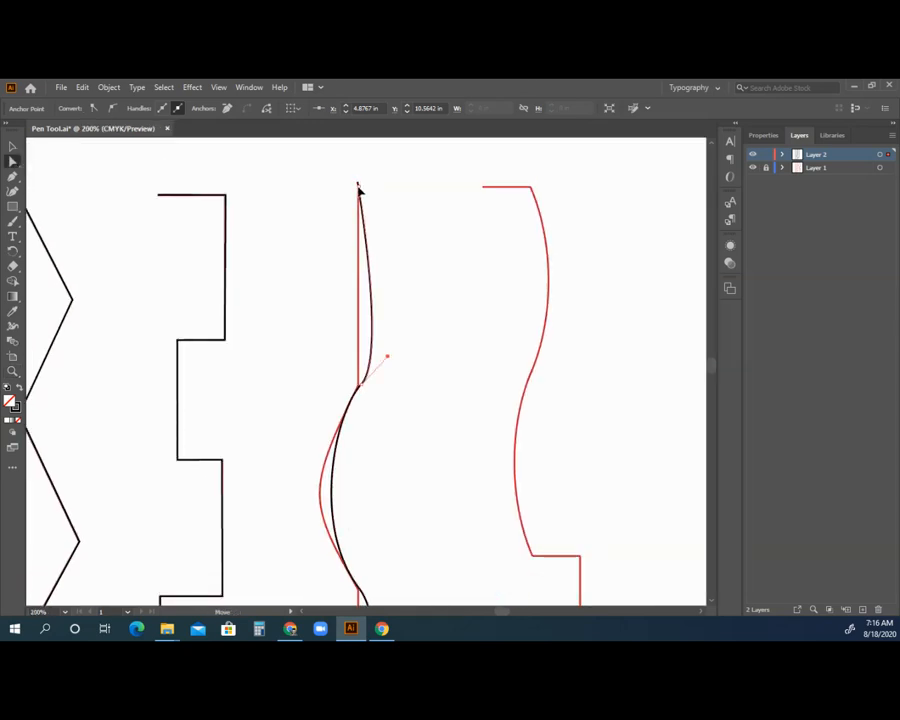
pyautogui.scroll(-1, 360, 200)
pyautogui.scroll(-3, 355, 273)
pyautogui.click(362, 250)
# Align the anchor below the upper bulge and both anchors of the lower bulge with the red template
pyautogui.scroll(-3, 360, 250)
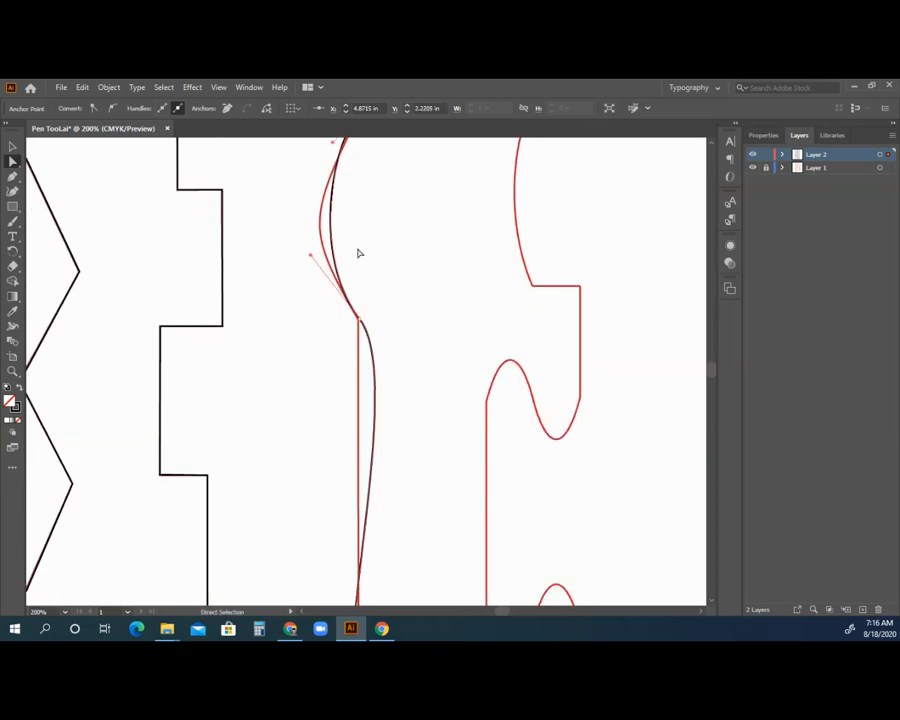
pyautogui.click(362, 322)
pyautogui.scroll(-5, 366, 291)
pyautogui.scroll(-4, 366, 289)
pyautogui.click(362, 326)
pyautogui.scroll(-3, 356, 427)
pyautogui.click(359, 405)
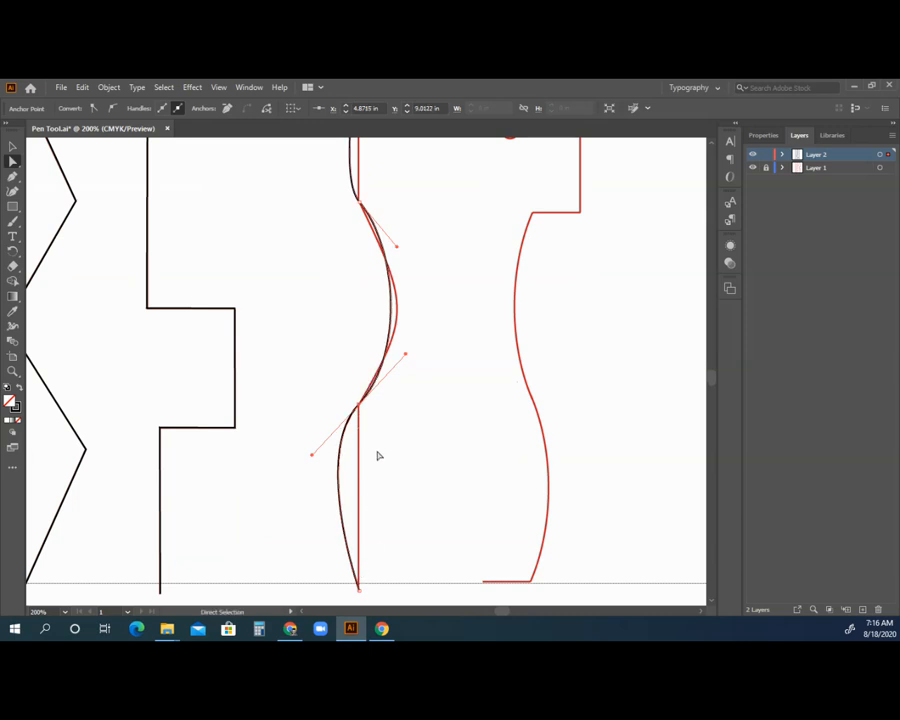
# Adjust both direction handles of the upper bulge until its curve follows the red template
pyautogui.scroll(6, 478, 435)
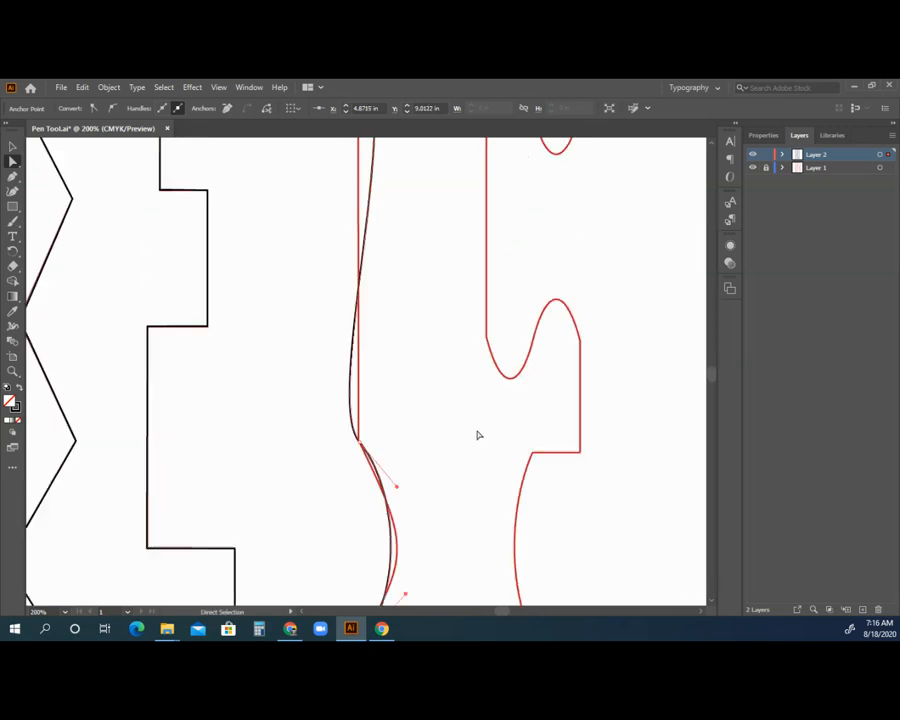
pyautogui.scroll(3, 478, 435)
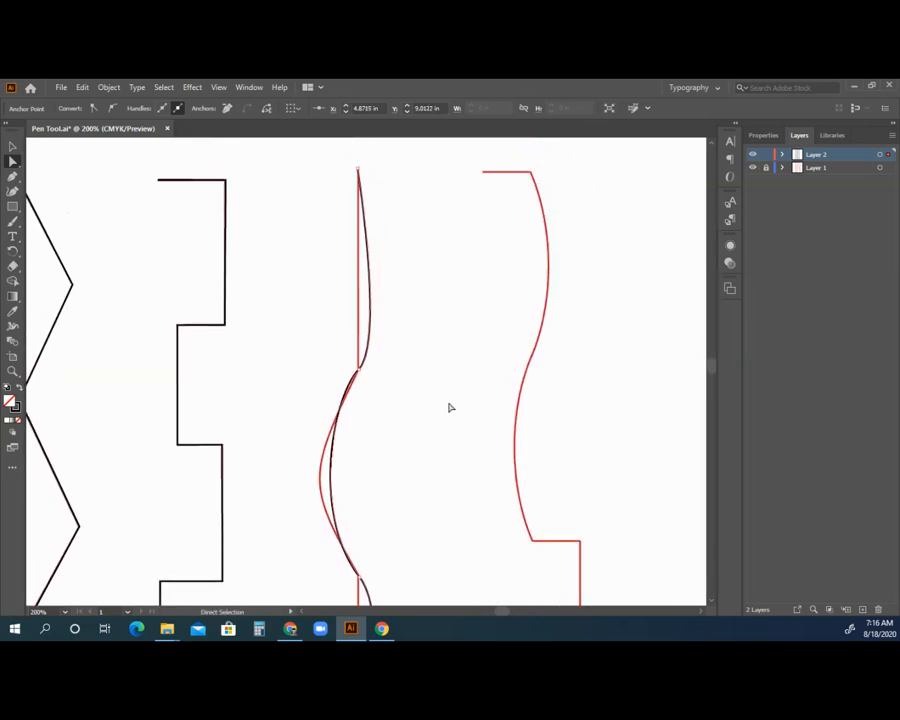
pyautogui.click(335, 380)
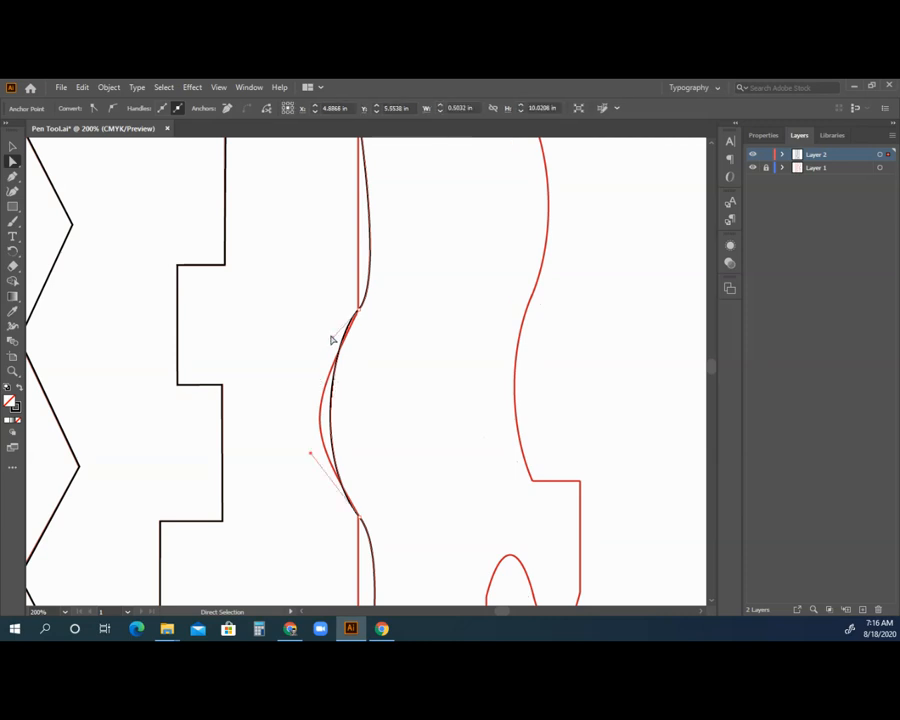
pyautogui.moveTo(335, 342); pyautogui.dragTo(318, 377)
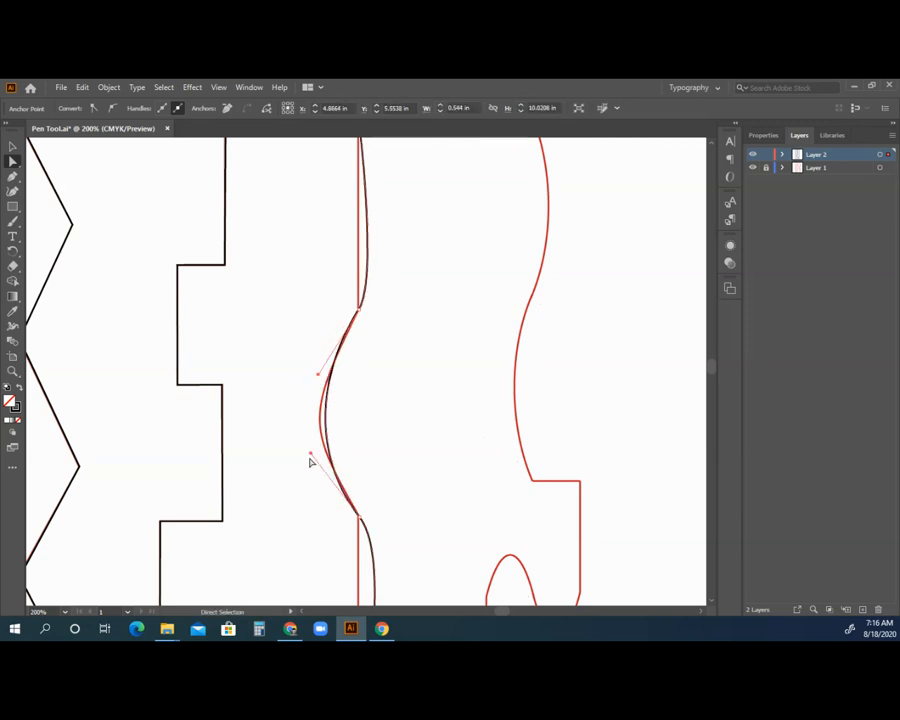
pyautogui.moveTo(311, 457); pyautogui.dragTo(305, 436)
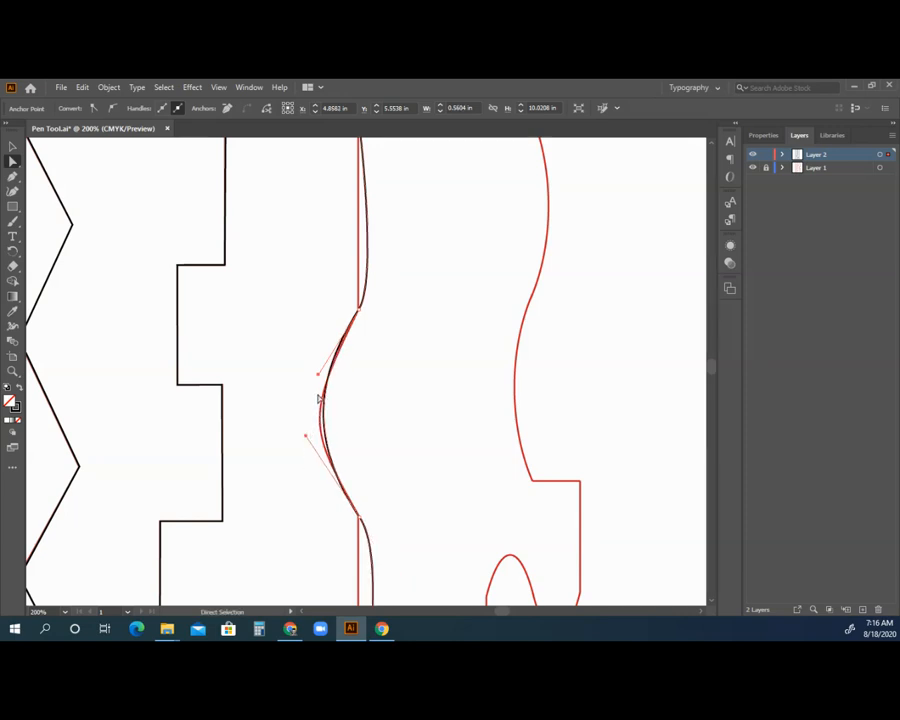
pyautogui.moveTo(318, 378); pyautogui.dragTo(309, 414)
pyautogui.moveTo(308, 414); pyautogui.dragTo(306, 410)
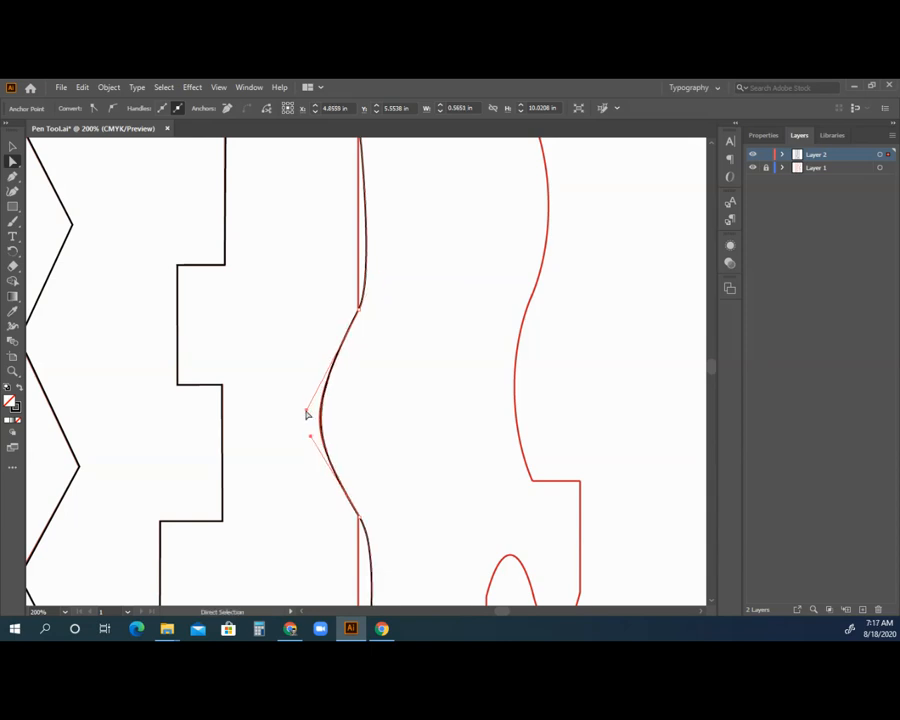
# Try to reshape the top segment by moving its lower handle with Direct Selection, and undo the move
pyautogui.scroll(1, 391, 343)
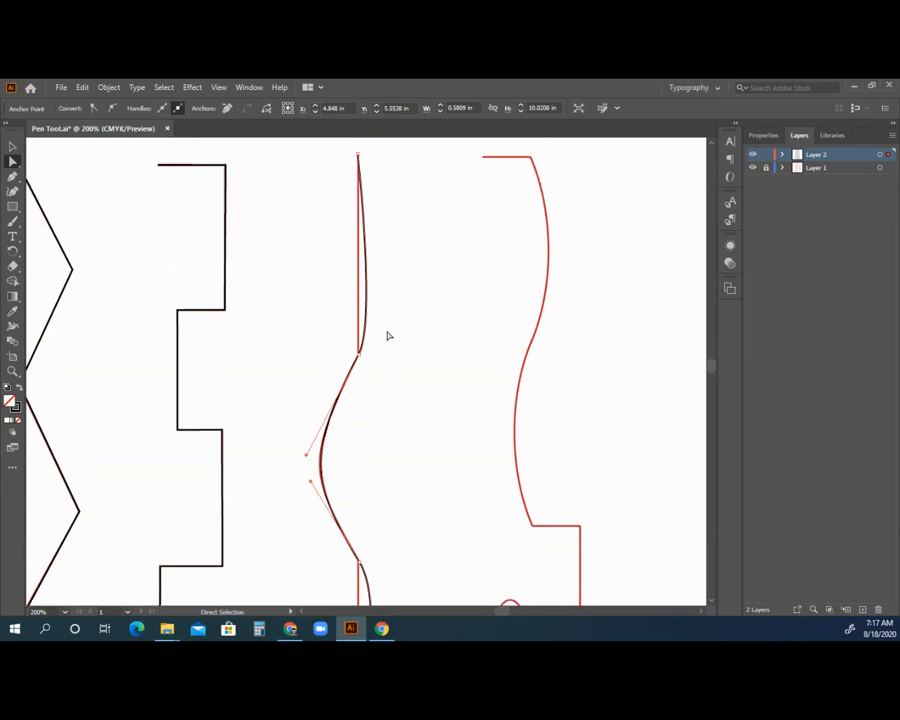
pyautogui.click(367, 325)
pyautogui.moveTo(378, 324); pyautogui.dragTo(389, 333)
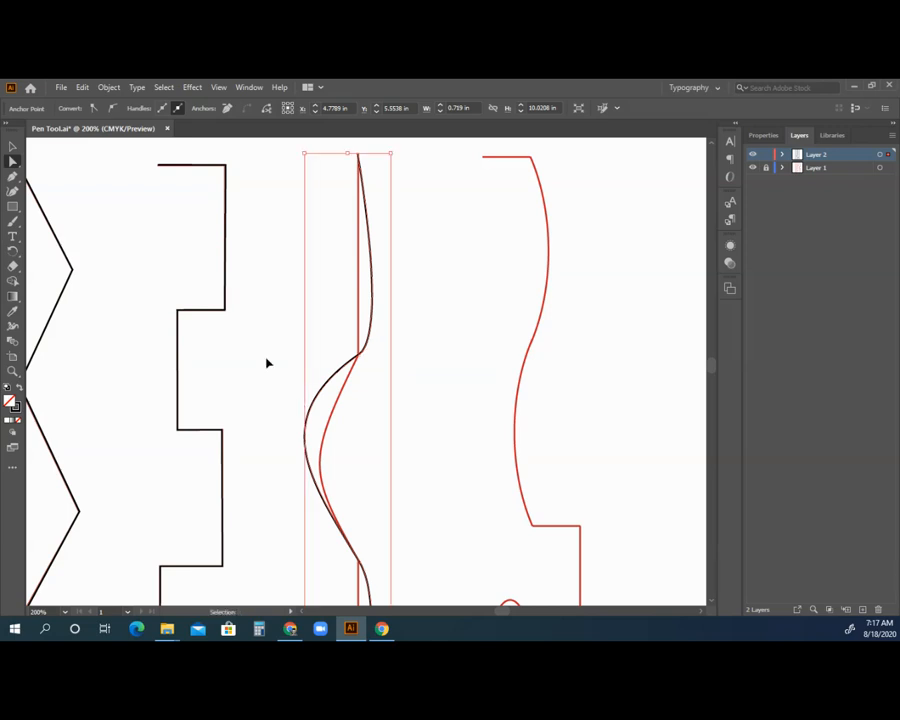
pyautogui.click(82, 87)
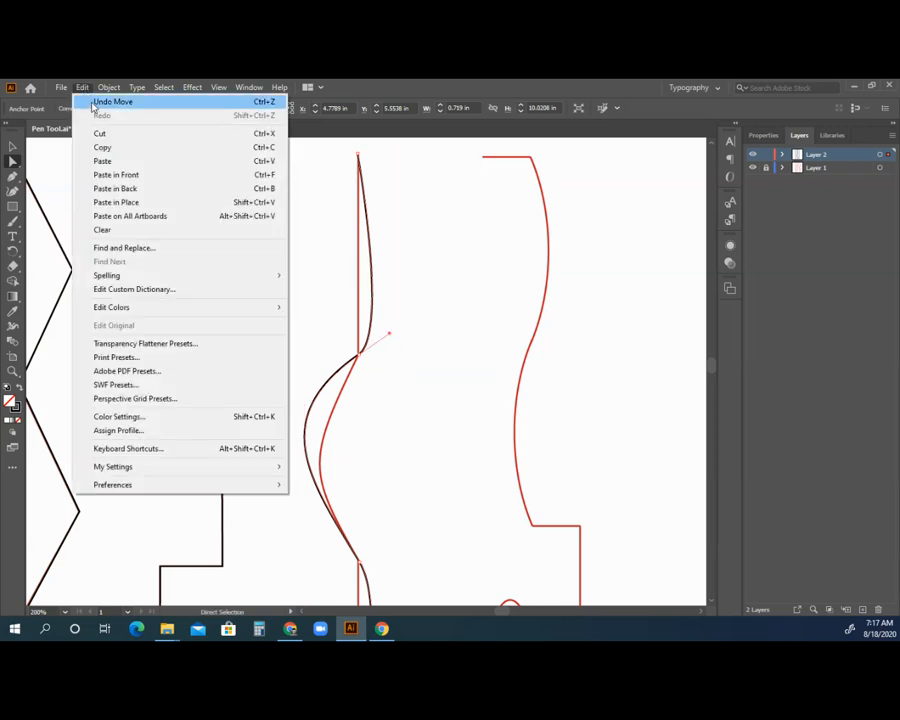
pyautogui.click(94, 104)
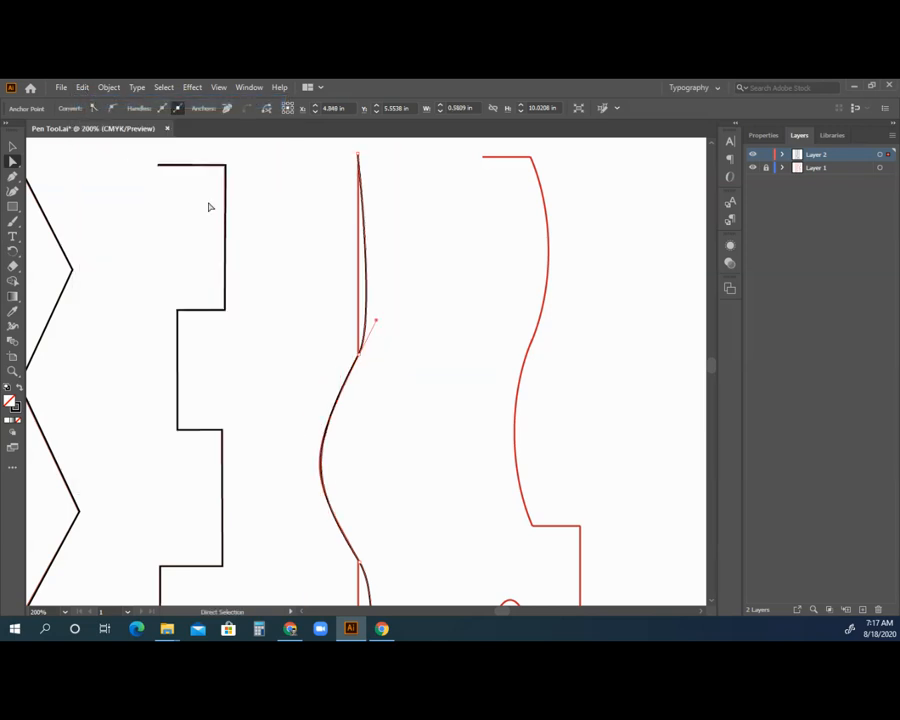
# Straighten the top segment onto the template by moving its lower handle independently with the Anchor Point tool
pyautogui.click(12, 177)
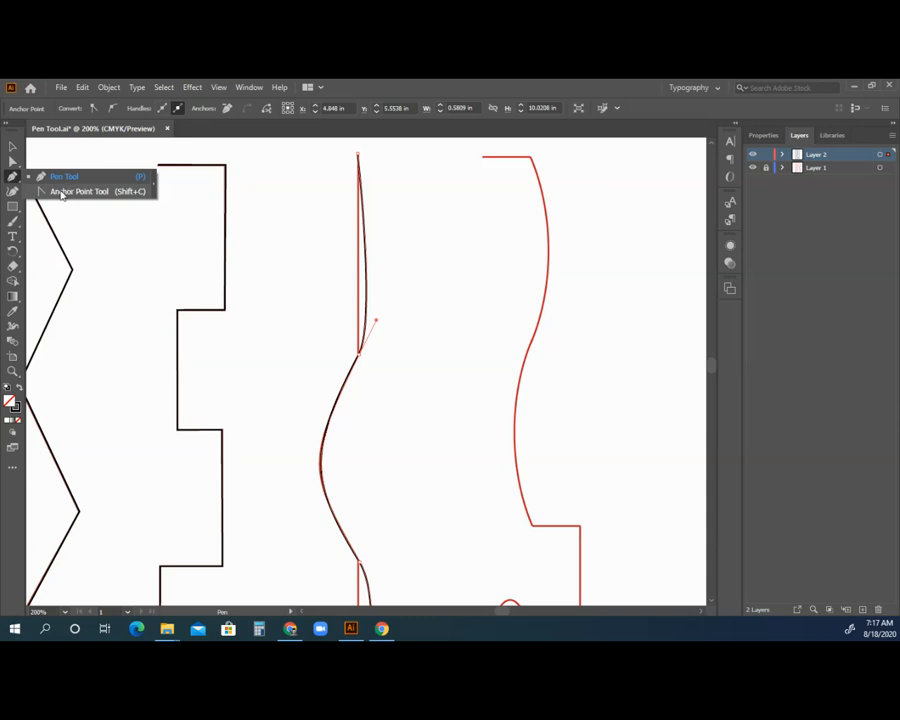
pyautogui.click(72, 191)
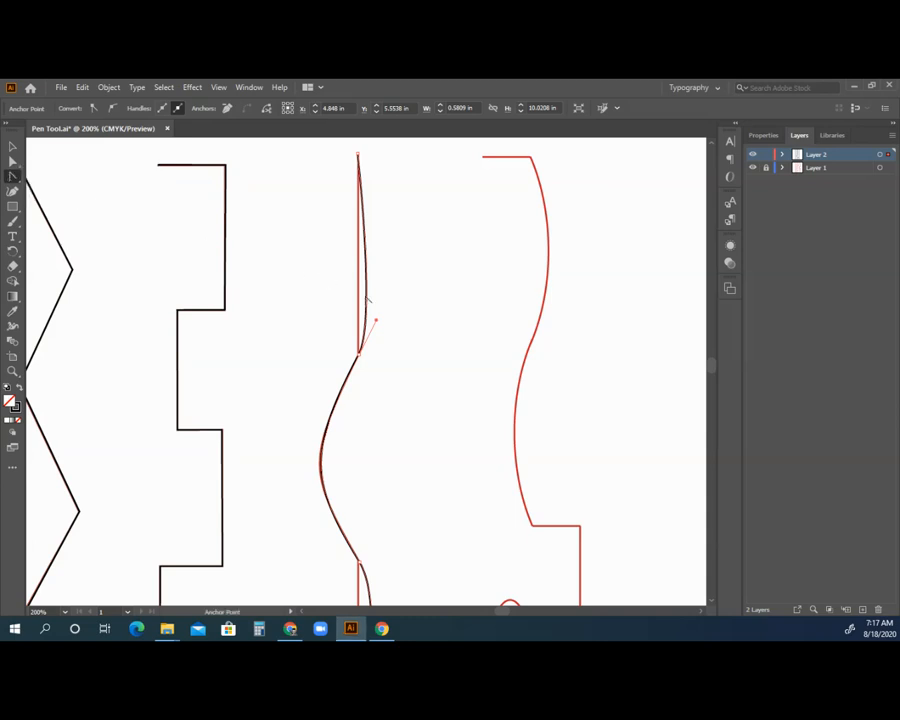
pyautogui.moveTo(377, 323)
pyautogui.mouseDown()
pyautogui.moveTo(360, 316)
pyautogui.moveTo(381, 331)
pyautogui.moveTo(375, 322)
pyautogui.mouseUp()
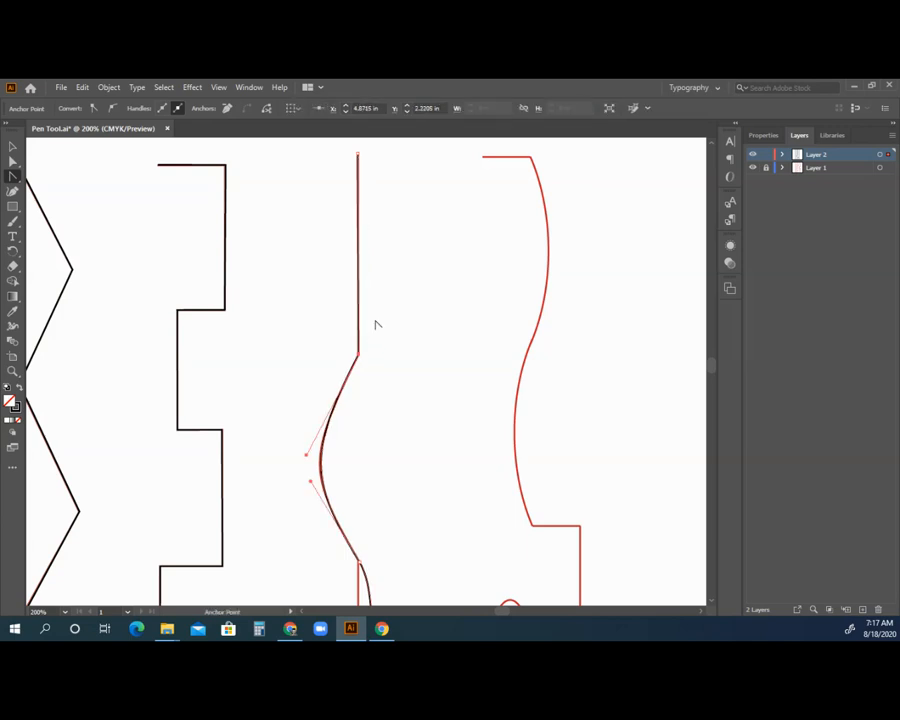
# Select the segment between the two bulges to show its direction handles
pyautogui.scroll(-10, 376, 323)
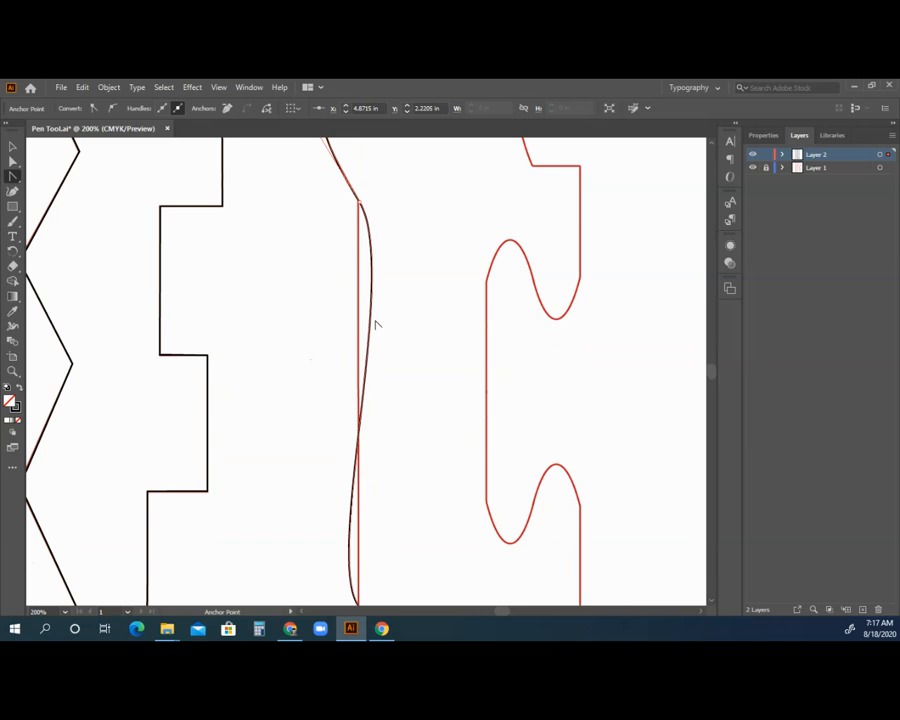
pyautogui.click(373, 256)
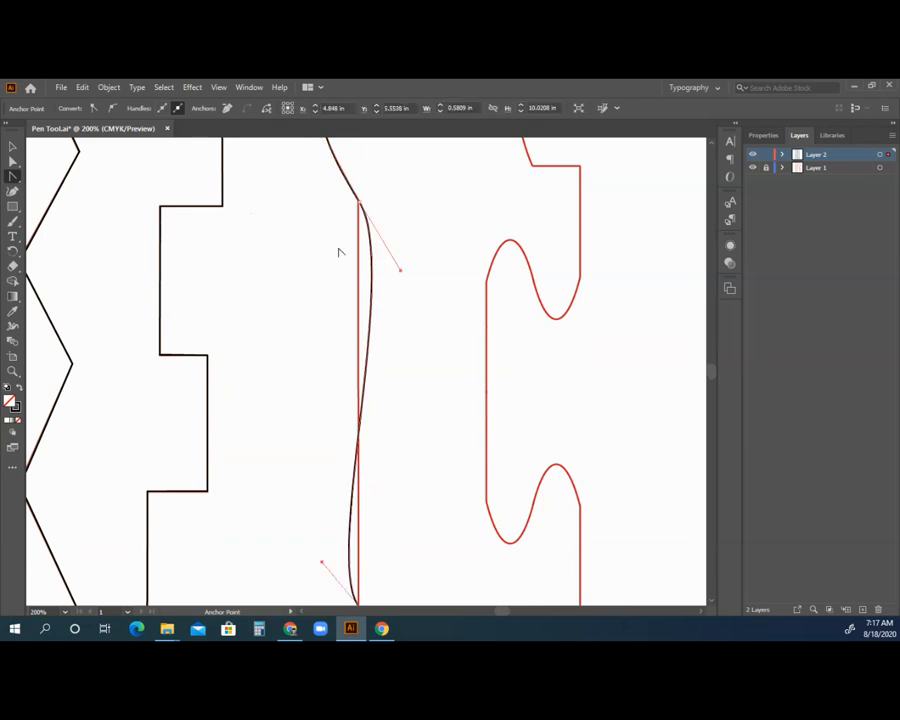
pyautogui.click(9, 163)
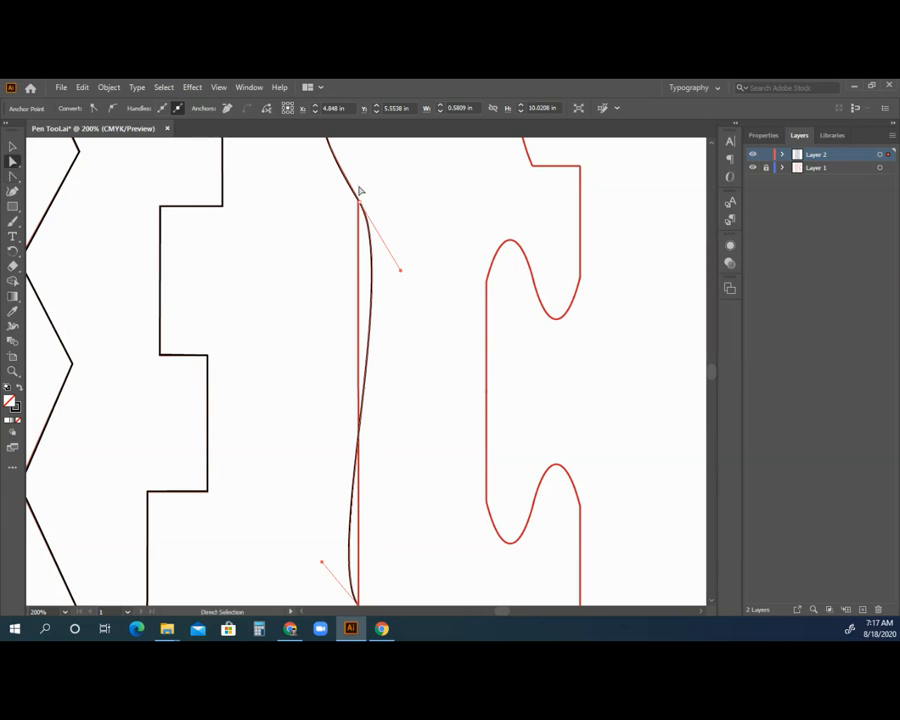
pyautogui.moveTo(401, 274)
pyautogui.mouseDown()
pyautogui.moveTo(412, 261)
pyautogui.moveTo(396, 259)
pyautogui.mouseUp()
pyautogui.press('v')
pyautogui.click(13, 163)
# Straighten the middle segment between the bulges by moving both its handles onto the template line with the Anchor Point tool
pyautogui.moveTo(13, 176); pyautogui.dragTo(37, 191)
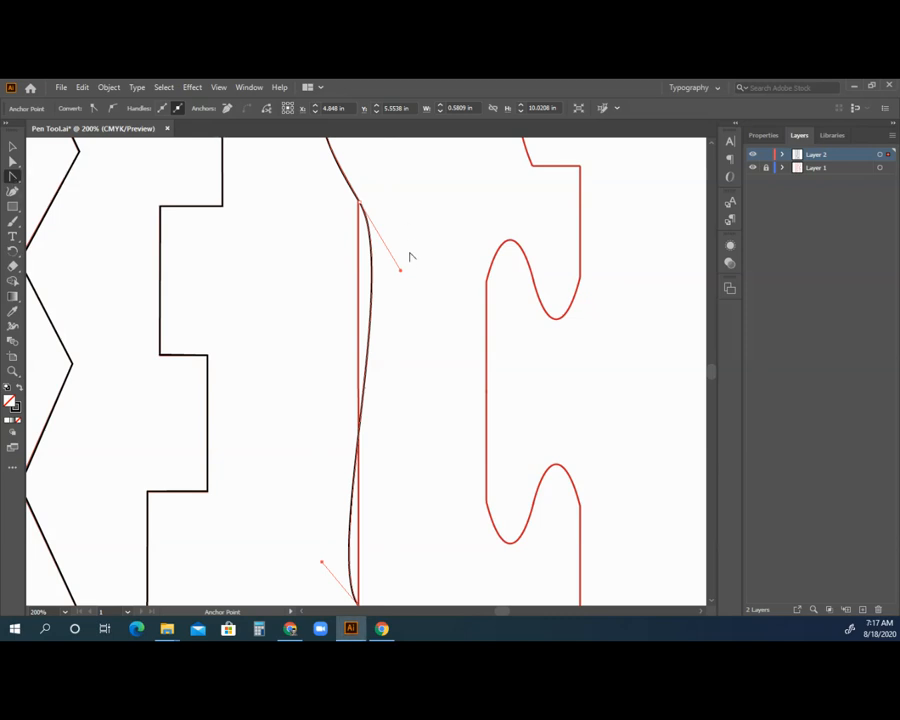
pyautogui.moveTo(401, 273); pyautogui.dragTo(361, 281)
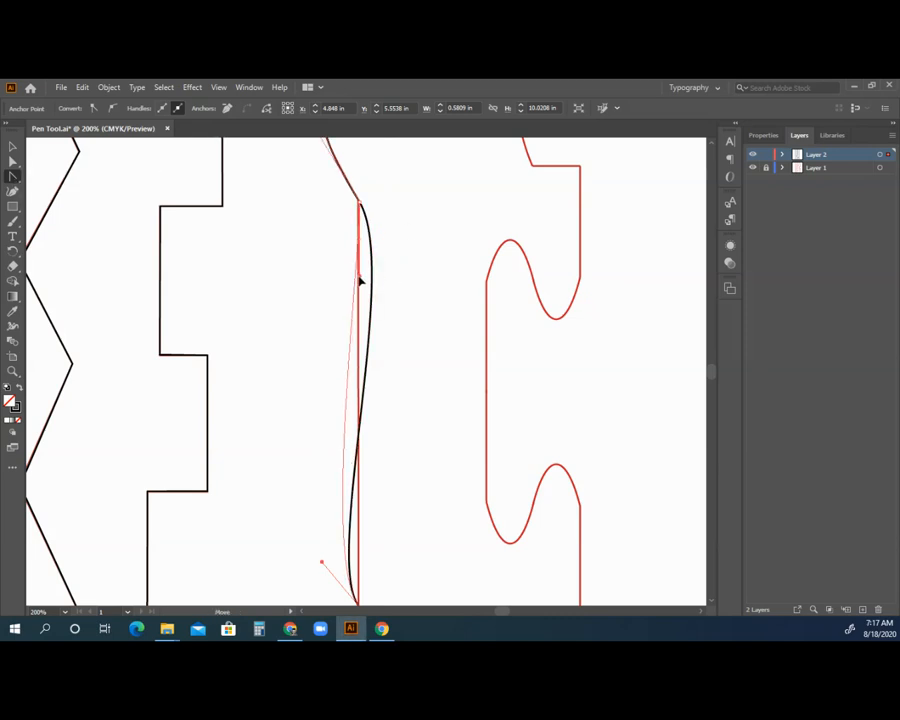
pyautogui.scroll(-3, 361, 281)
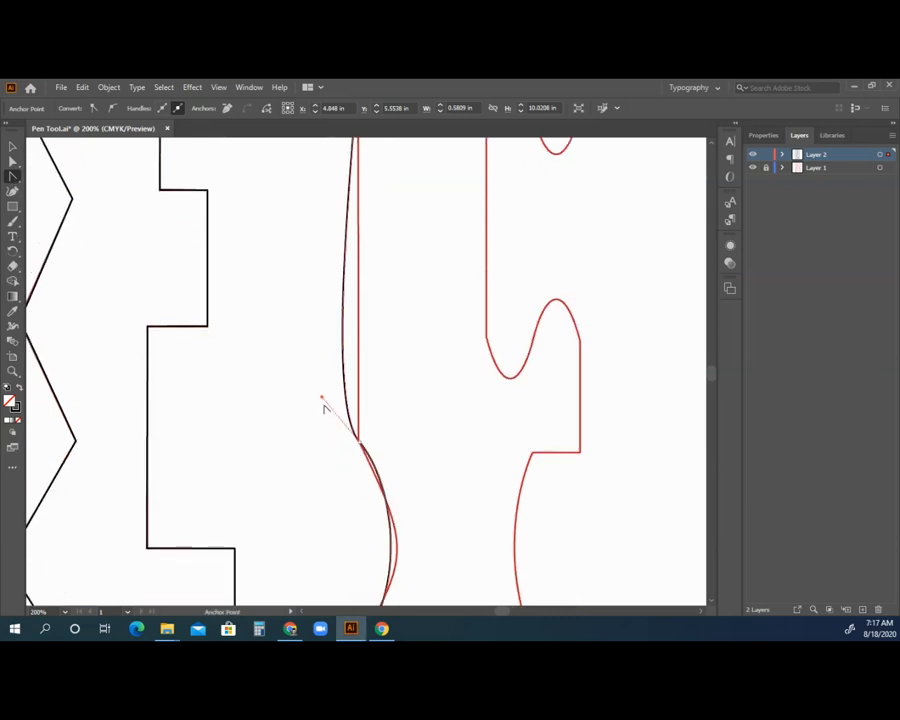
pyautogui.moveTo(323, 400); pyautogui.dragTo(360, 387)
# Adjust both direction handles of the lower bulge with Direct Selection so its curve follows the red template
pyautogui.scroll(-3, 420, 398)
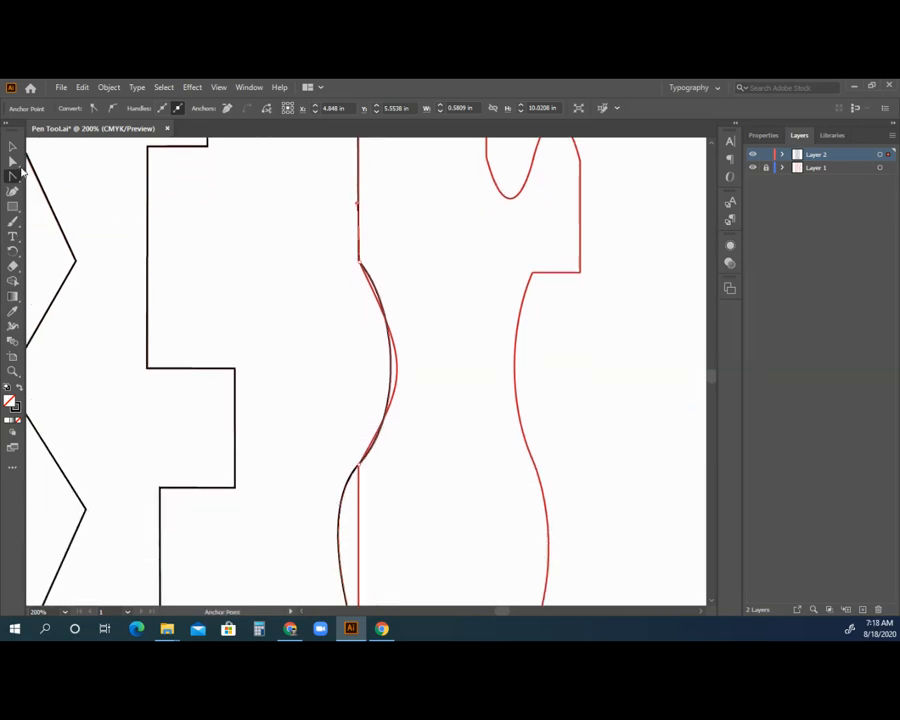
pyautogui.click(12, 161)
pyautogui.click(392, 358)
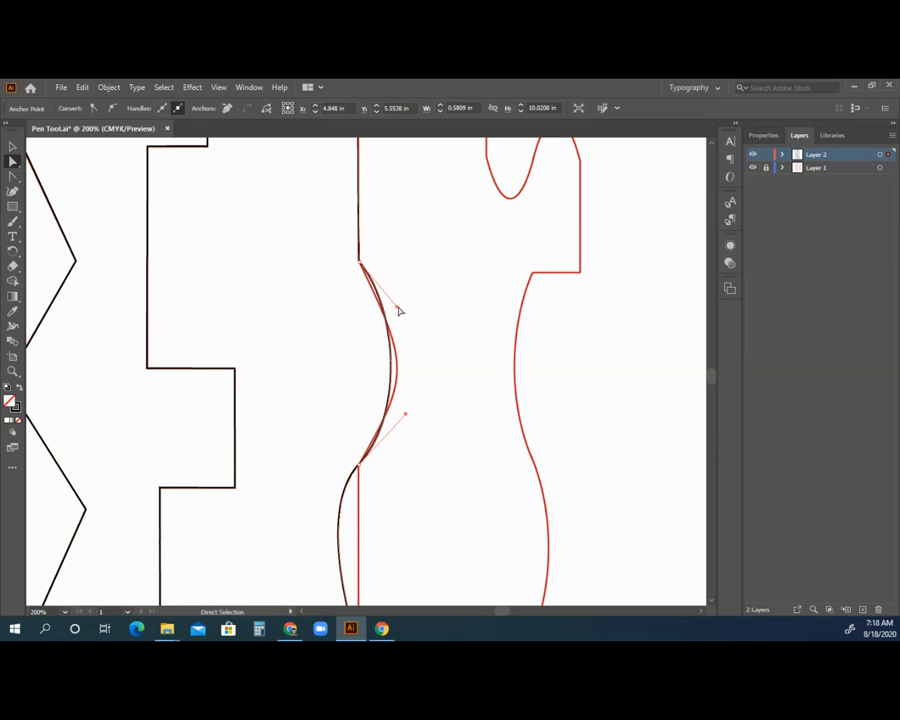
pyautogui.moveTo(399, 312); pyautogui.dragTo(409, 340)
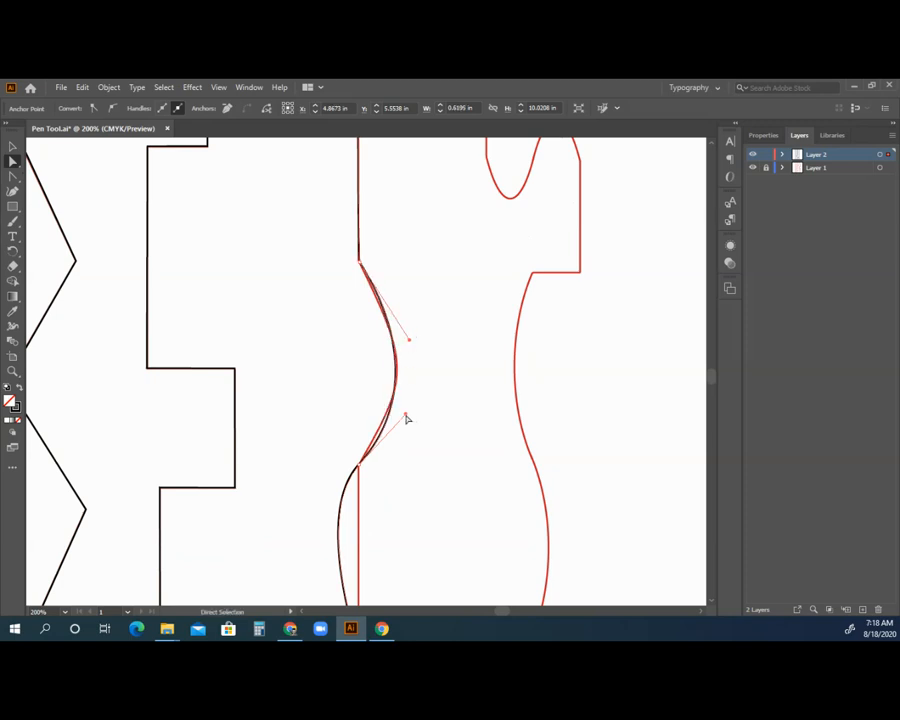
pyautogui.moveTo(406, 415); pyautogui.dragTo(408, 393)
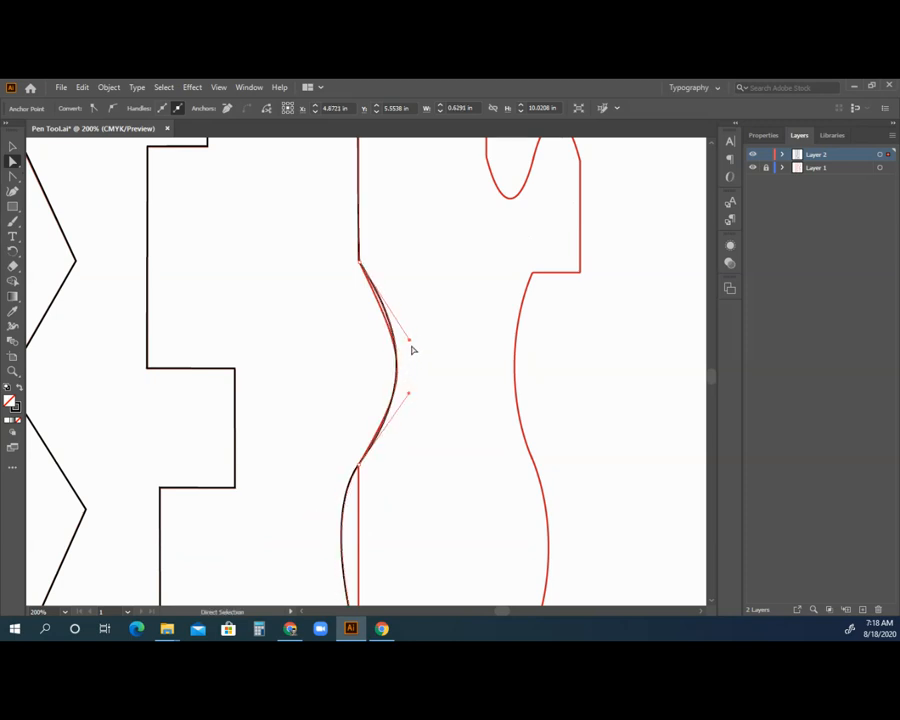
pyautogui.moveTo(412, 343); pyautogui.dragTo(407, 354)
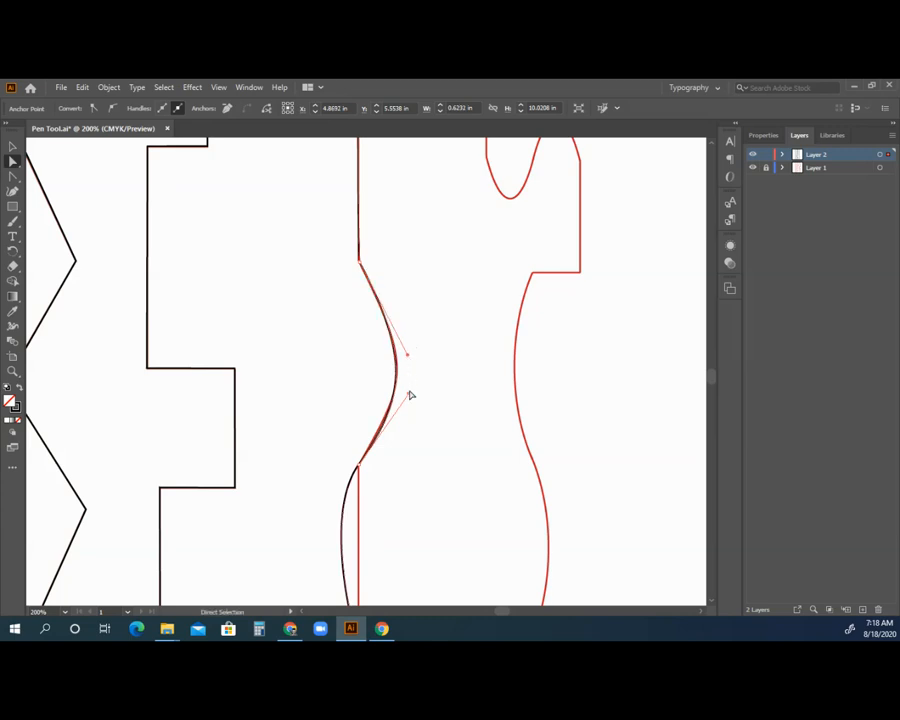
# Straighten the bottom segment below the lower bulge by moving its upper handle onto the template line with the Anchor Point tool
pyautogui.scroll(-3, 408, 396)
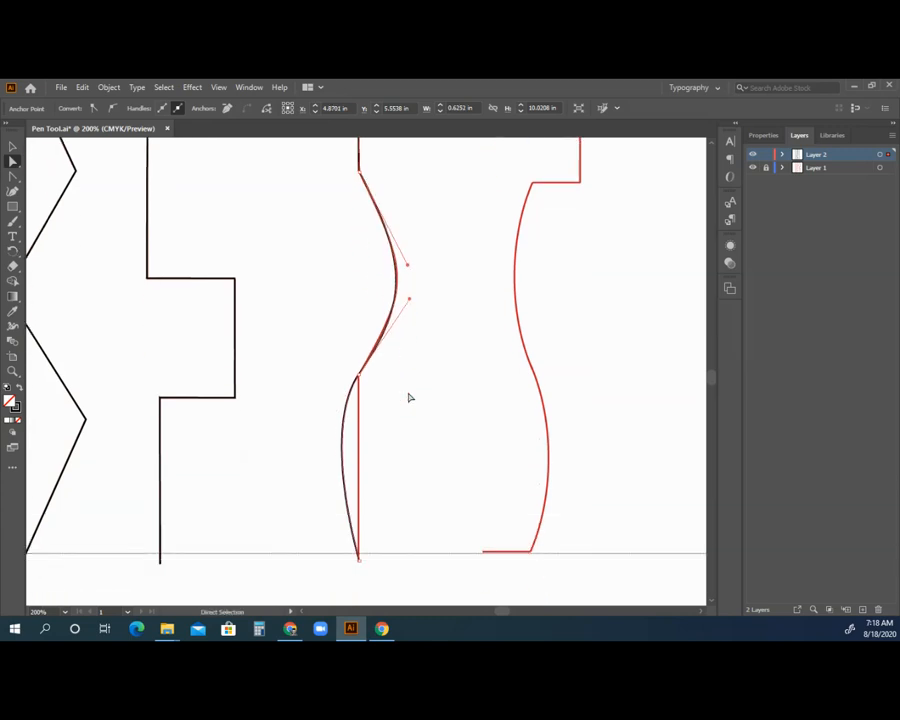
pyautogui.click(347, 421)
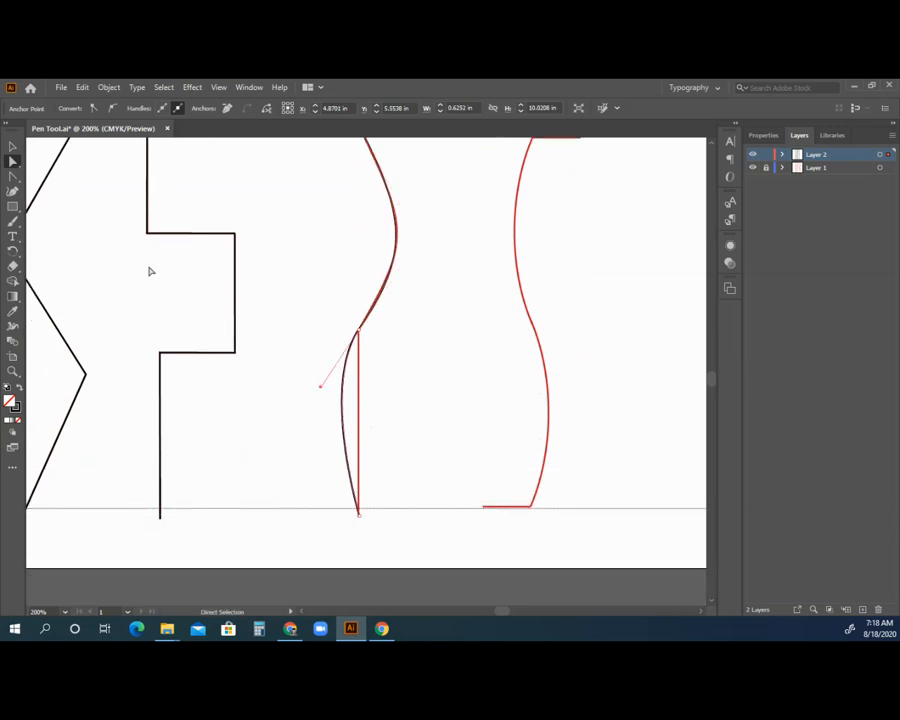
pyautogui.hotkey('shift', 'c')
pyautogui.moveTo(321, 391); pyautogui.dragTo(360, 395)
# Deselect the fourth line and review all the traced lines on the full page
pyautogui.click(14, 373)
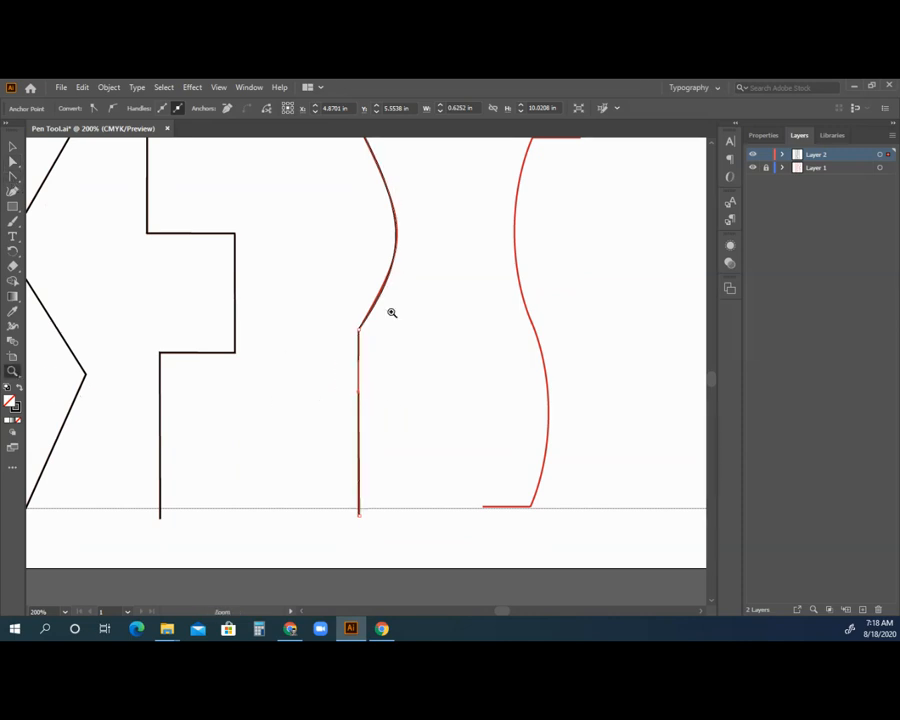
pyautogui.keyDown('alt'); pyautogui.click(392, 308); pyautogui.keyUp('alt')
pyautogui.keyDown('alt'); pyautogui.click(368, 316); pyautogui.keyUp('alt')
pyautogui.keyDown('alt'); pyautogui.click(360, 318); pyautogui.keyUp('alt')
pyautogui.scroll(2, 353, 321)
pyautogui.click(14, 147)
pyautogui.click(83, 196)
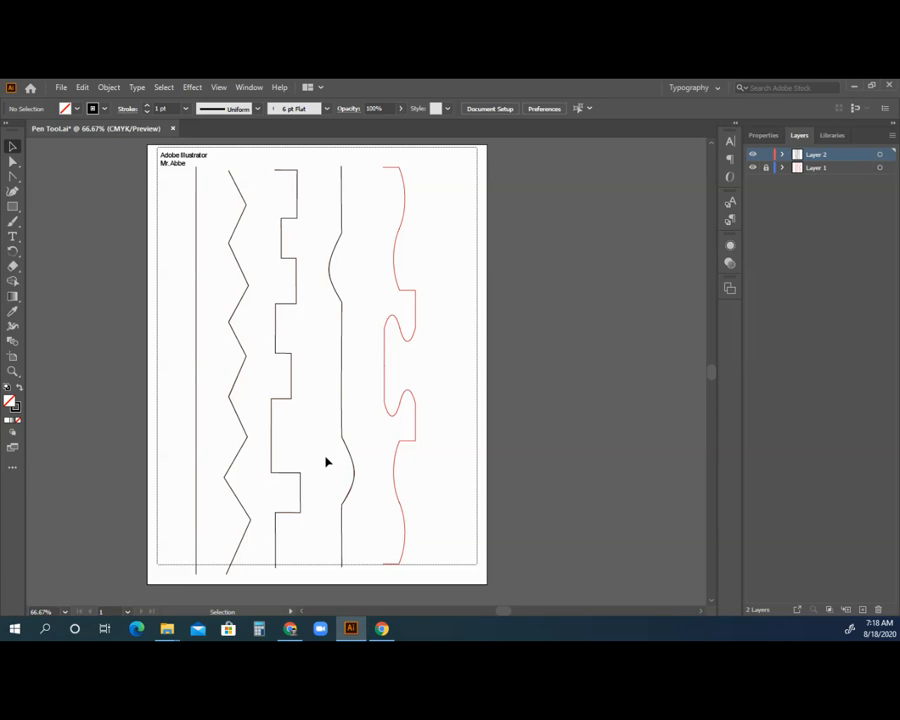
# Draw a small practice rectangle between the fourth line and the fifth red template
pyautogui.click(13, 176)
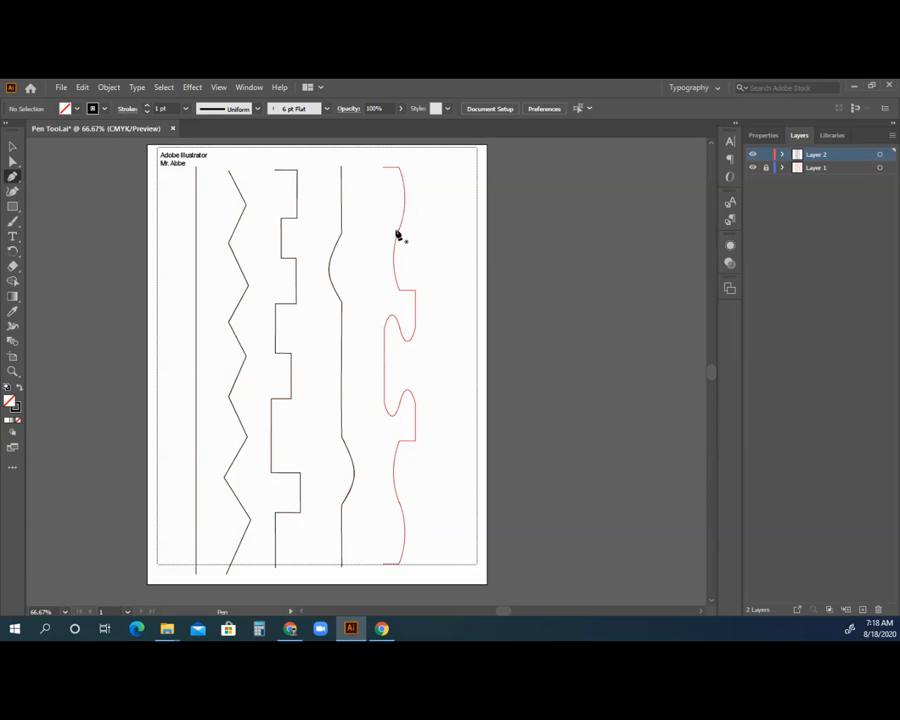
pyautogui.click(12, 371)
pyautogui.click(392, 314)
pyautogui.click(356, 323)
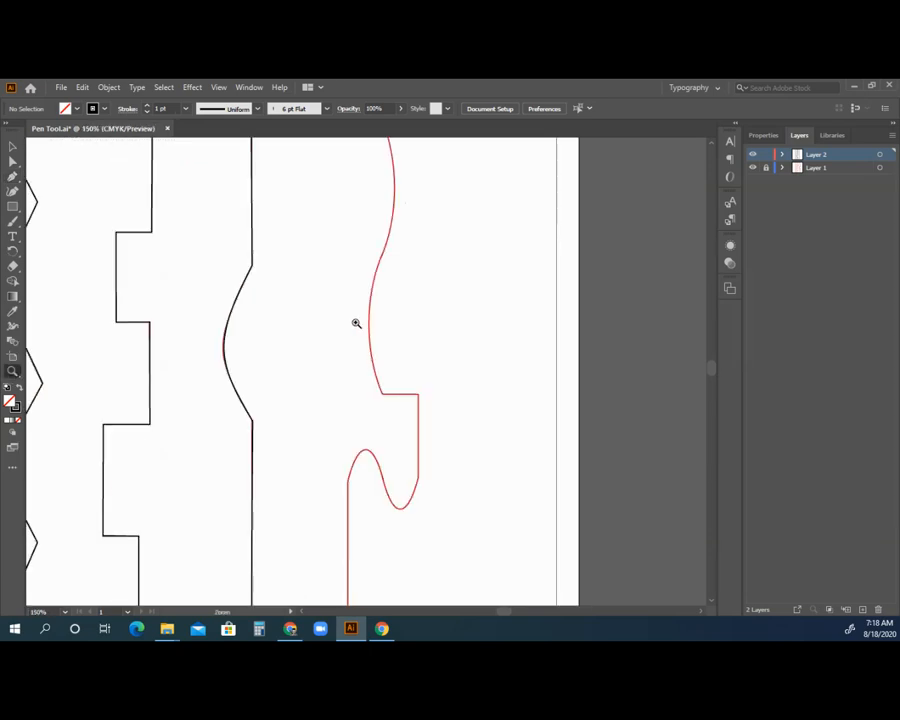
pyautogui.click(356, 323)
pyautogui.click(16, 208)
pyautogui.moveTo(274, 247); pyautogui.dragTo(349, 313)
# Convert the practice rectangle's four corners to smooth curves with the Anchor Point tool, and delete the shape
pyautogui.click(12, 176)
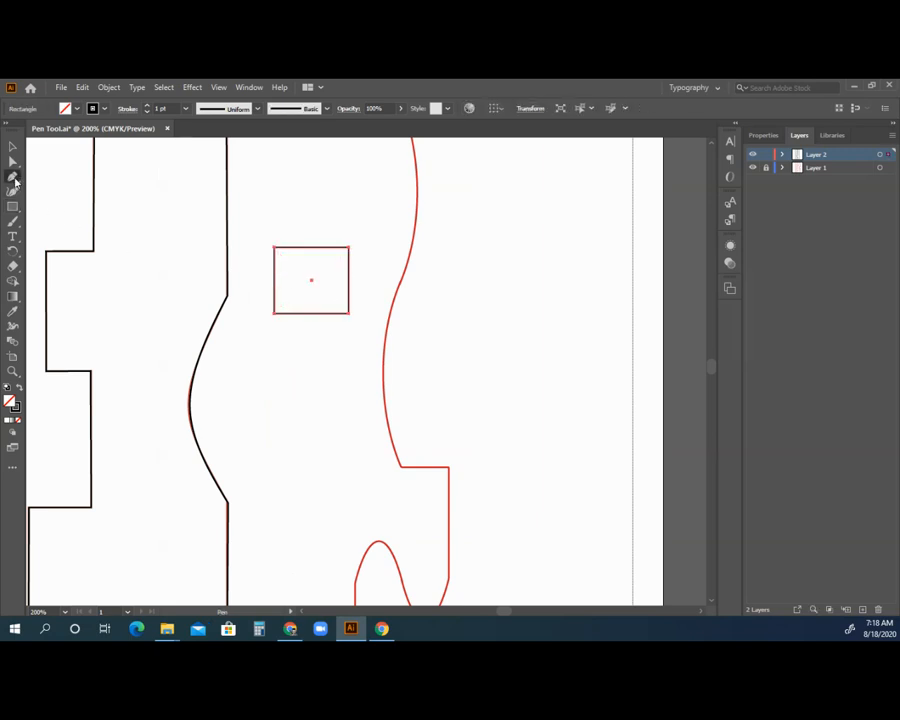
pyautogui.click(43, 191)
pyautogui.moveTo(275, 250); pyautogui.dragTo(293, 218)
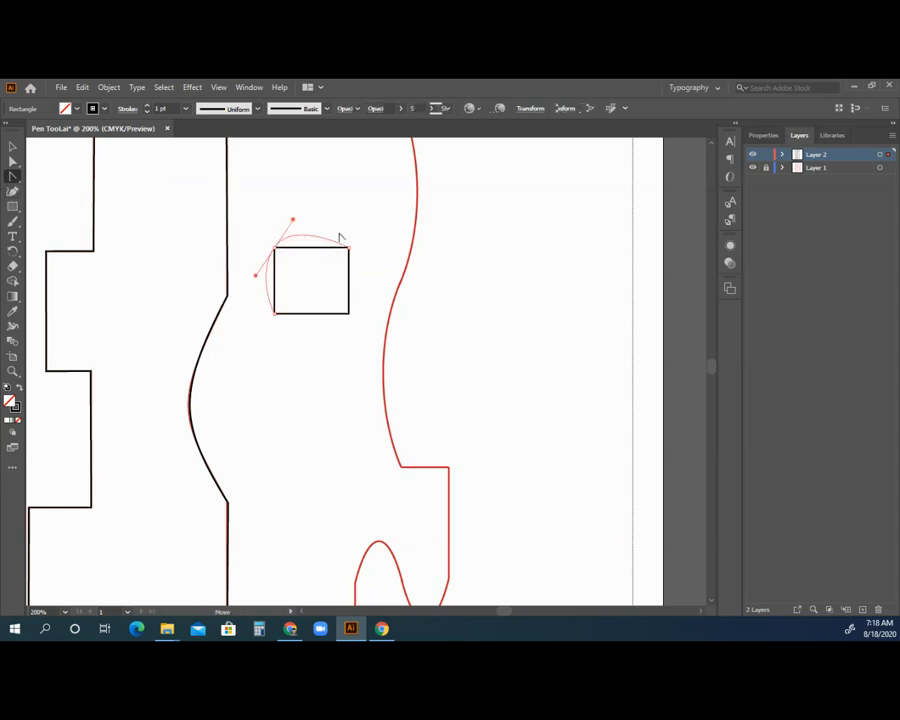
pyautogui.moveTo(352, 250); pyautogui.dragTo(367, 268)
pyautogui.moveTo(350, 316); pyautogui.dragTo(328, 333)
pyautogui.moveTo(273, 316); pyautogui.dragTo(259, 301)
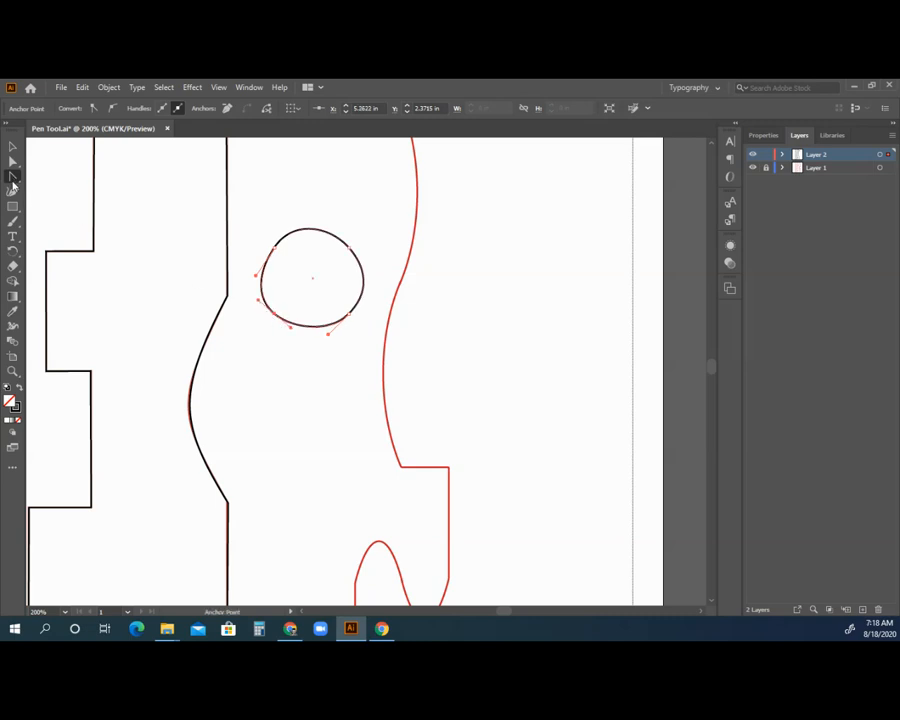
pyautogui.click(12, 149)
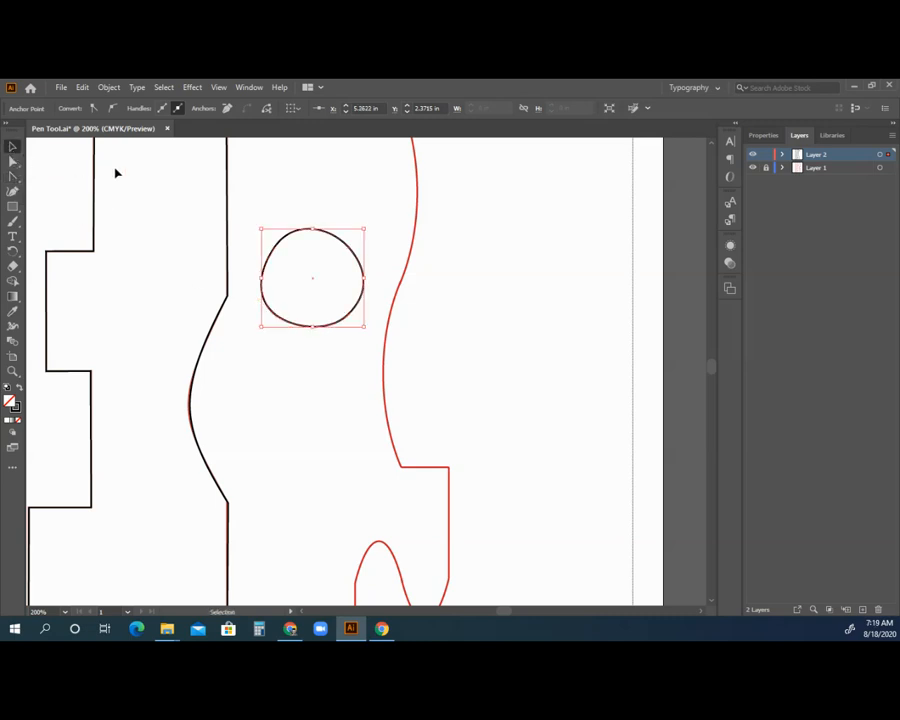
pyautogui.press('Delete')
# Start a Pen path at the top end of the fifth red template and trace its upper double curve to the first step
pyautogui.click(12, 370)
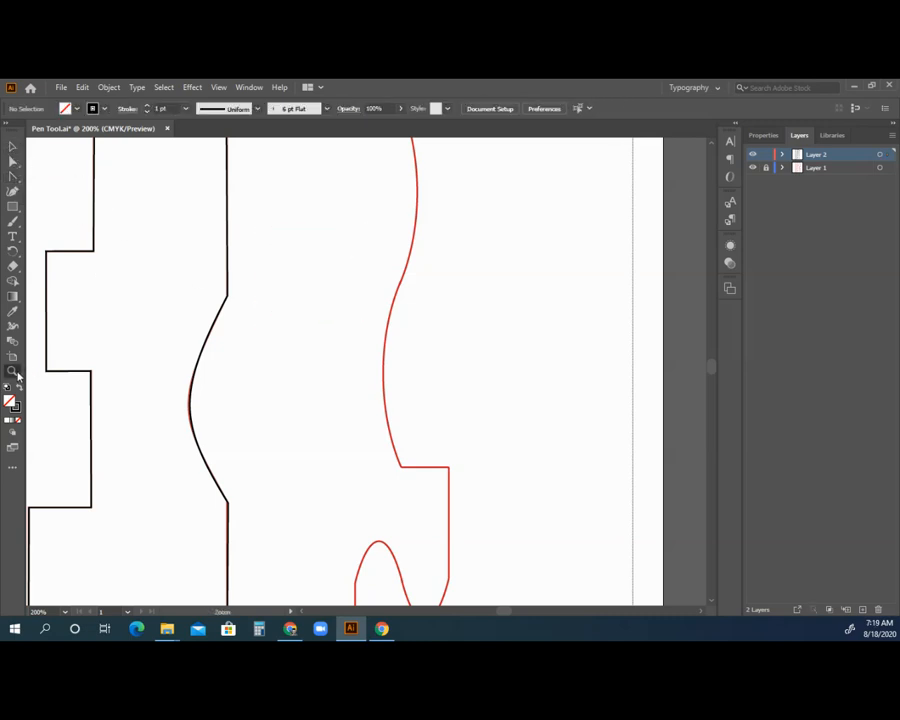
pyautogui.keyDown('alt'); pyautogui.click(320, 262); pyautogui.keyUp('alt')
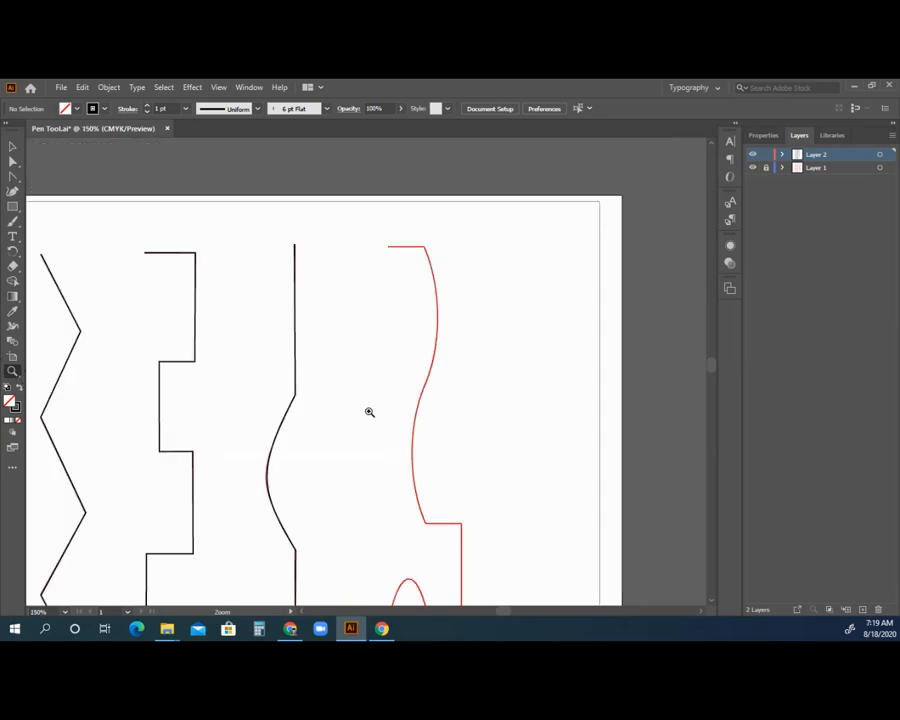
pyautogui.keyDown('alt'); pyautogui.click(387, 471); pyautogui.keyUp('alt')
pyautogui.keyDown('alt'); pyautogui.click(370, 432); pyautogui.keyUp('alt')
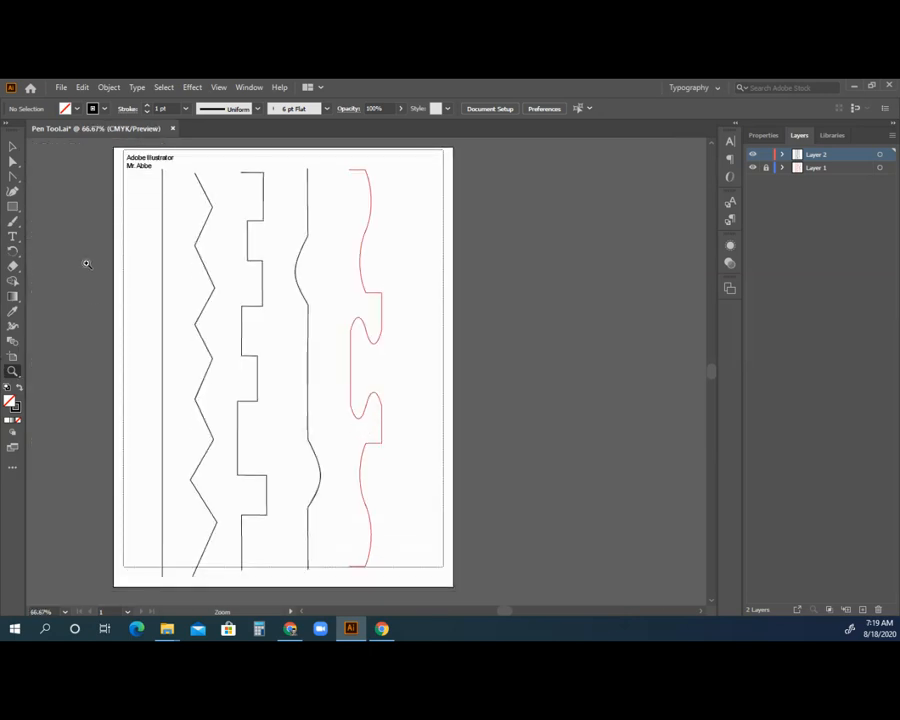
pyautogui.click(12, 176)
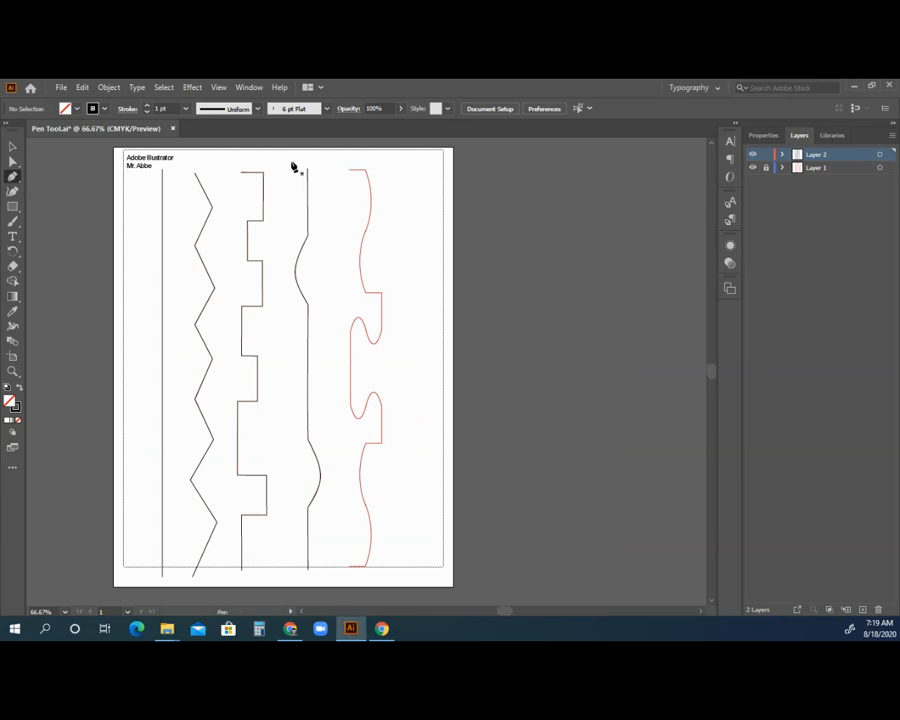
pyautogui.click(367, 175)
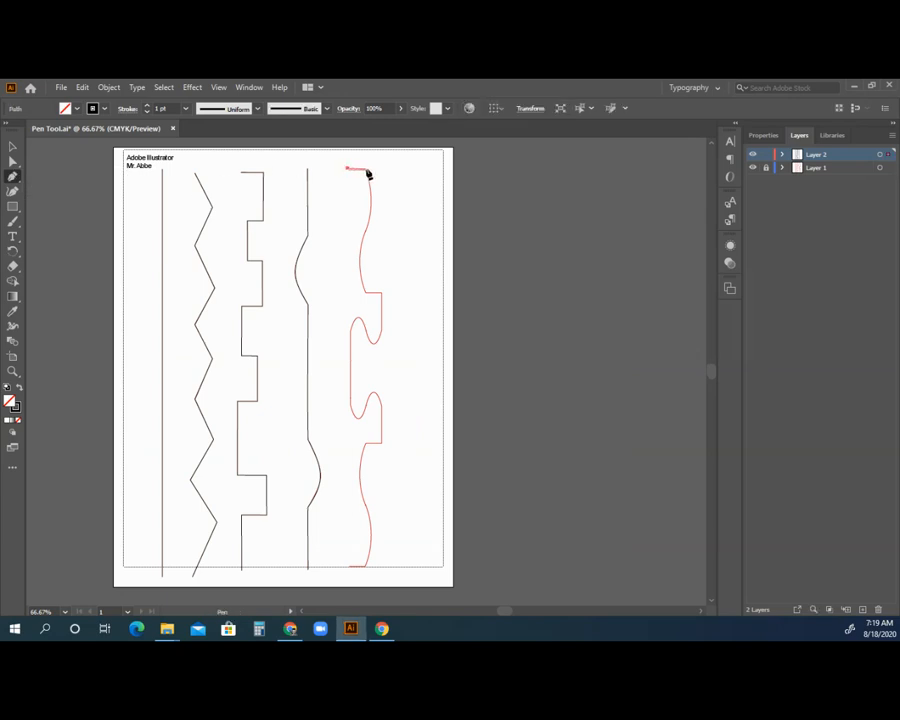
pyautogui.click(372, 177)
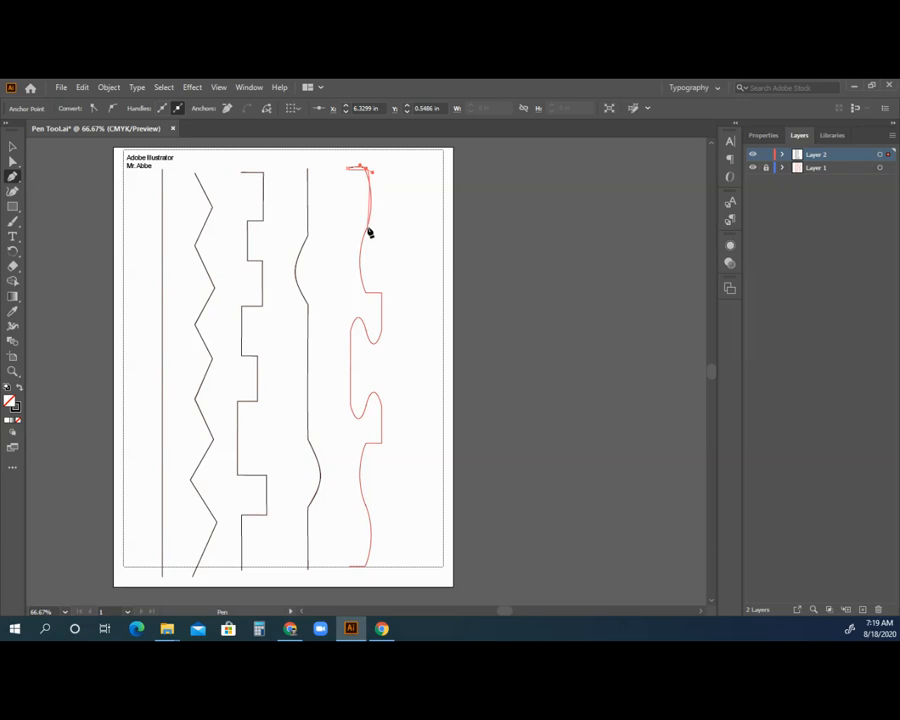
pyautogui.moveTo(366, 228); pyautogui.dragTo(359, 239)
pyautogui.moveTo(368, 292)
pyautogui.mouseDown()
pyautogui.moveTo(376, 306)
pyautogui.moveTo(381, 299)
pyautogui.mouseUp()
# Continue the Pen path along the template's middle steps and S-bends and its lower double curve to the bottom end
pyautogui.click(380, 296)
pyautogui.click(381, 329)
pyautogui.click(381, 340)
pyautogui.moveTo(366, 334); pyautogui.dragTo(358, 450)
pyautogui.click(382, 444)
pyautogui.moveTo(360, 496); pyautogui.dragTo(374, 518)
pyautogui.moveTo(366, 566); pyautogui.dragTo(350, 569)
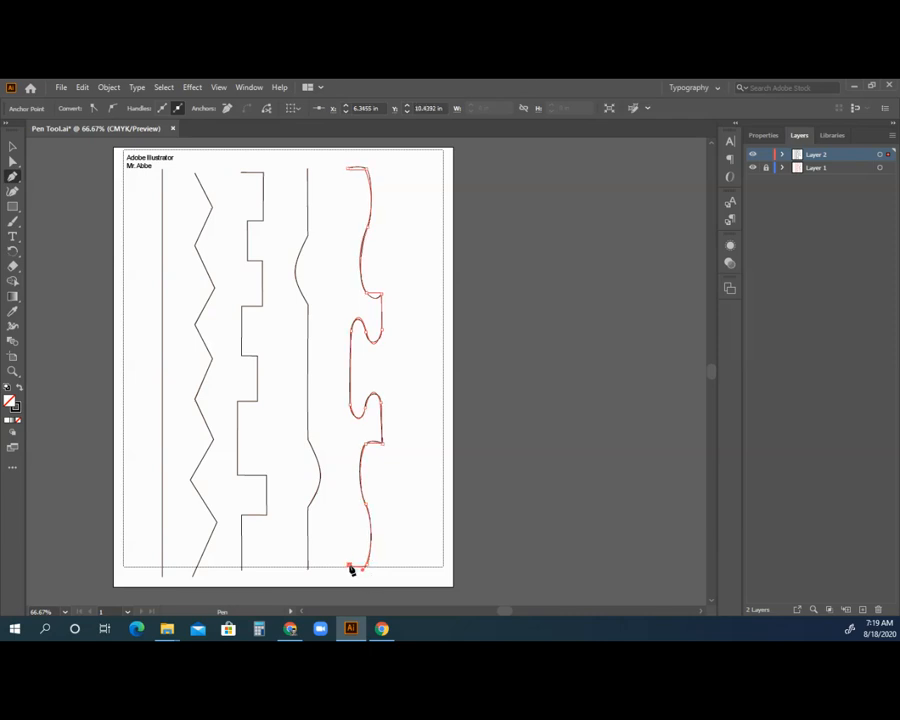
# Move the path's top end anchor and first corner anchor onto the template with Direct Selection
pyautogui.click(13, 371)
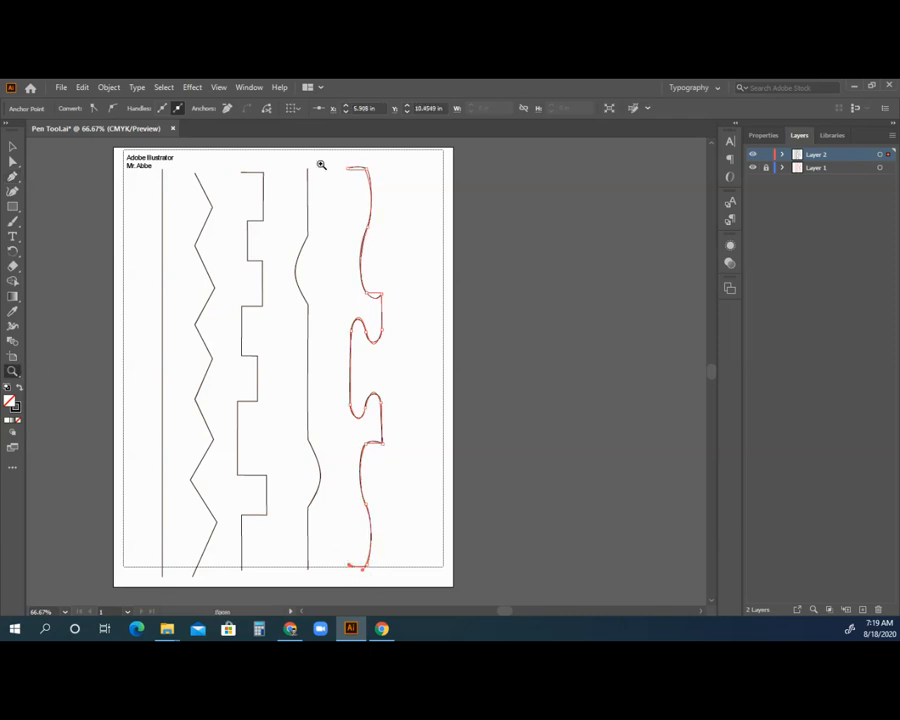
pyautogui.click(380, 261)
pyautogui.click(402, 419)
pyautogui.click(402, 419)
pyautogui.click(12, 161)
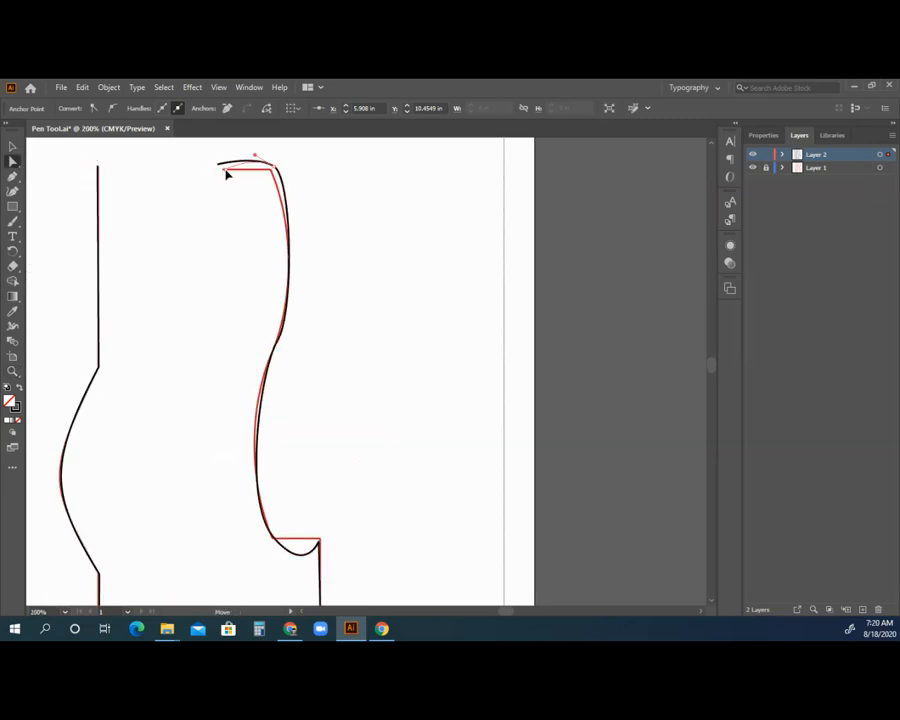
pyautogui.click(272, 171)
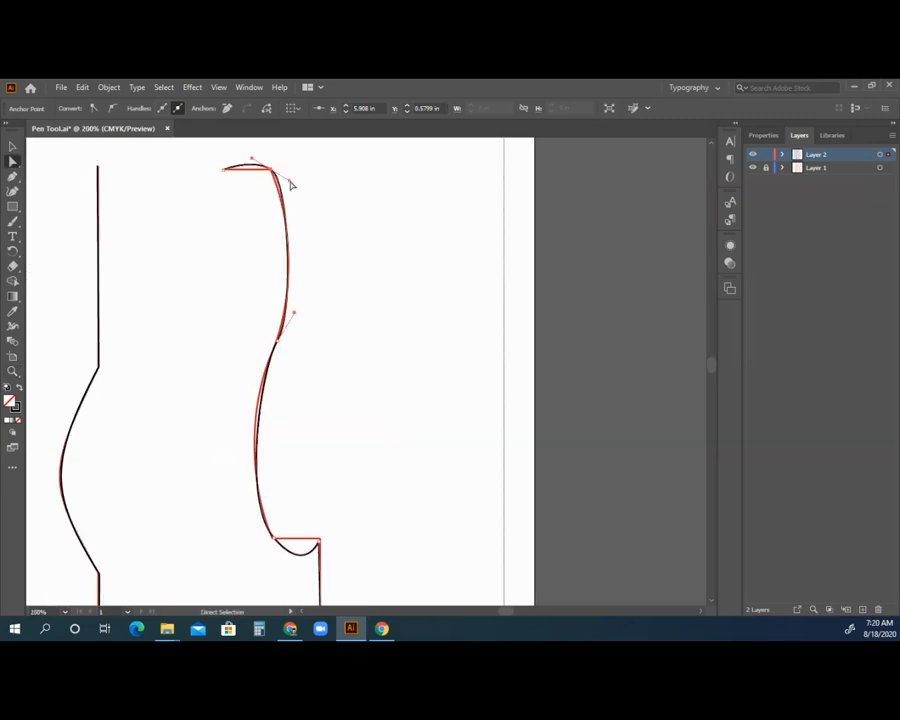
# Align the anchor midway along the upper double curve and both corner anchors of the upper step with the template
pyautogui.scroll(-3, 284, 215)
pyautogui.click(277, 238)
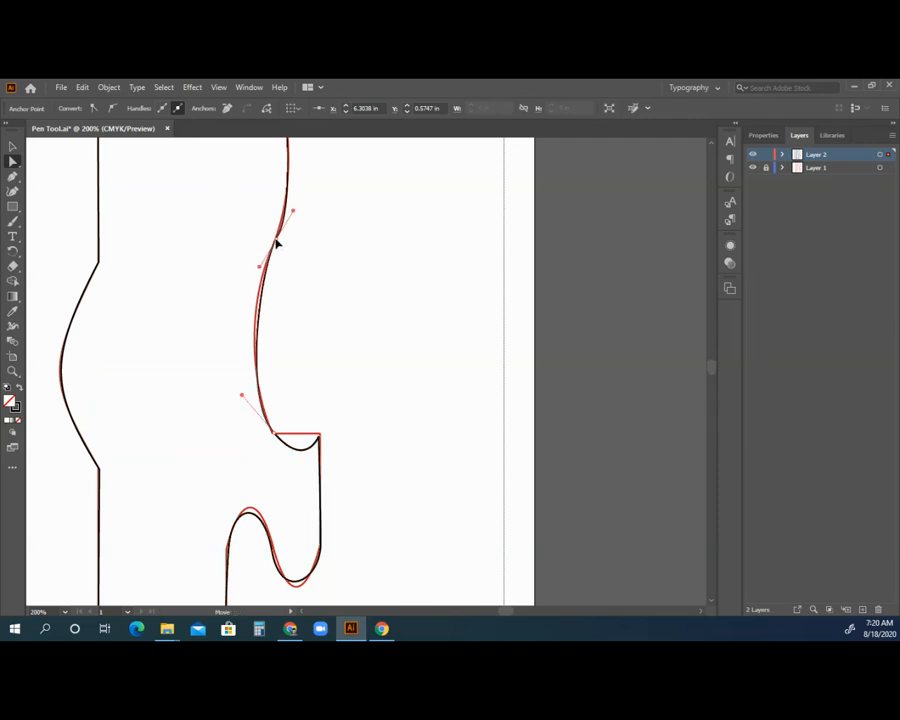
pyautogui.scroll(-3, 278, 294)
pyautogui.click(273, 328)
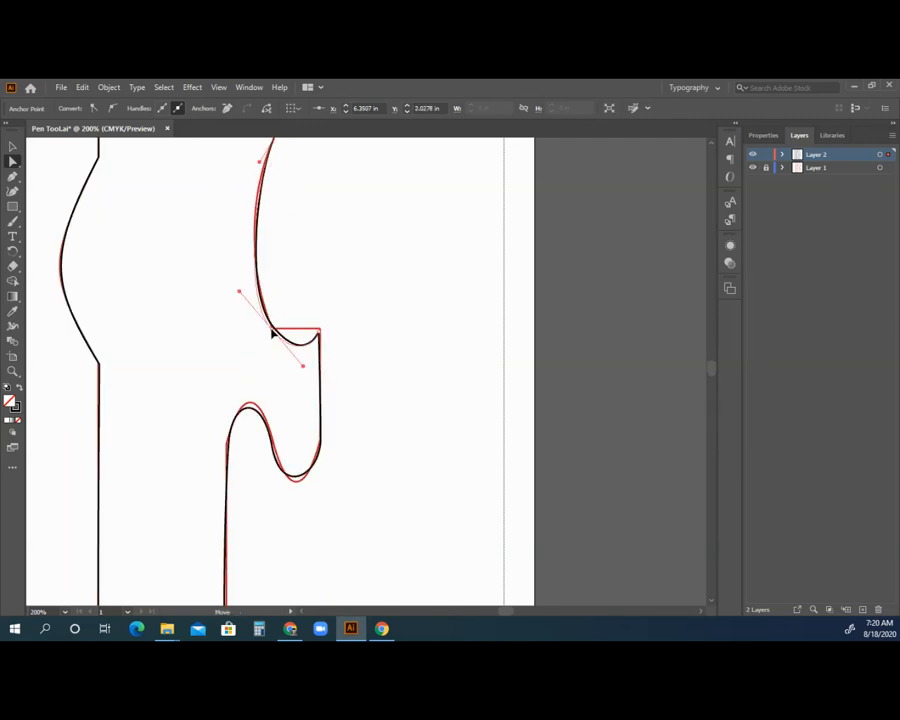
pyautogui.click(320, 332)
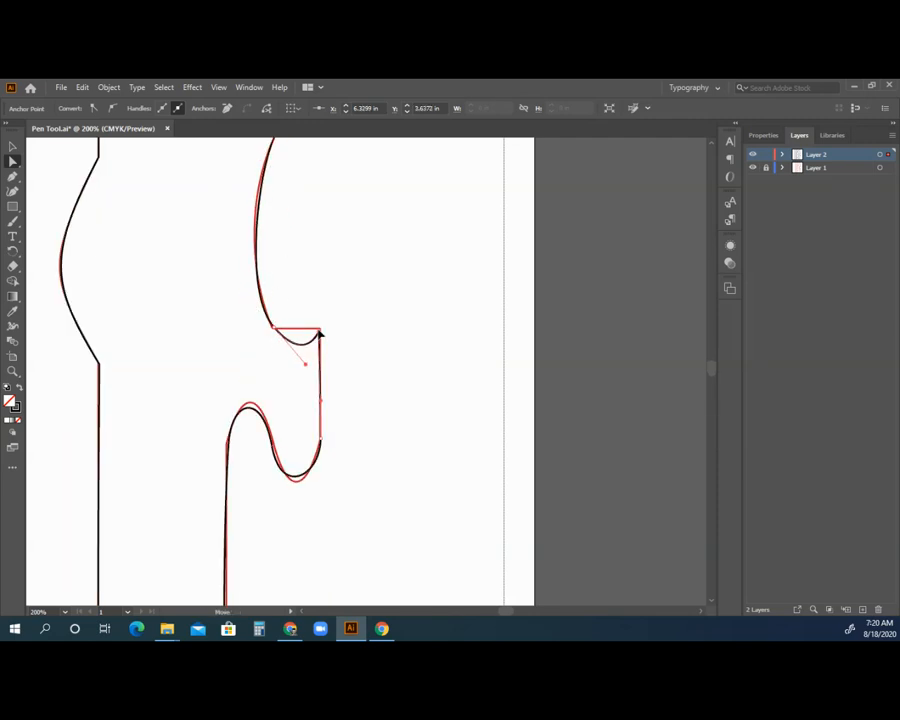
# Move the anchors of the upper S-bend onto the template's curve transitions
pyautogui.scroll(-3, 320, 334)
pyautogui.click(320, 351)
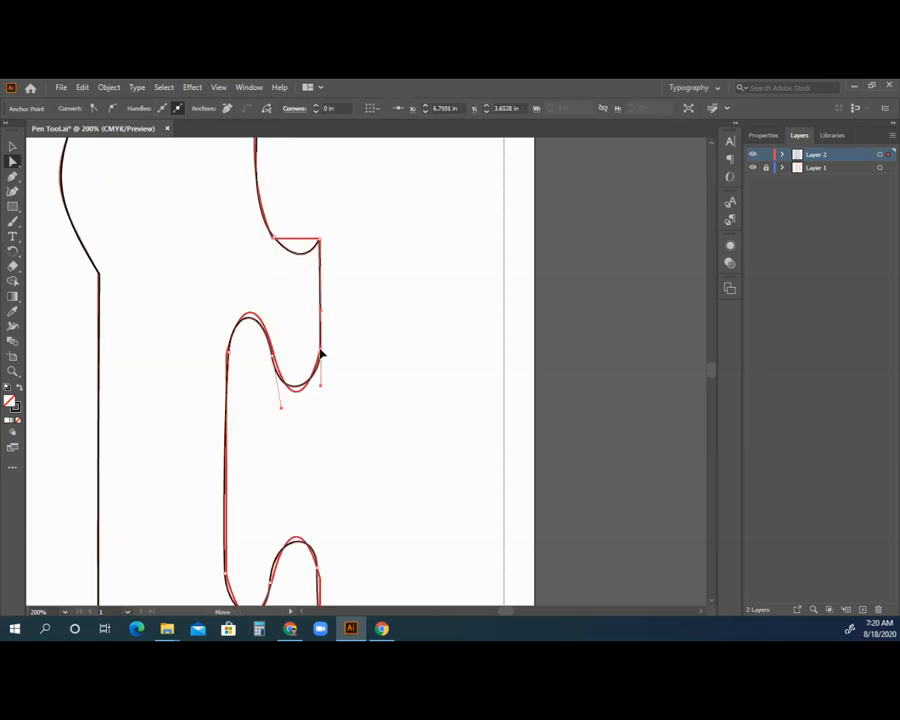
pyautogui.click(273, 358)
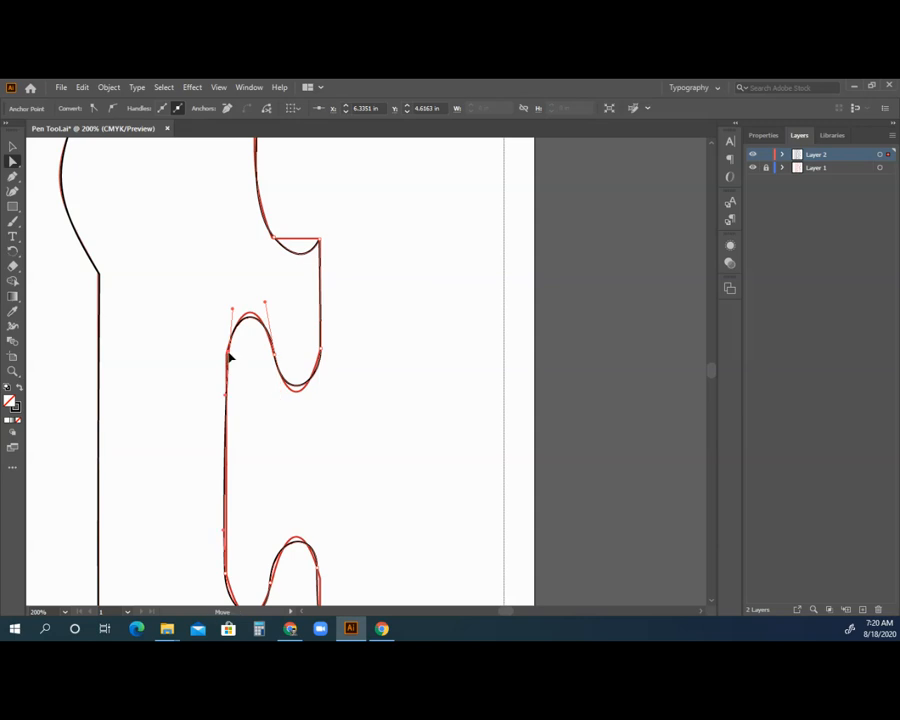
# Align the three anchors of the lower S-bend with the template
pyautogui.scroll(-4, 239, 350)
pyautogui.scroll(-3, 239, 350)
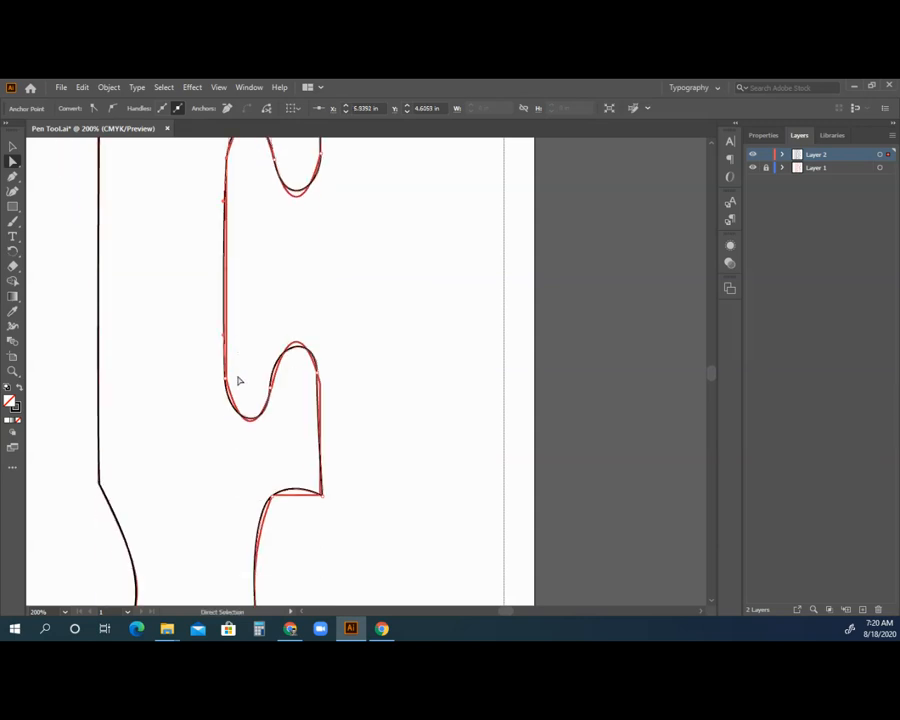
pyautogui.click(226, 383)
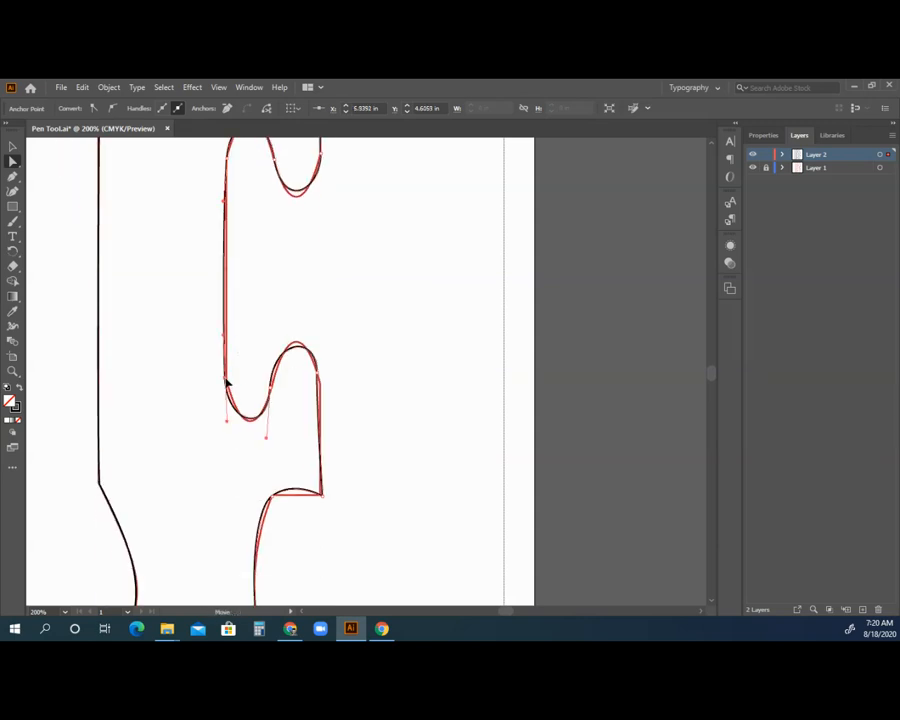
pyautogui.click(275, 389)
pyautogui.click(321, 380)
# Align the lower step's outer corner, the lower double curve's middle anchor, the bottom corner and the bottom end anchor with the template
pyautogui.scroll(-3, 322, 378)
pyautogui.scroll(-1, 322, 368)
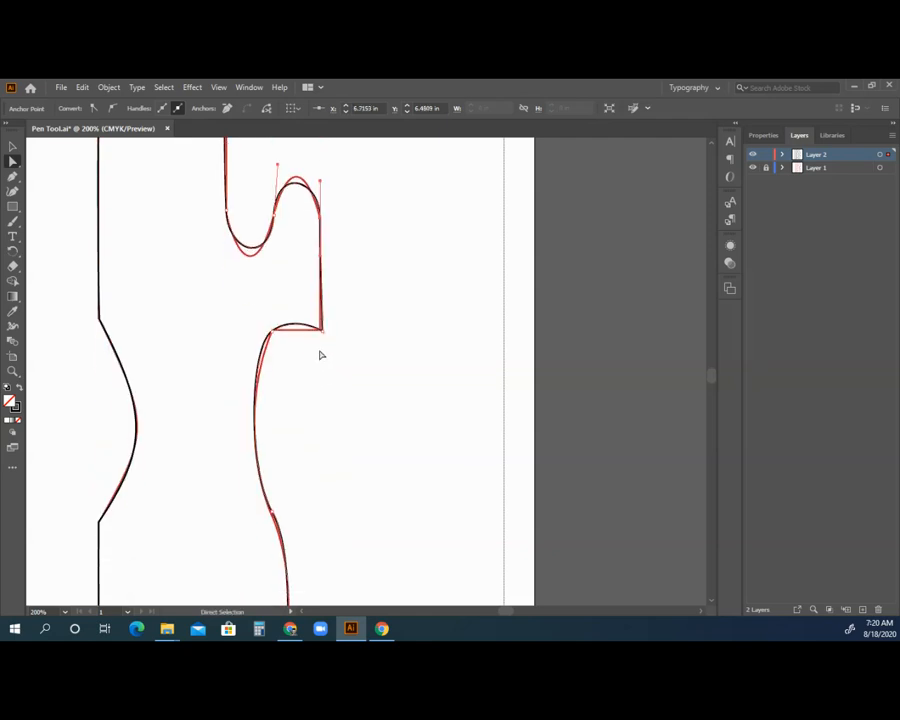
pyautogui.click(321, 330)
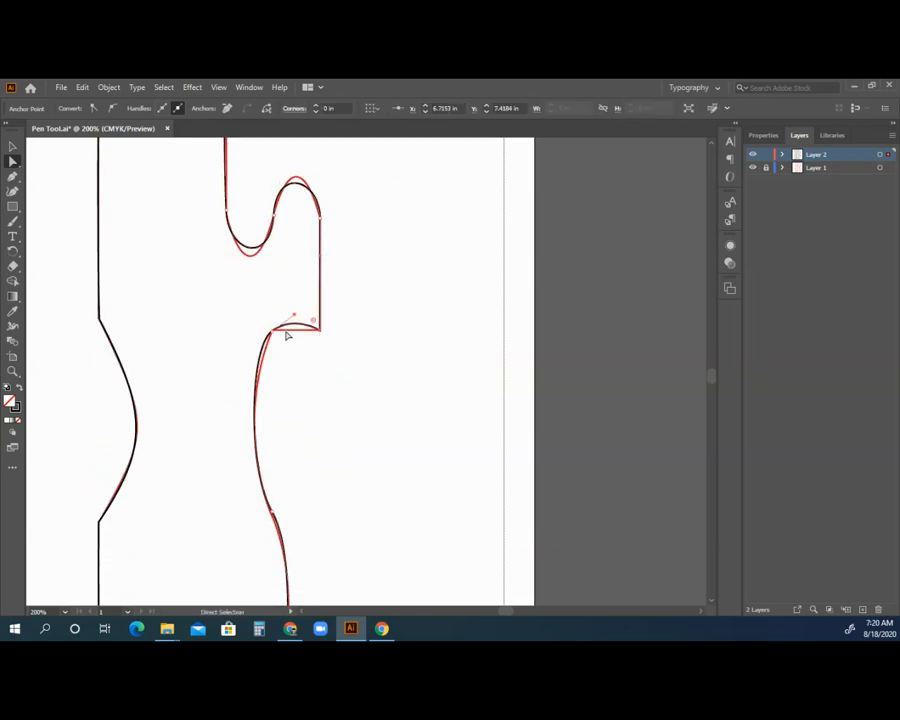
pyautogui.scroll(-4, 283, 349)
pyautogui.click(273, 351)
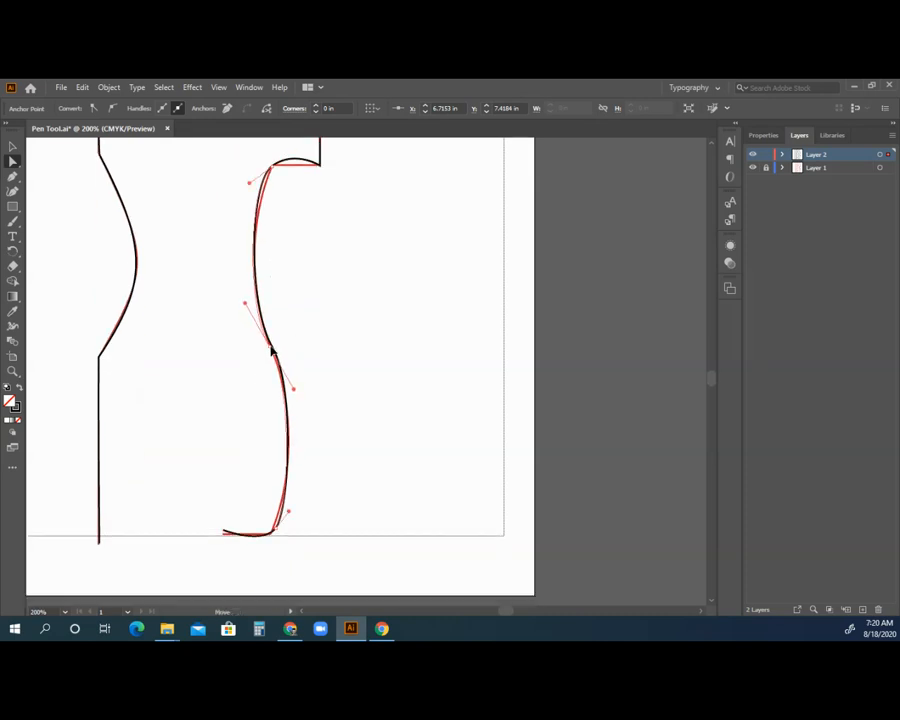
pyautogui.click(273, 533)
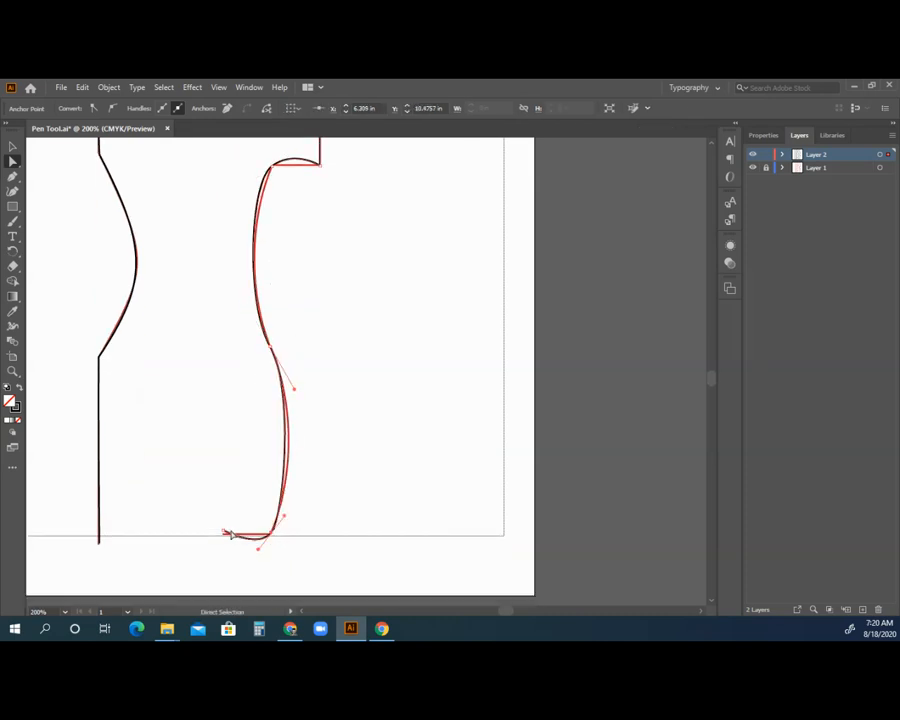
pyautogui.click(223, 532)
# Adjust the handles of the upper double curve's first bulge so that the segment follows the template
pyautogui.scroll(10, 383, 277)
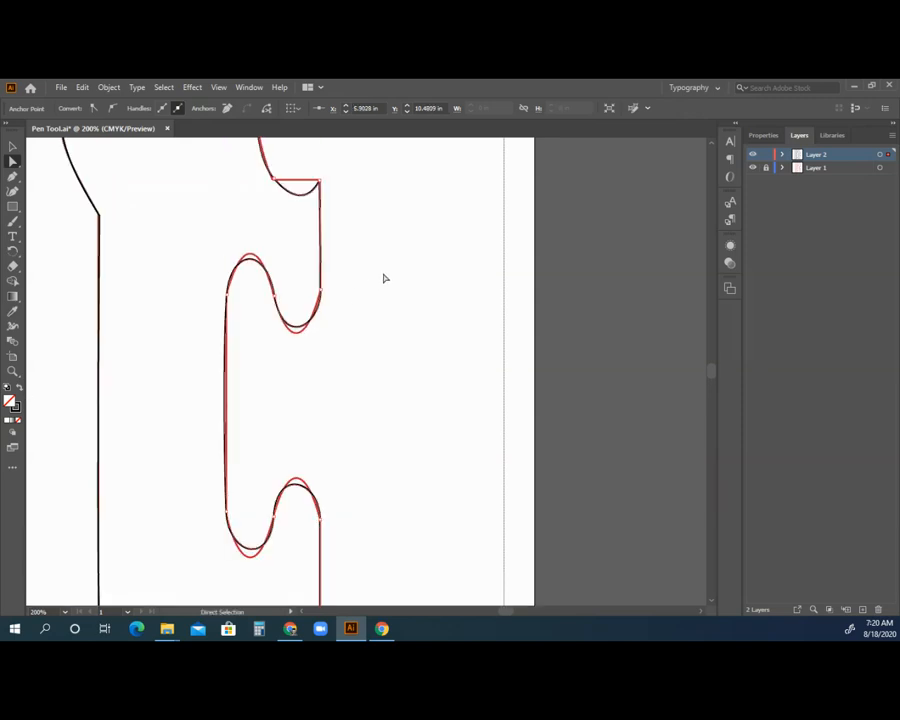
pyautogui.scroll(-5, 206, 272)
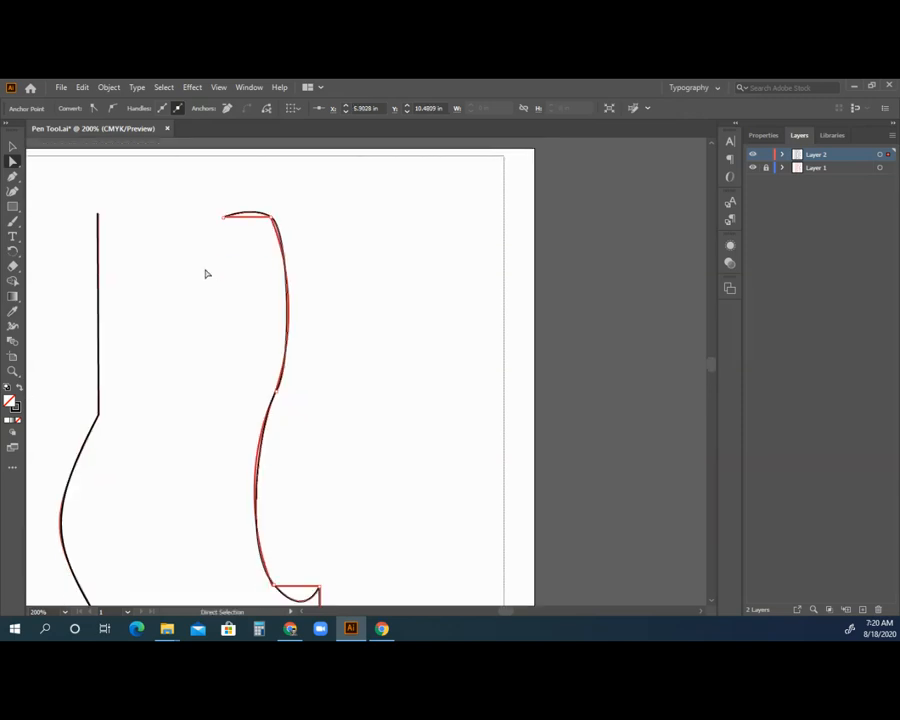
pyautogui.click(281, 314)
pyautogui.moveTo(291, 303); pyautogui.dragTo(296, 294)
pyautogui.moveTo(291, 171); pyautogui.dragTo(288, 181)
pyautogui.moveTo(297, 298); pyautogui.dragTo(297, 284)
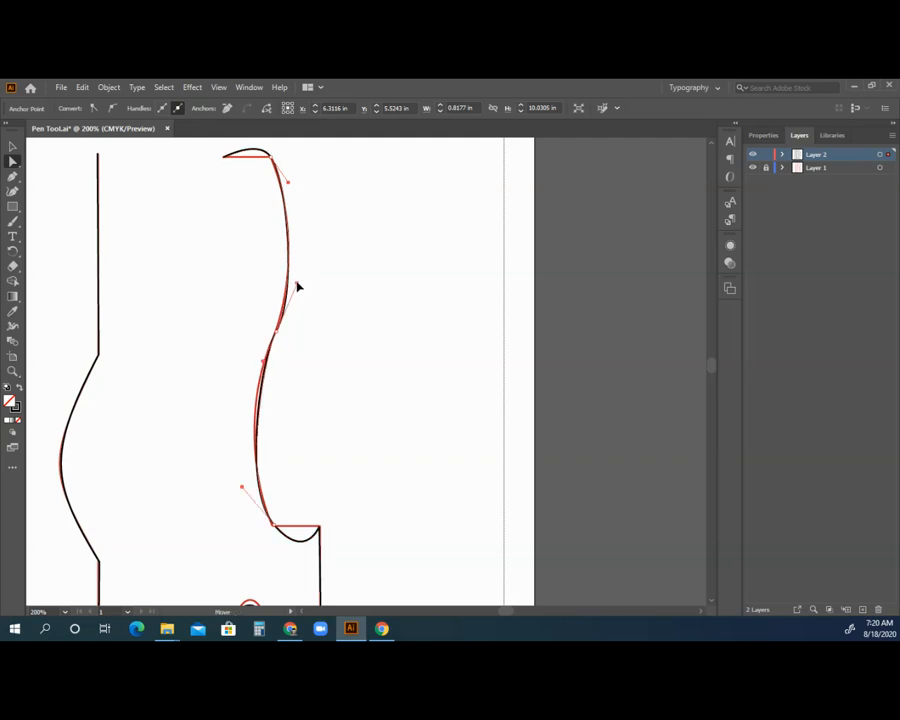
# Reshape the second half of the upper double curve with its handles and fine-tune the bulge above it
pyautogui.click(260, 488)
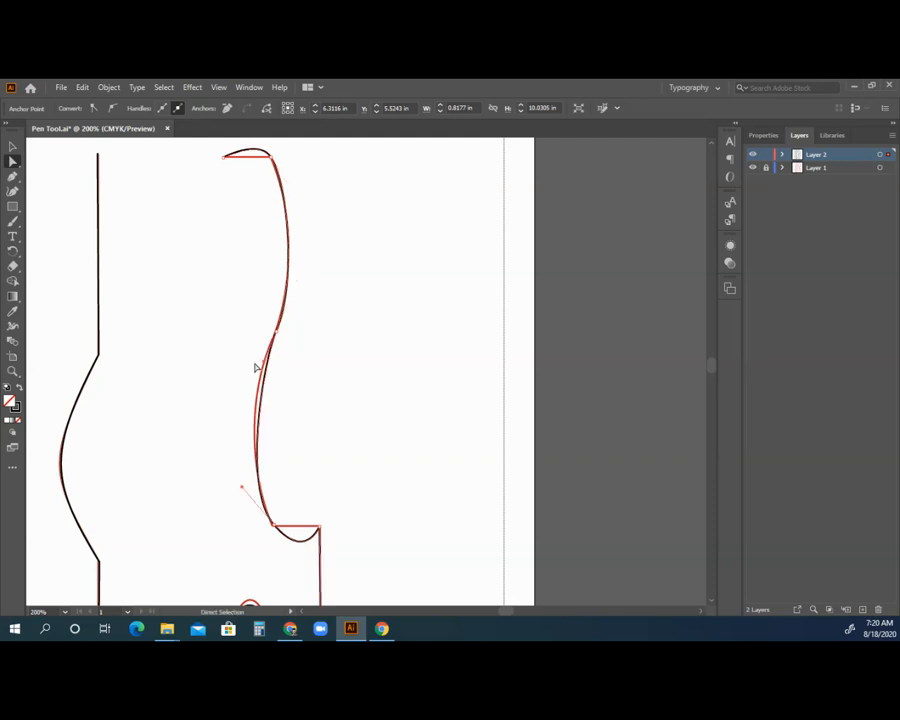
pyautogui.moveTo(261, 371); pyautogui.dragTo(253, 378)
pyautogui.click(268, 360)
pyautogui.moveTo(242, 490); pyautogui.dragTo(246, 465)
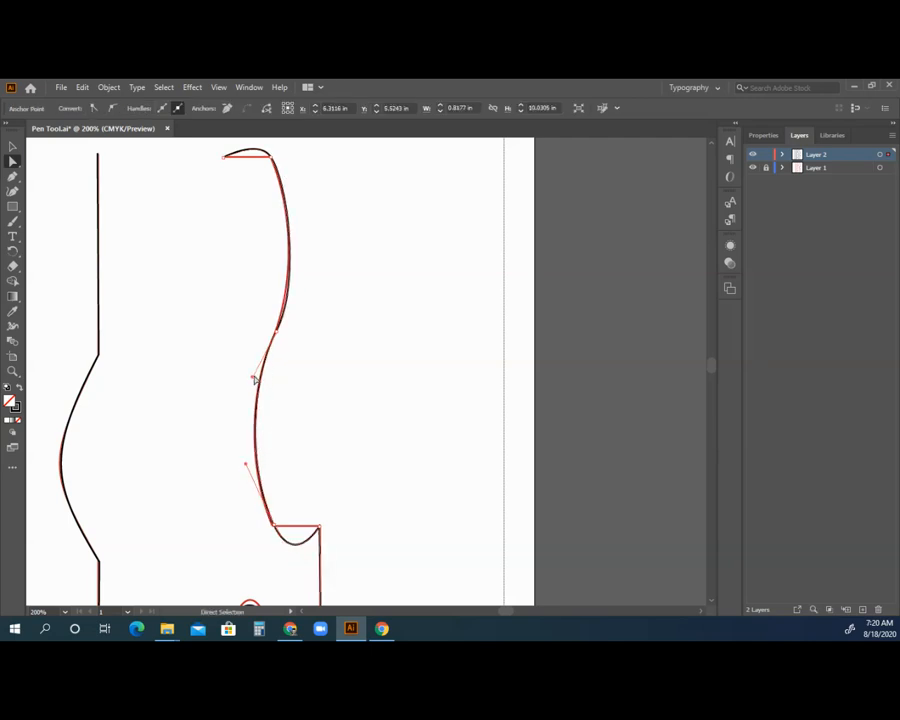
pyautogui.moveTo(253, 377); pyautogui.dragTo(255, 380)
pyautogui.click(291, 242)
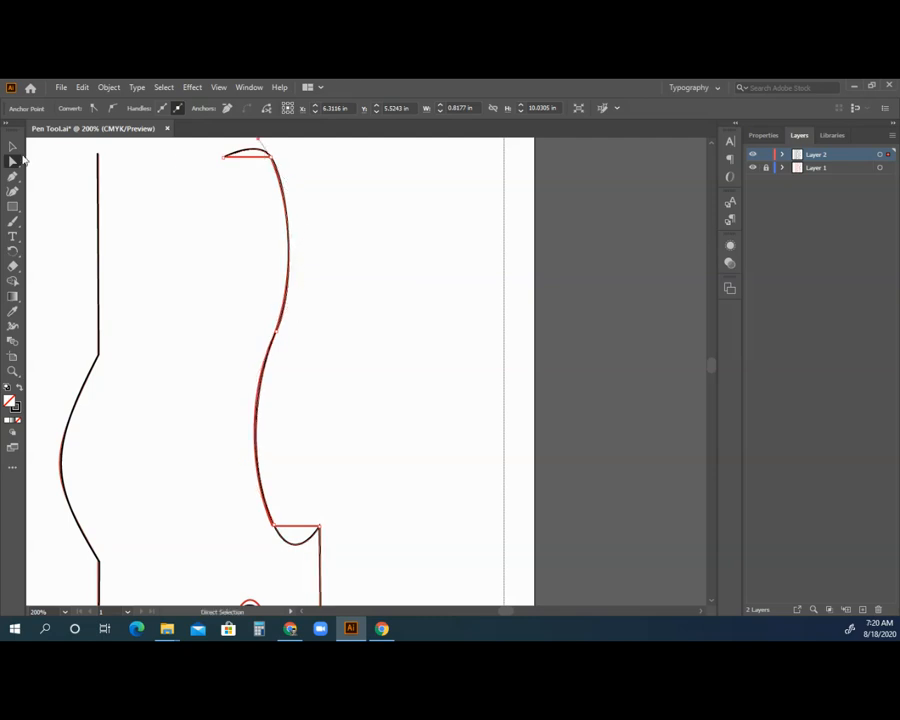
# Straighten the short top end segment and the upper step's horizontal segment with the Anchor Point tool
pyautogui.moveTo(12, 176); pyautogui.dragTo(41, 191)
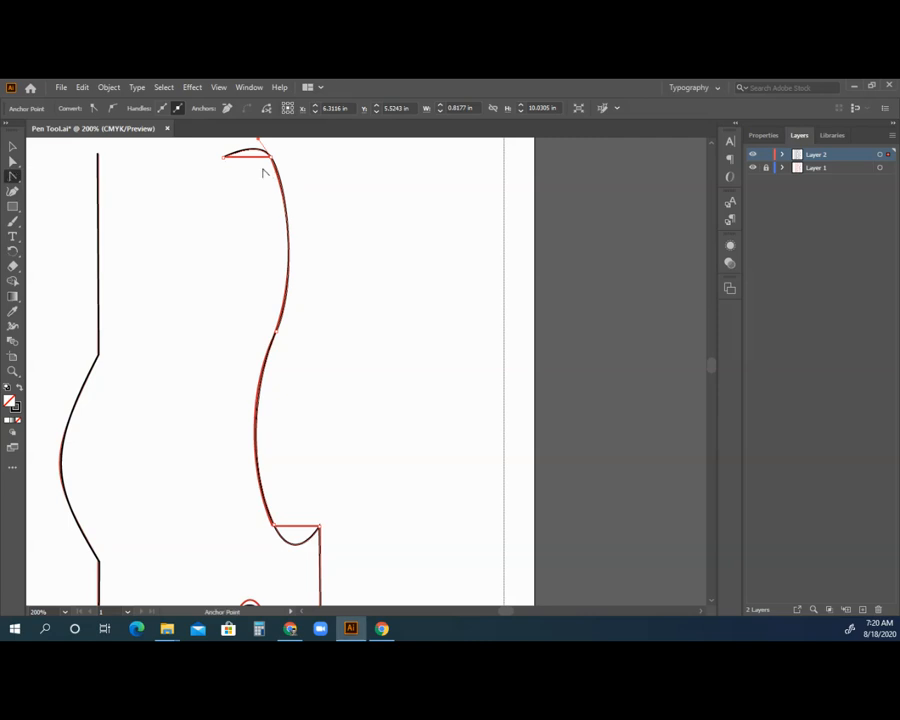
pyautogui.scroll(1, 258, 145)
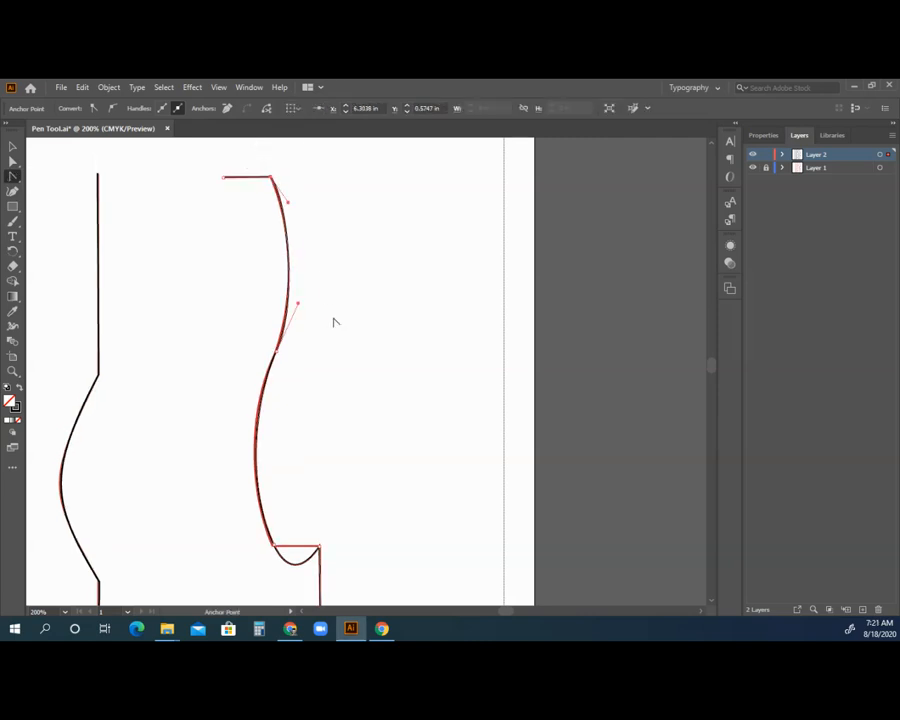
pyautogui.scroll(-5, 333, 330)
pyautogui.click(308, 366)
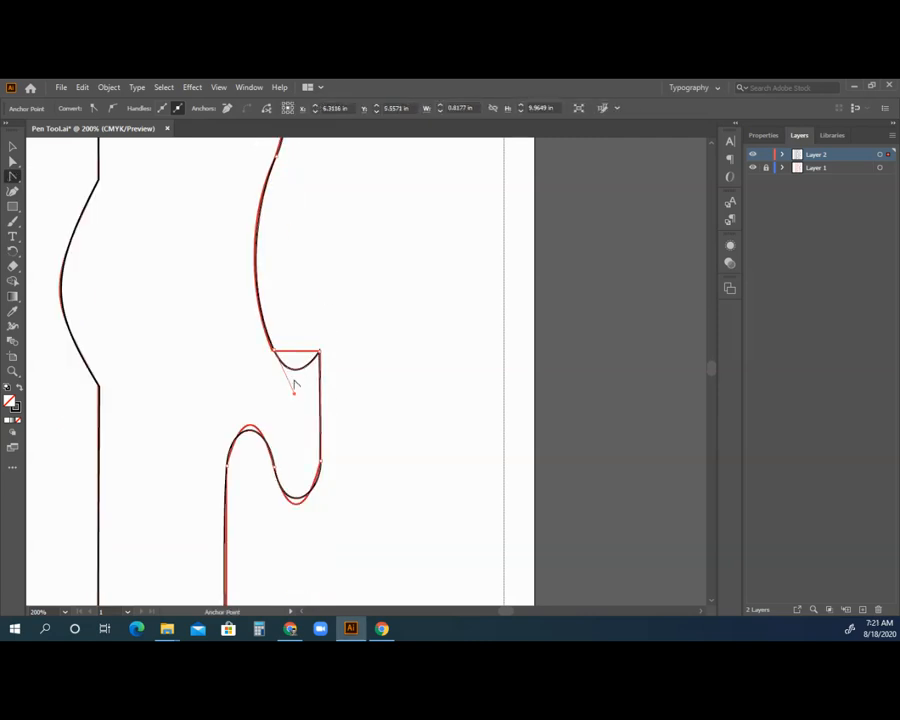
pyautogui.hotkey('ctrl', 'z')
pyautogui.scroll(-5, 347, 389)
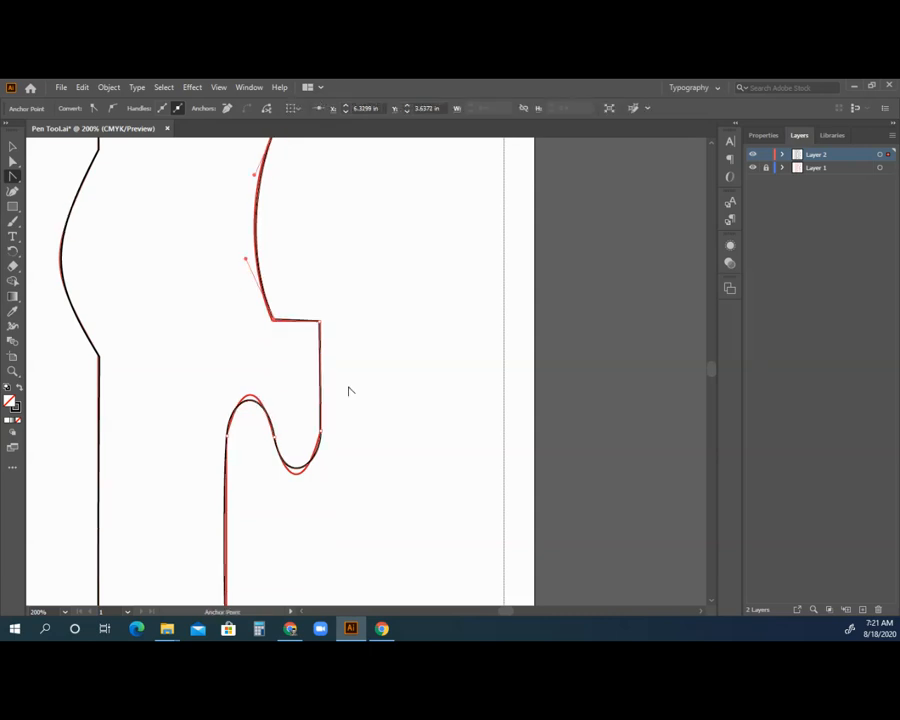
# Adjust the handles of both upper S-bend curves with Direct Selection to match the template's peak and valley
pyautogui.click(12, 161)
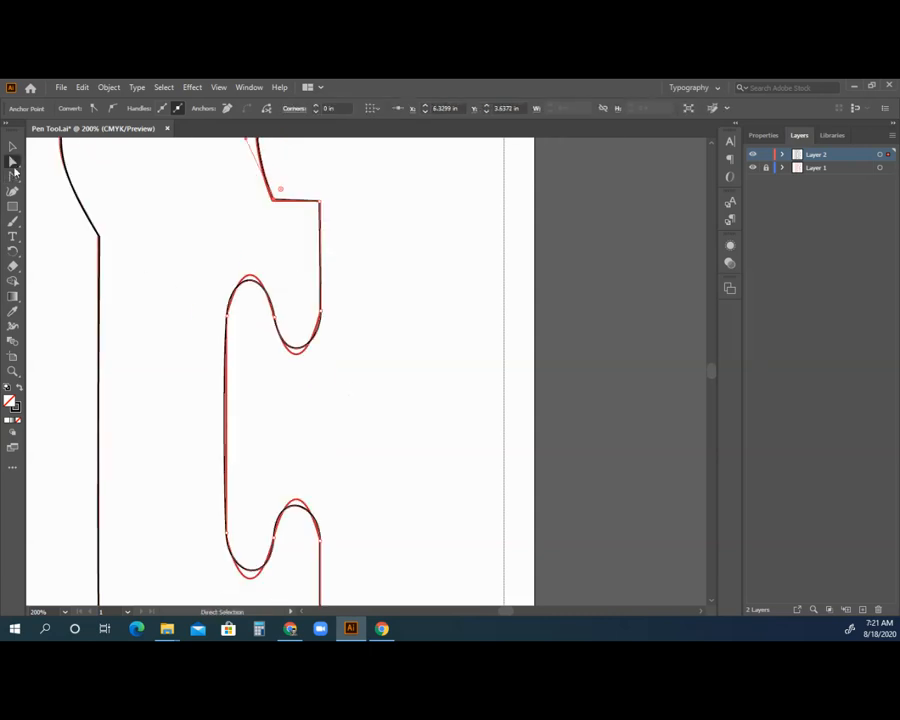
pyautogui.click(304, 349)
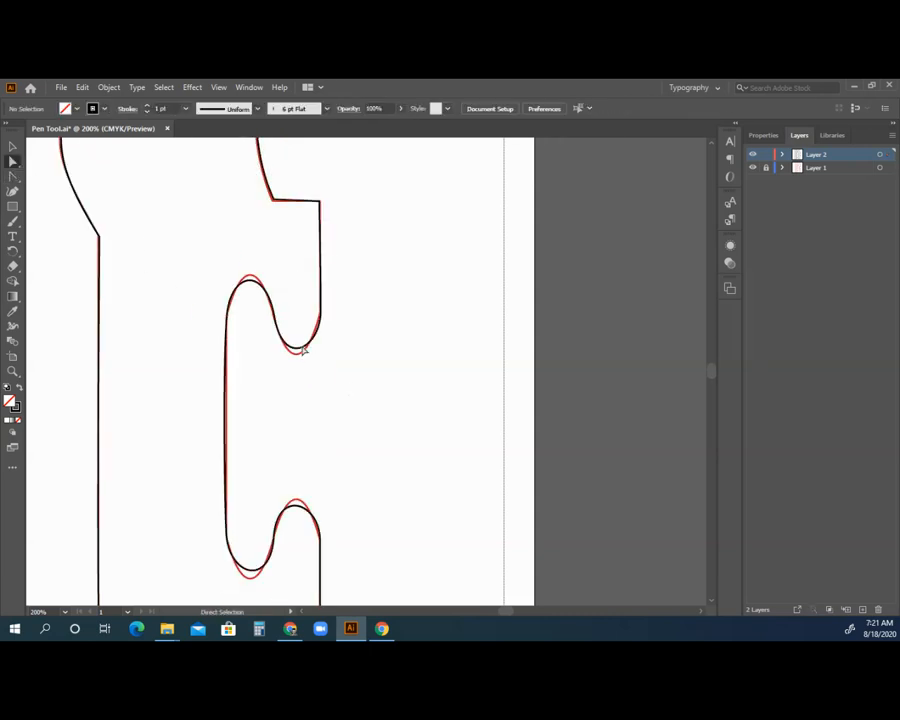
pyautogui.click(300, 352)
pyautogui.moveTo(322, 352); pyautogui.dragTo(310, 364)
pyautogui.click(253, 283)
pyautogui.moveTo(231, 276); pyautogui.dragTo(239, 264)
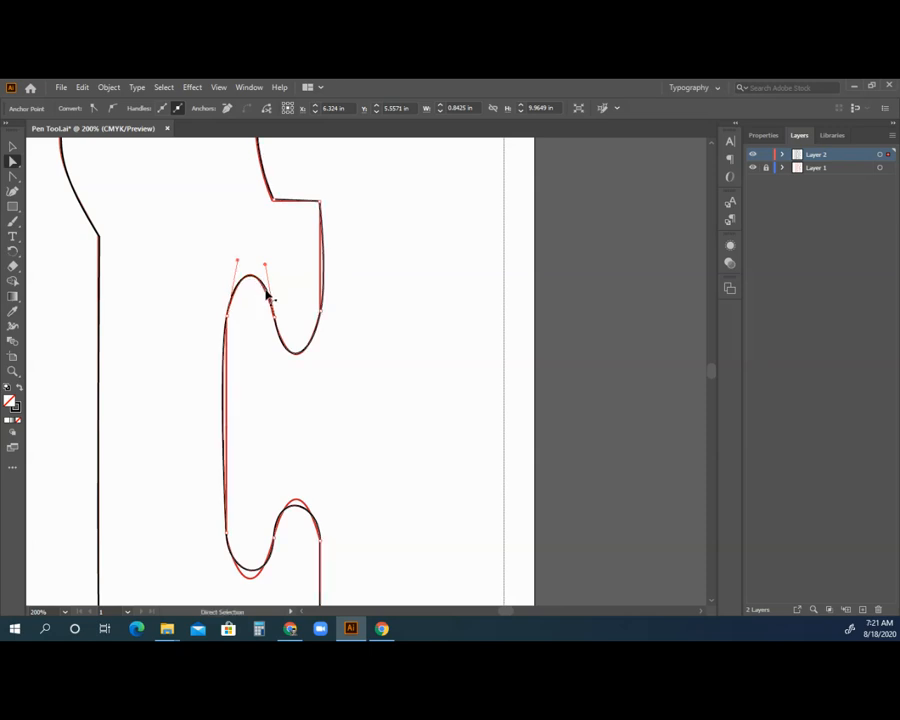
# Straighten the vertical segment above the upper S-bend and the long vertical between the two S-bends with the Anchor Point tool
pyautogui.click(323, 282)
pyautogui.hotkey('shift', 'c')
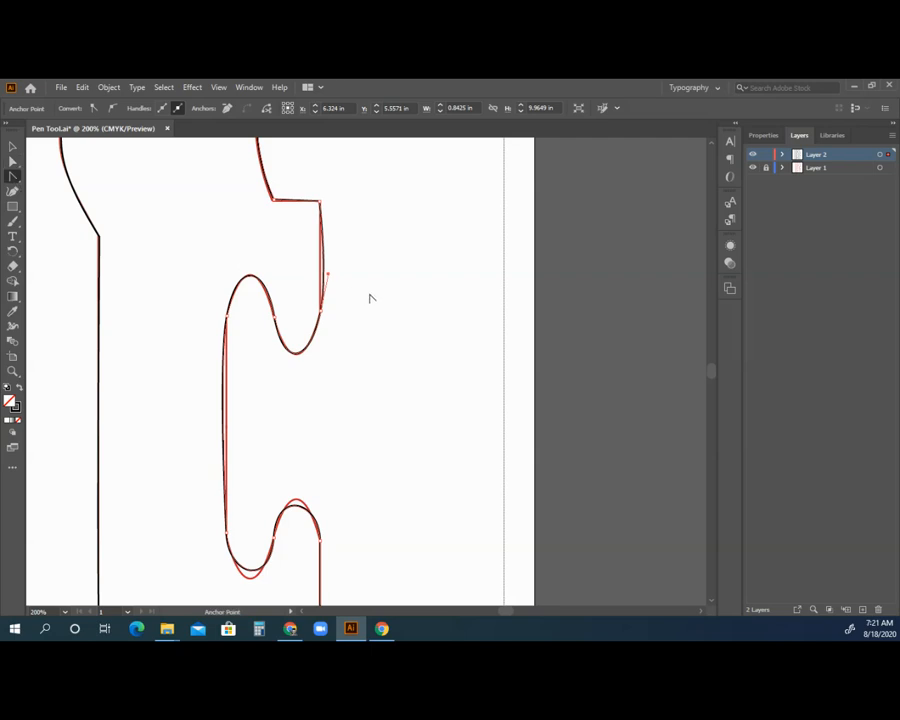
pyautogui.scroll(-3, 321, 300)
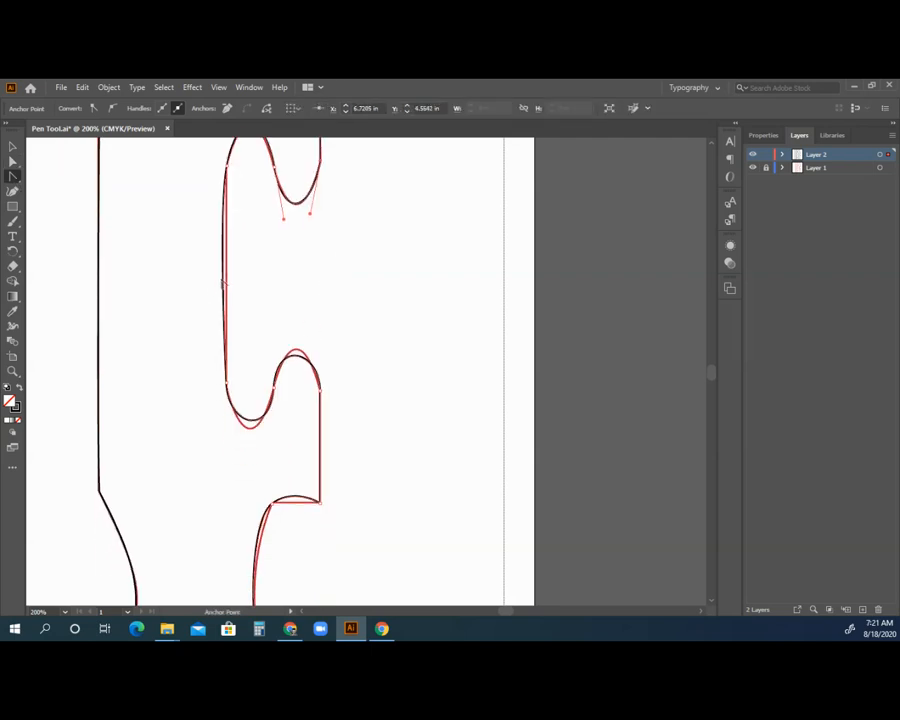
pyautogui.click(218, 228)
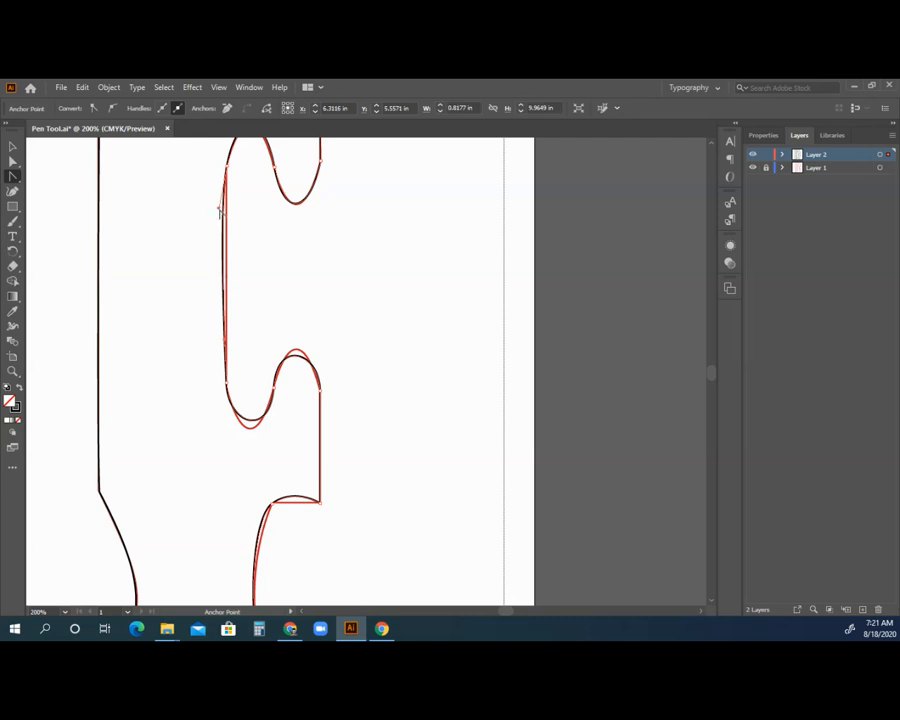
pyautogui.click(220, 209)
pyautogui.click(227, 345)
# Reshape both lower S-bend curves with Direct Selection so that they follow the template
pyautogui.click(12, 161)
pyautogui.moveTo(271, 441); pyautogui.dragTo(235, 433)
pyautogui.click(320, 380)
pyautogui.moveTo(320, 355); pyautogui.dragTo(310, 342)
# Straighten the vertical segment below the lower S-bend and the lower step's horizontal segment with the Anchor Point tool
pyautogui.scroll(-2, 330, 370)
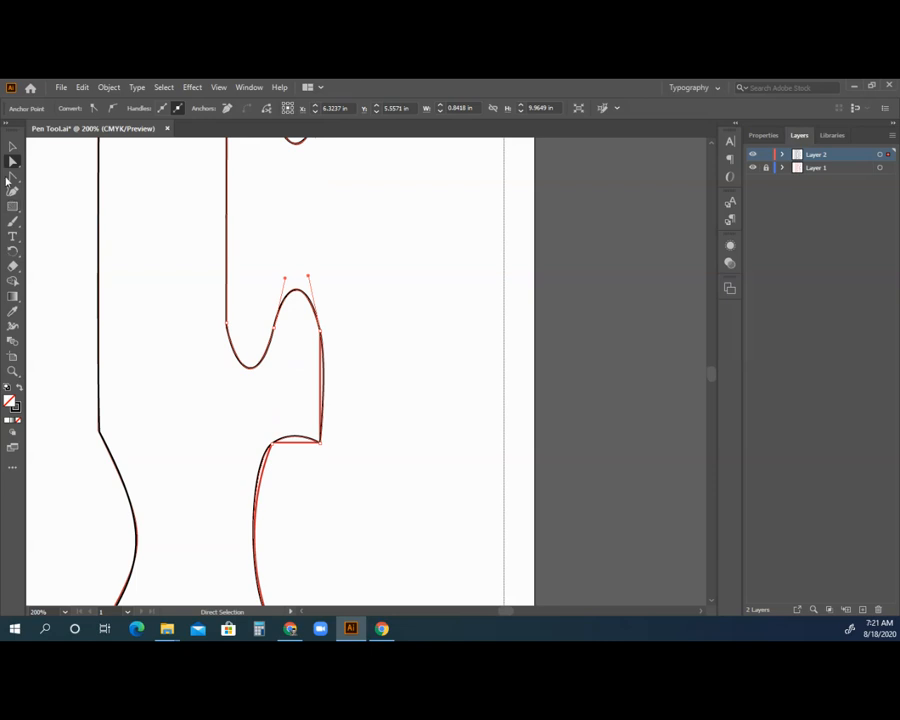
pyautogui.click(14, 178)
pyautogui.moveTo(321, 424); pyautogui.dragTo(329, 380)
pyautogui.hotkey('ctrl', 'z')
pyautogui.click(306, 437)
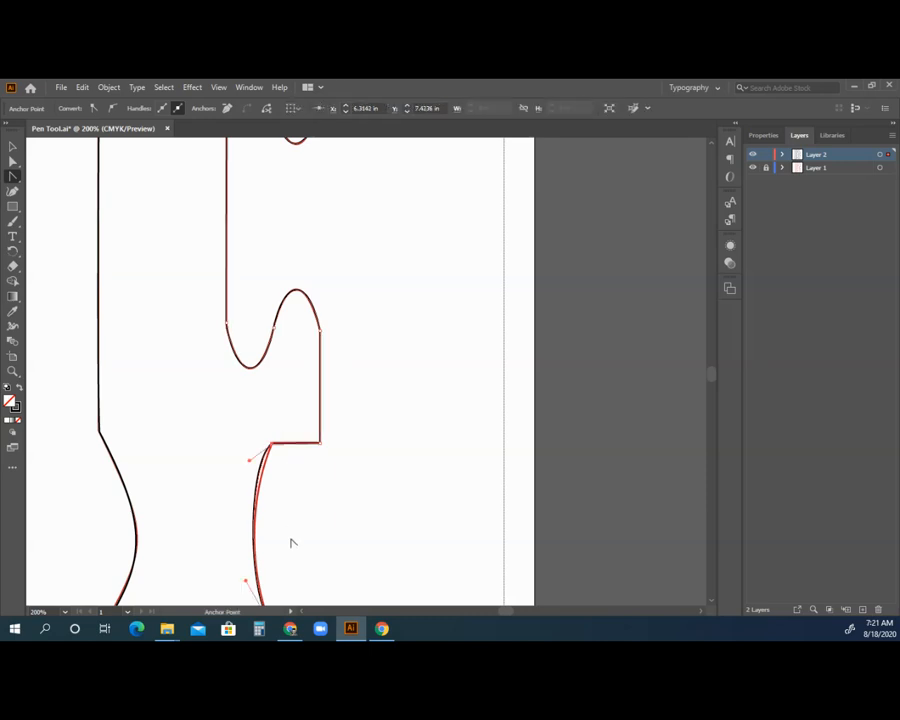
# Adjust the handles along both halves of the lower double curve with Direct Selection to fit the template
pyautogui.scroll(-5, 290, 536)
pyautogui.scroll(-1, 157, 342)
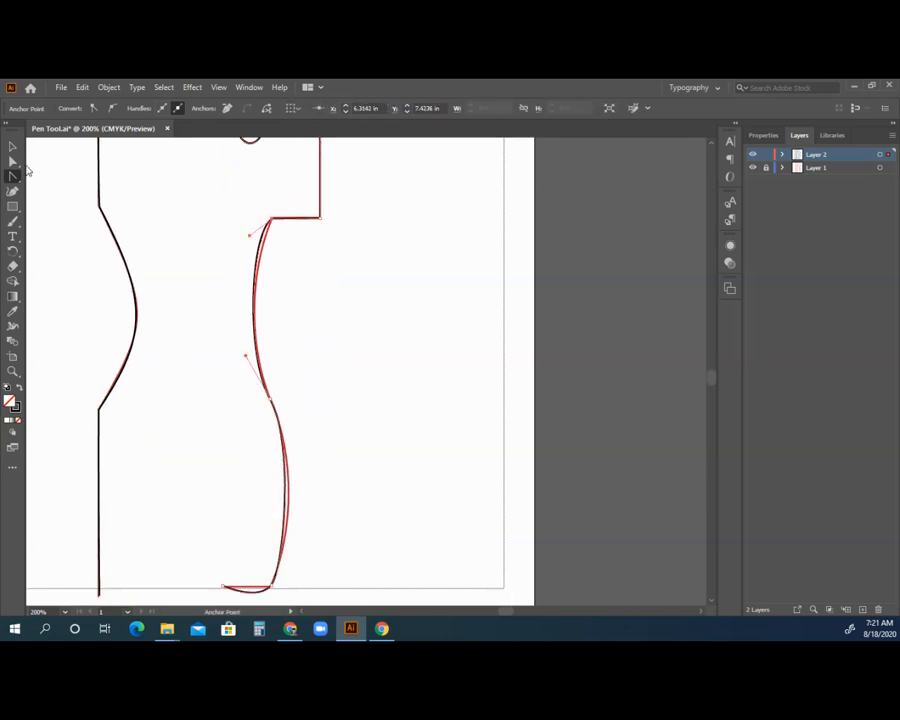
pyautogui.click(12, 161)
pyautogui.moveTo(251, 237); pyautogui.dragTo(251, 255)
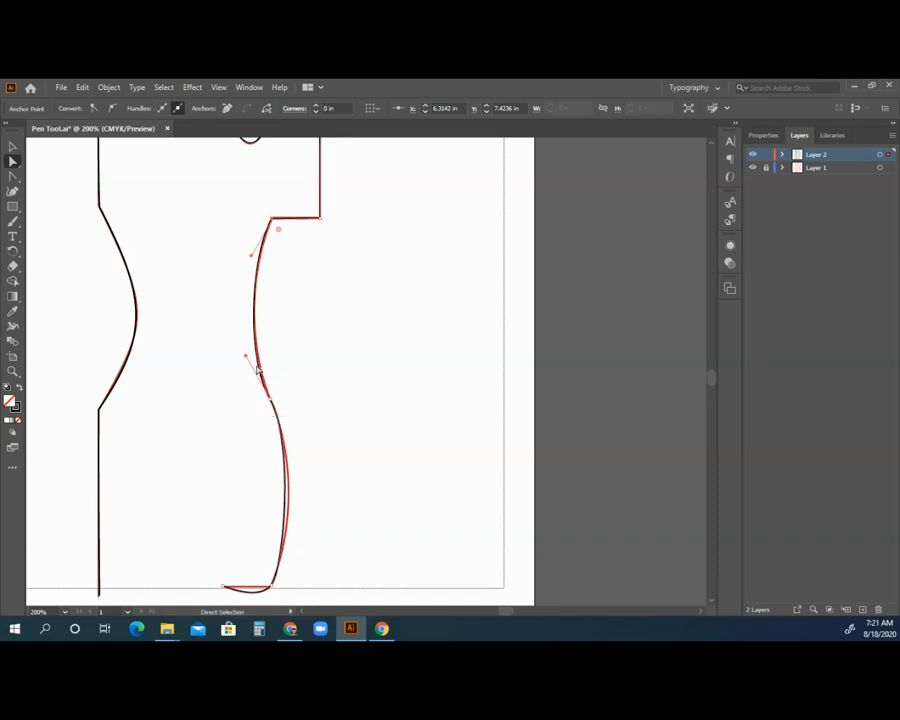
pyautogui.scroll(-3, 267, 403)
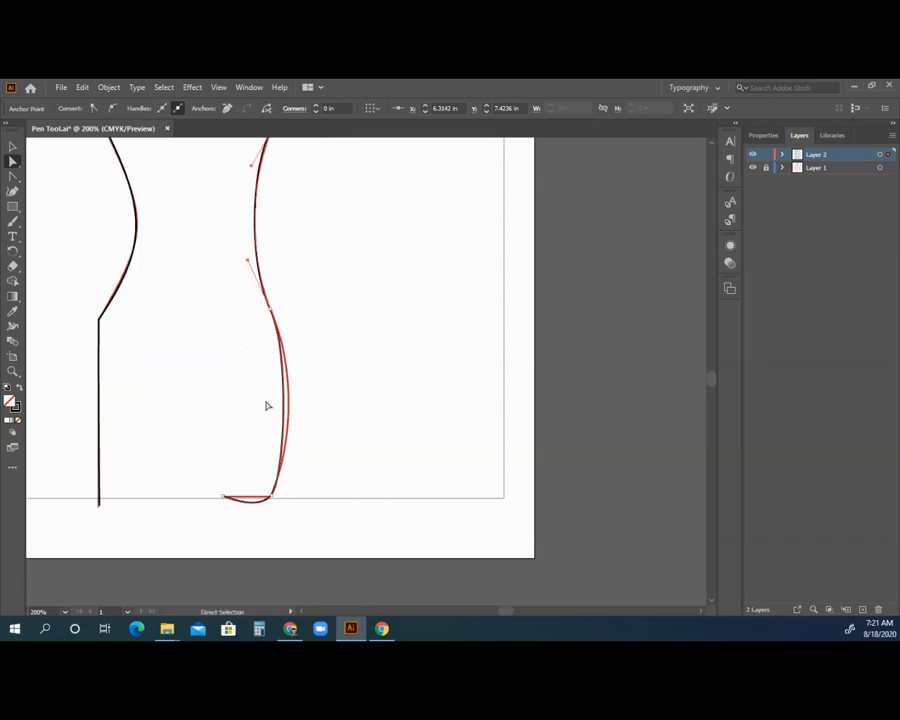
pyautogui.click(284, 433)
pyautogui.moveTo(284, 477); pyautogui.dragTo(296, 449)
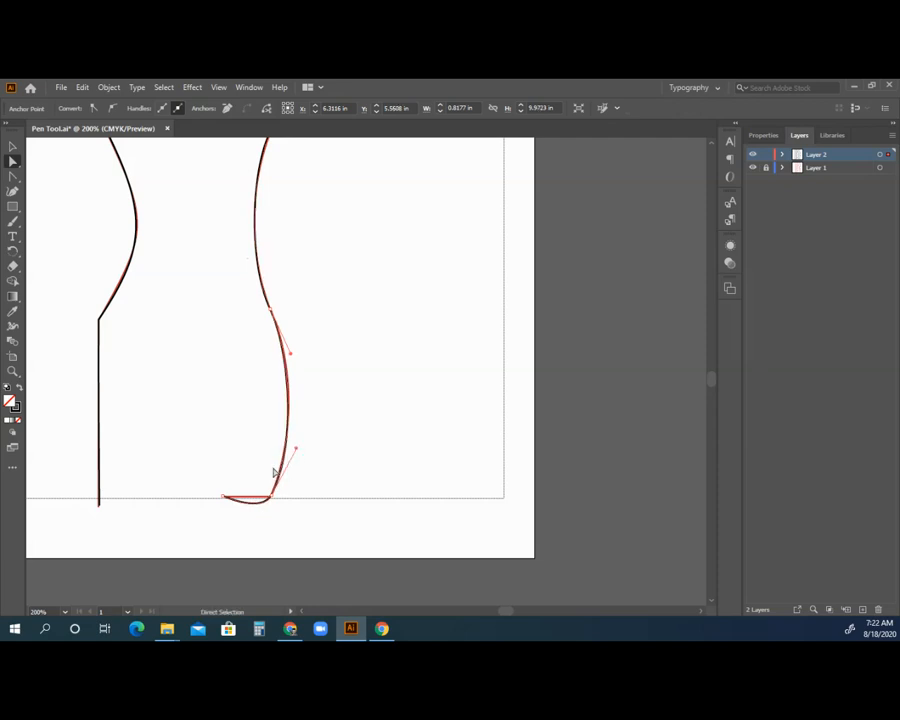
# Straighten the short bottom end segment with the Anchor Point tool
pyautogui.hotkey('shift', 'c')
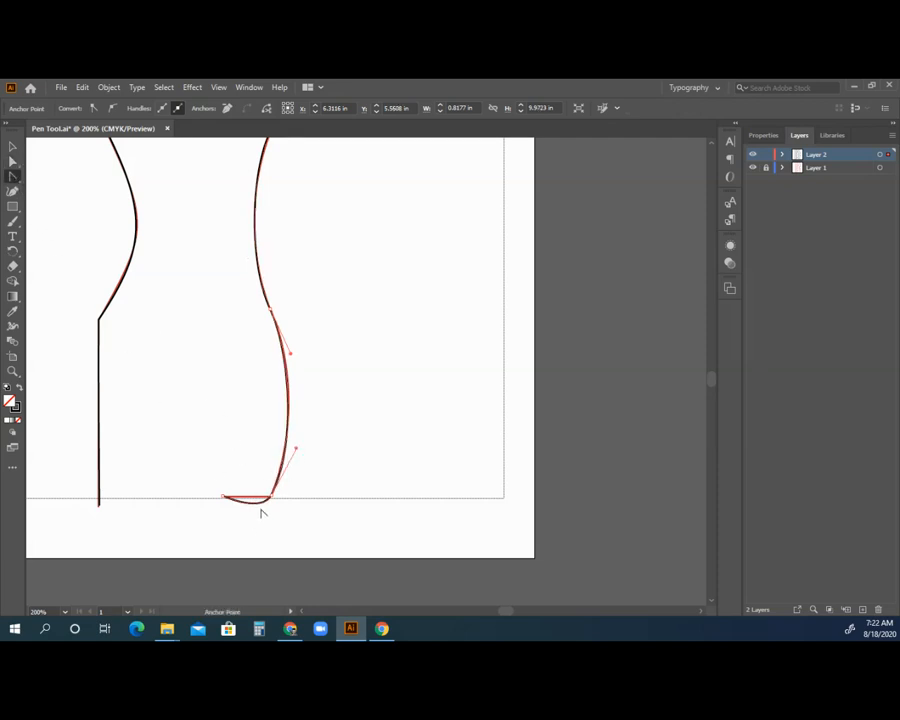
pyautogui.click(260, 504)
pyautogui.click(262, 515)
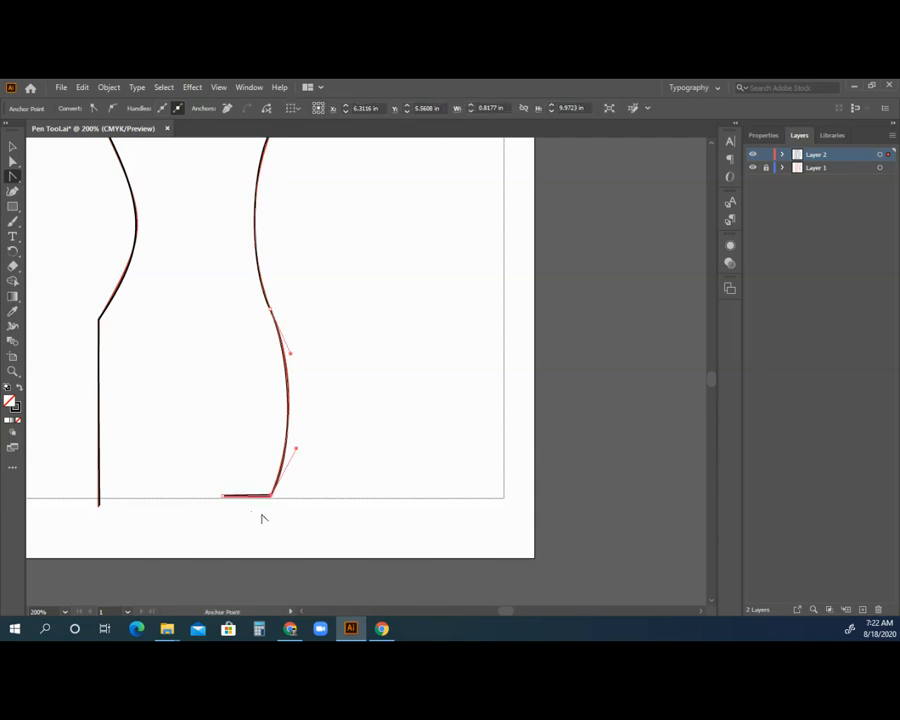
# Select all the traced paths with the whole artboard in view
pyautogui.click(13, 371)
pyautogui.keyDown('alt'); pyautogui.click(253, 295); pyautogui.keyUp('alt')
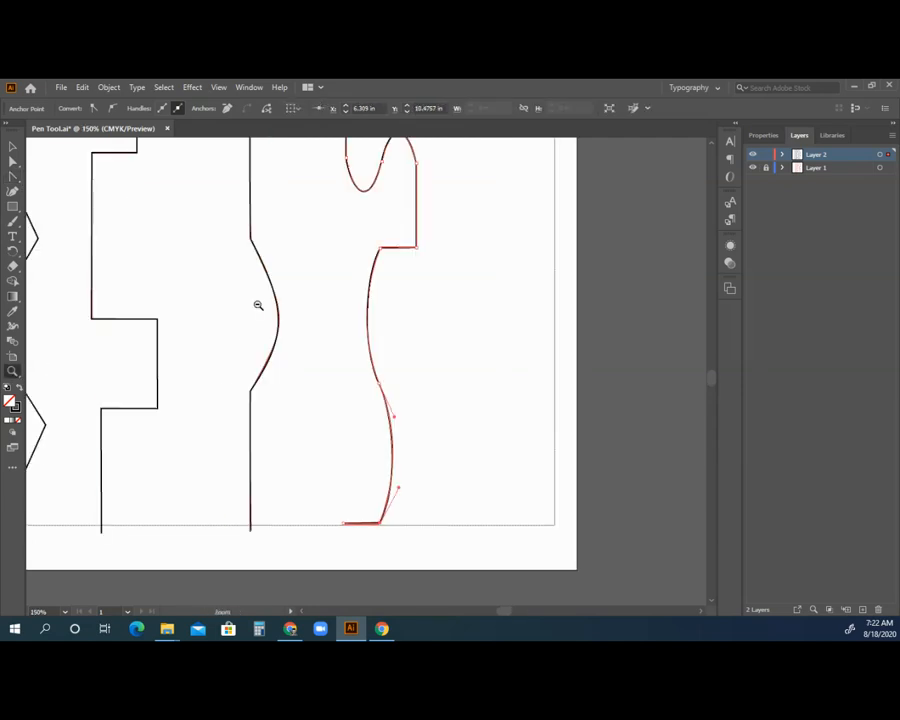
pyautogui.keyDown('alt'); pyautogui.click(364, 338); pyautogui.keyUp('alt')
pyautogui.keyDown('alt'); pyautogui.click(365, 338); pyautogui.keyUp('alt')
pyautogui.scroll(3, 252, 304)
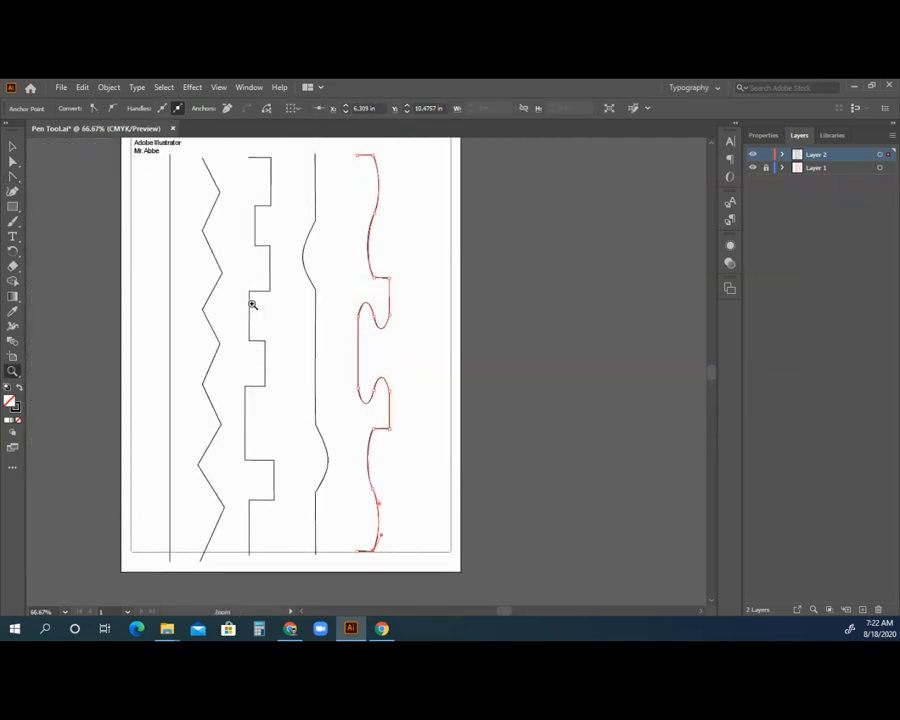
pyautogui.click(13, 146)
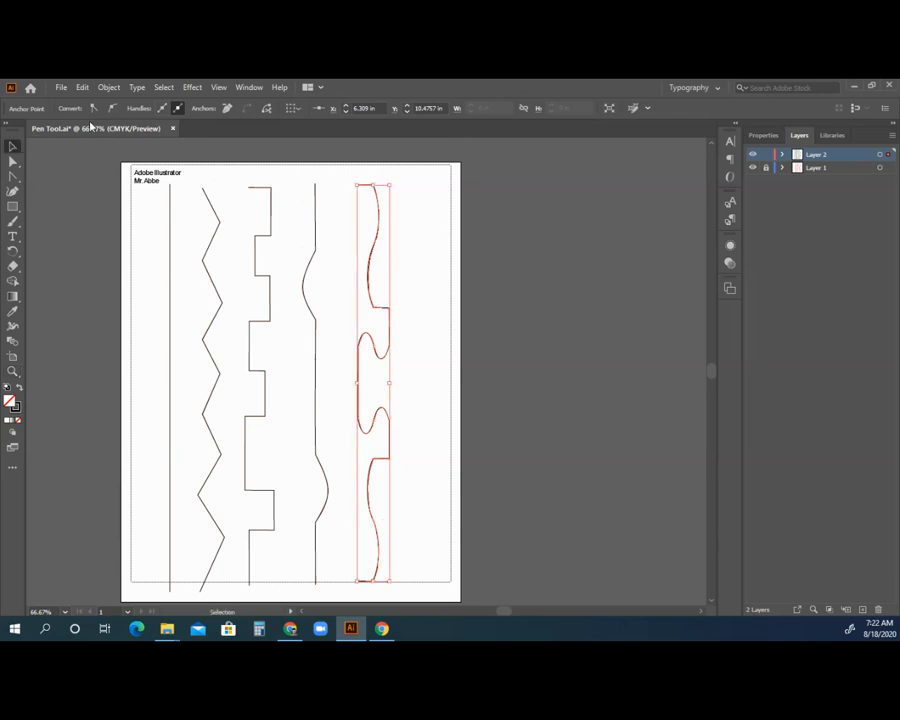
pyautogui.click(164, 87)
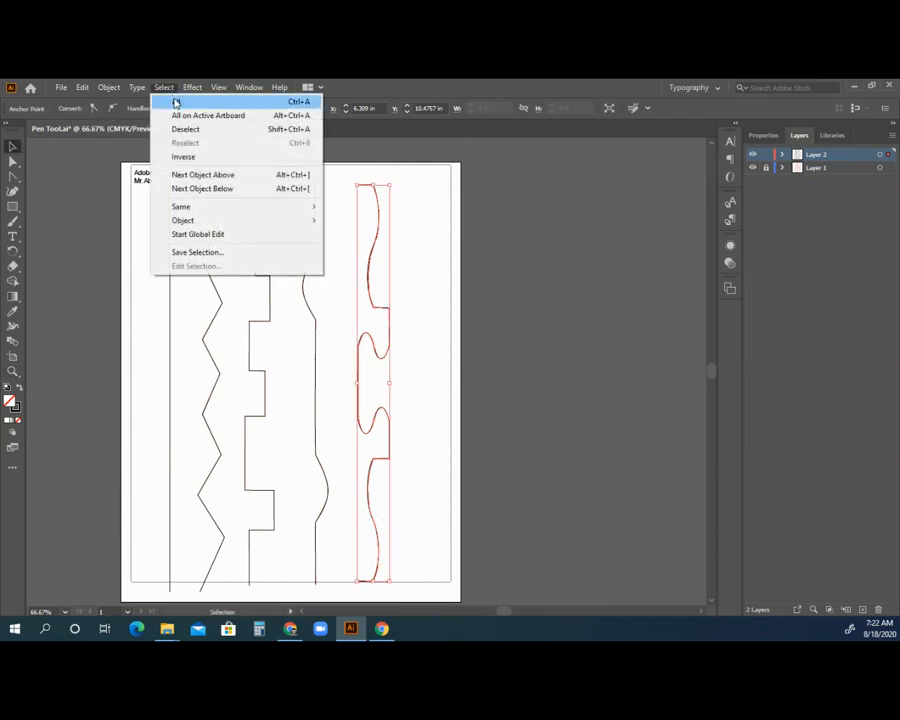
pyautogui.click(176, 100)
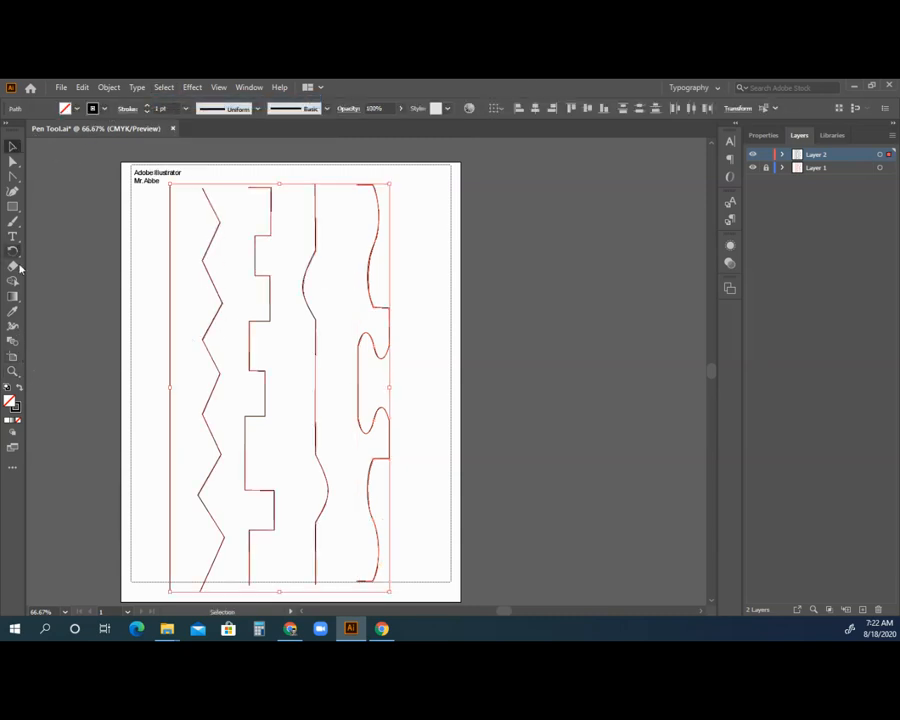
# Examine up close how the selected curved path follows its template from the top end to the bottom end
pyautogui.click(13, 371)
pyautogui.click(385, 377)
pyautogui.click(385, 368)
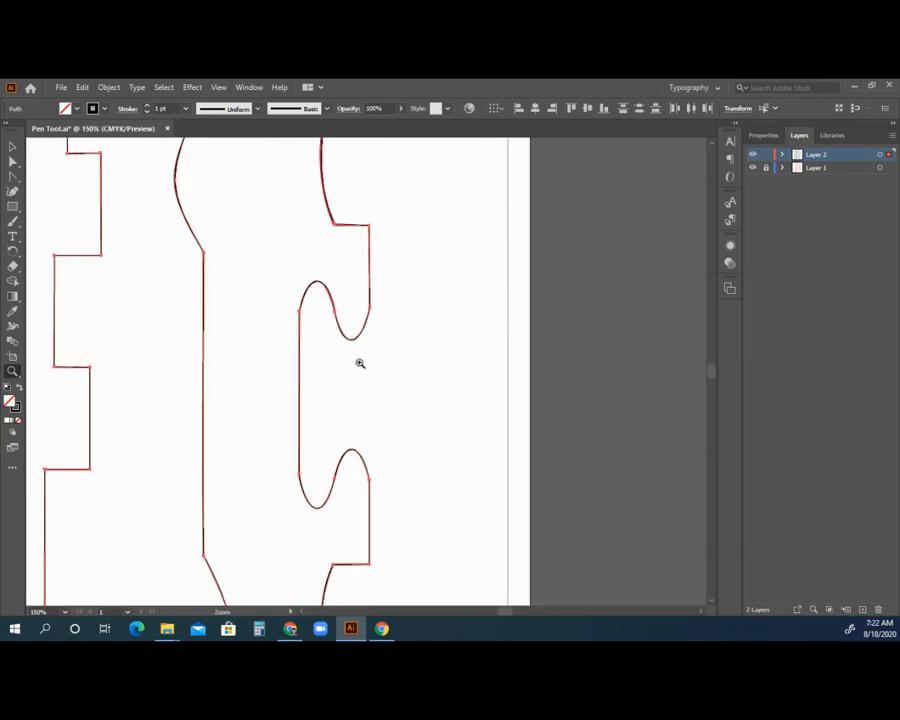
pyautogui.click(350, 358)
pyautogui.scroll(5, 362, 320)
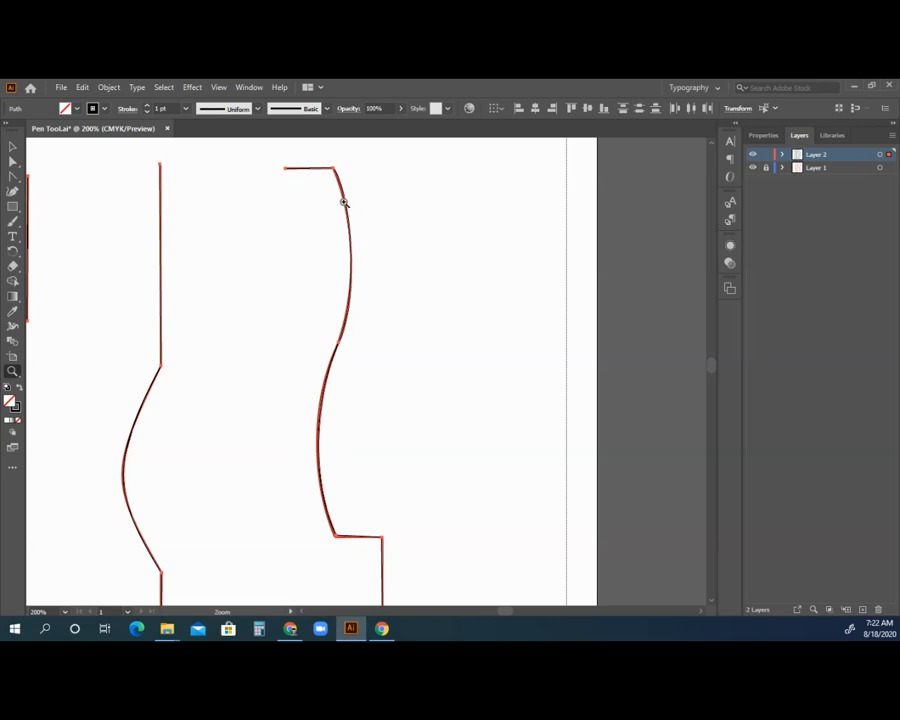
pyautogui.scroll(-5, 341, 532)
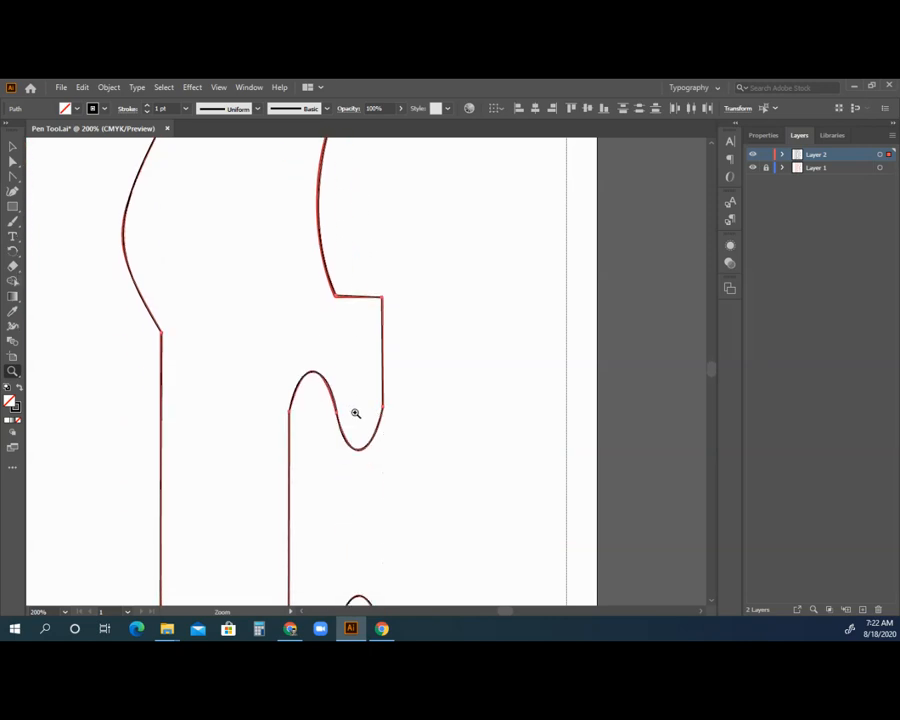
pyautogui.scroll(-4, 355, 411)
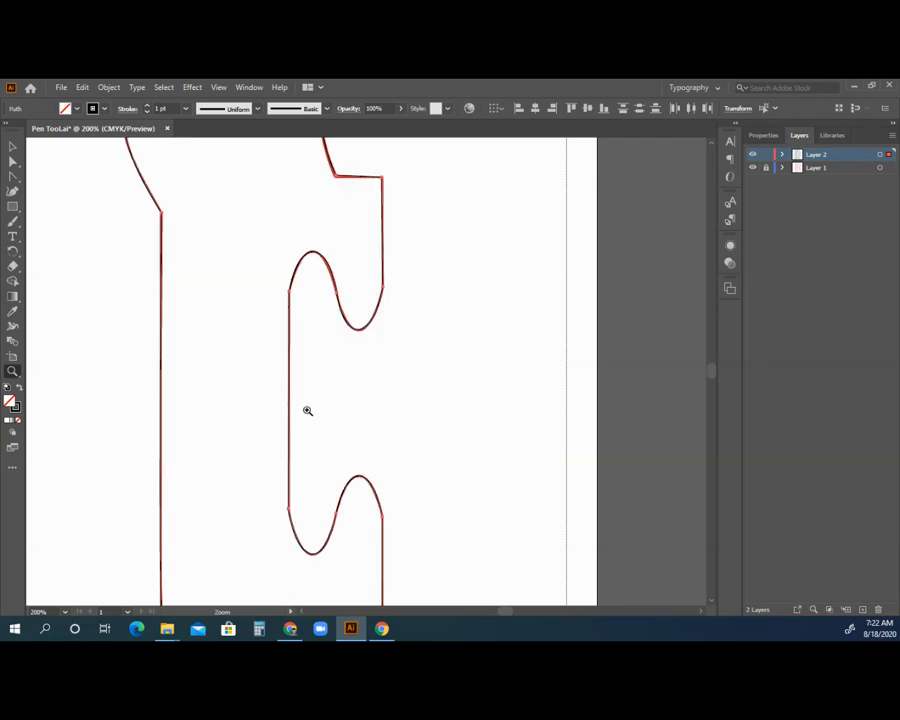
pyautogui.scroll(-6, 342, 415)
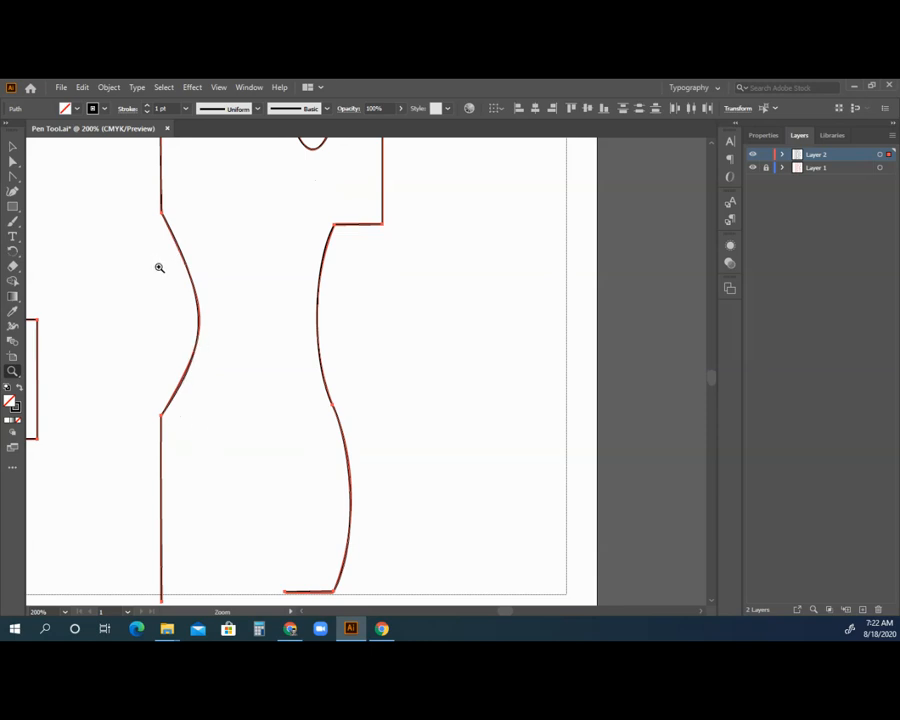
# Return to the whole-artboard view and deselect all the paths
pyautogui.keyDown('alt'); pyautogui.click(176, 337); pyautogui.keyUp('alt')
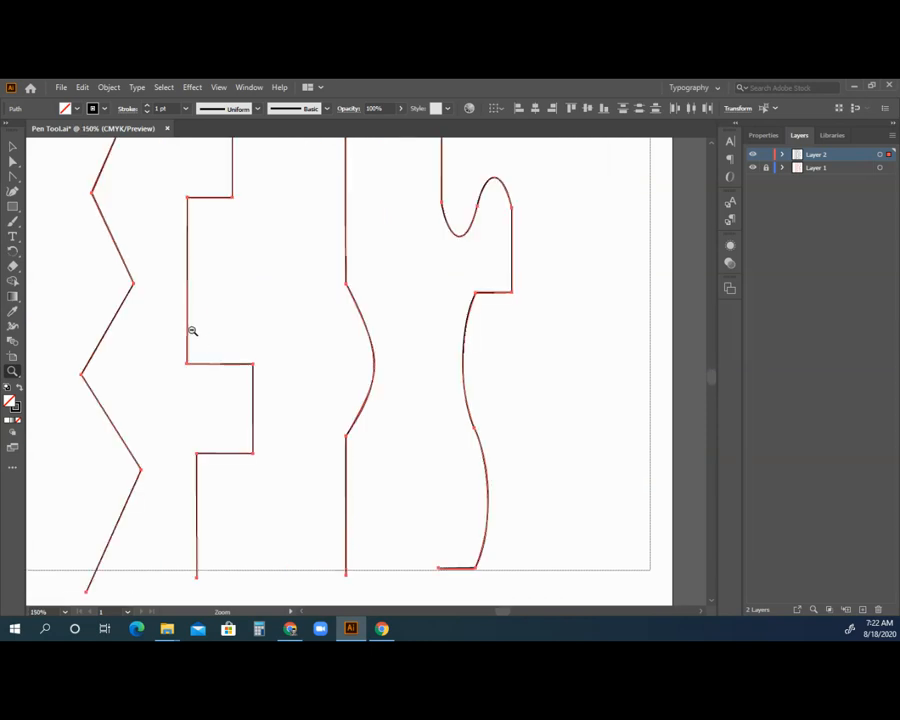
pyautogui.keyDown('alt'); pyautogui.click(354, 325); pyautogui.keyUp('alt')
pyautogui.keyDown('alt'); pyautogui.click(354, 311); pyautogui.keyUp('alt')
pyautogui.scroll(2, 354, 311)
pyautogui.click(13, 147)
pyautogui.hotkey('ctrl', 'a')
pyautogui.click(469, 265)
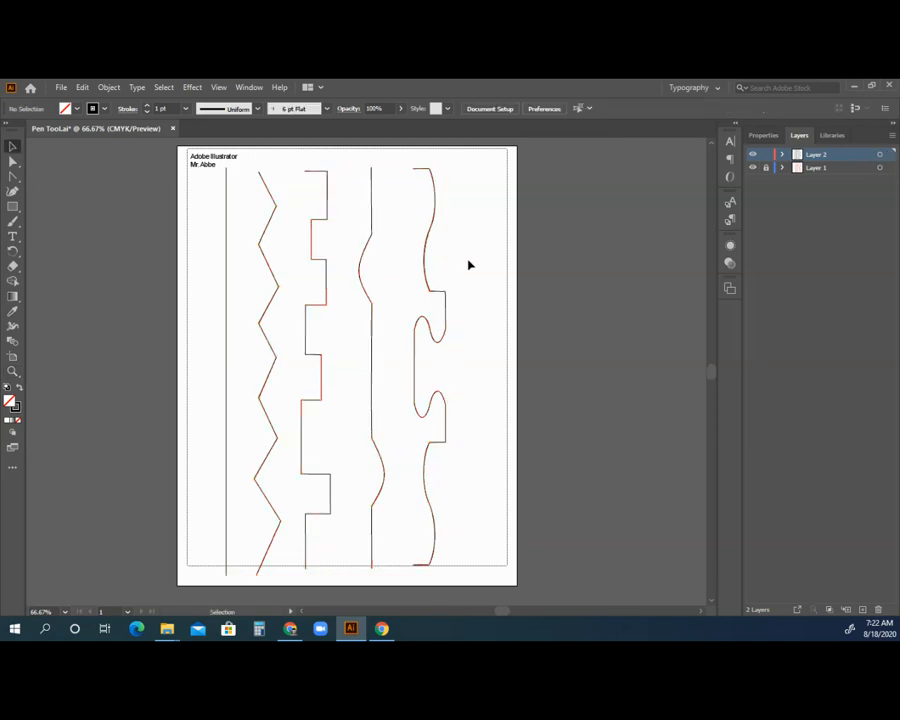